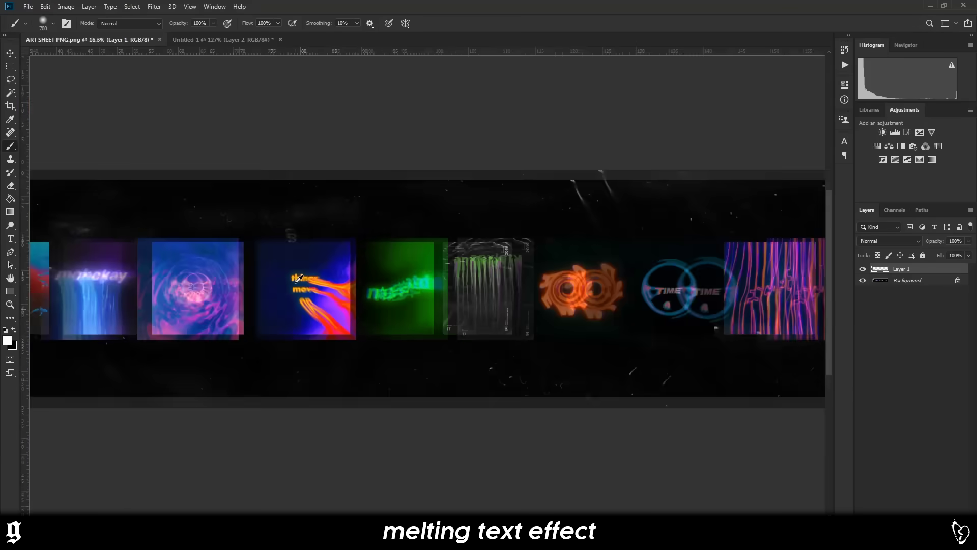
# - Create a new blank 1920×1080 document
pyautogui.click(28, 7)
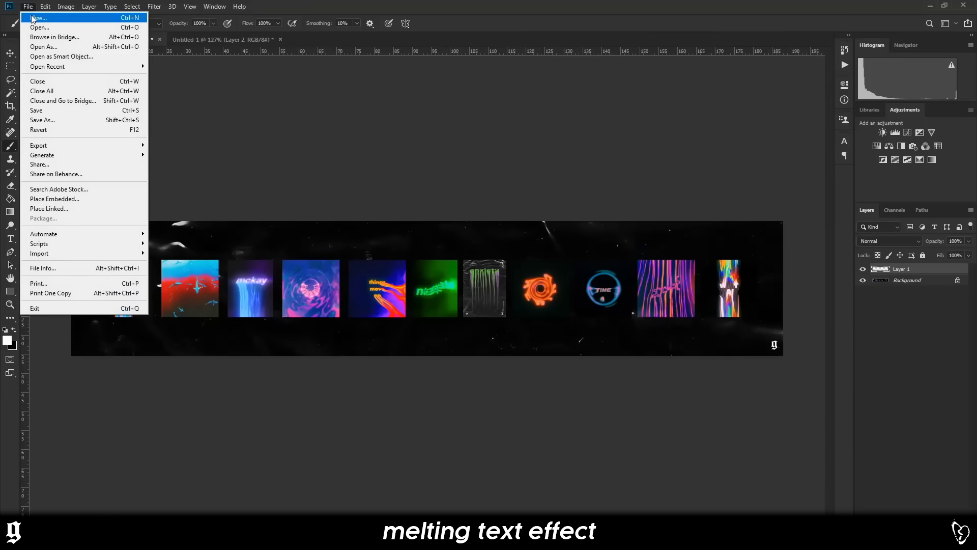
pyautogui.click(35, 18)
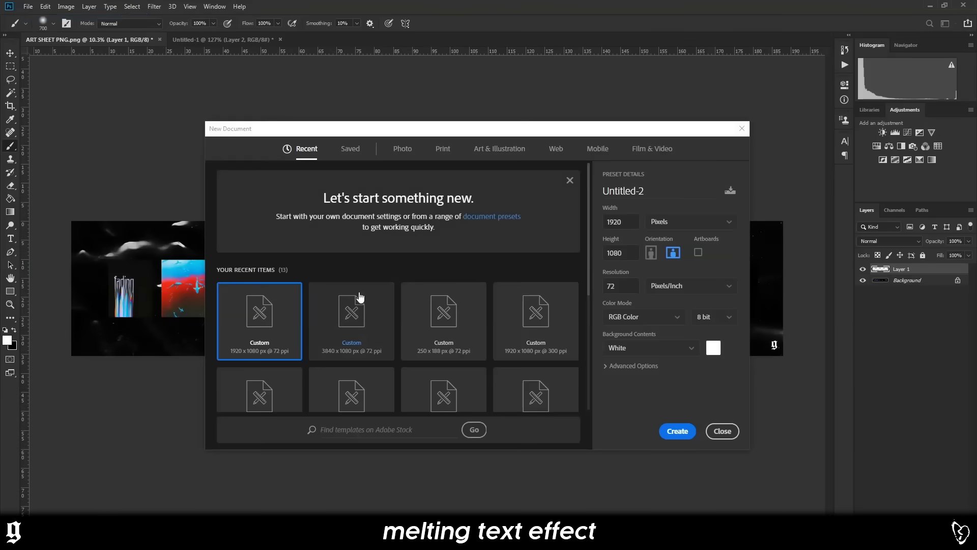
pyautogui.doubleClick(257, 346)
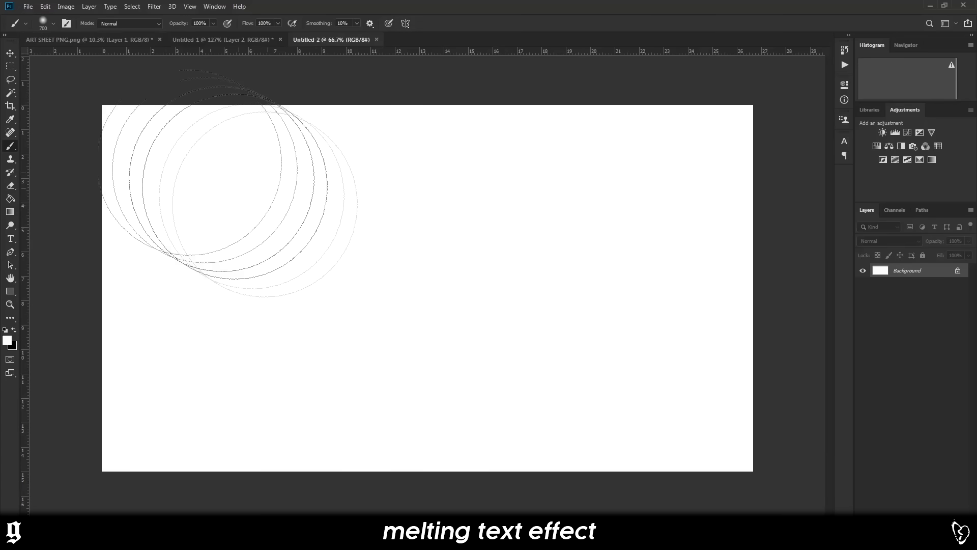
# - Extend the canvas well beyond its original edges with the Crop tool
pyautogui.press('g')
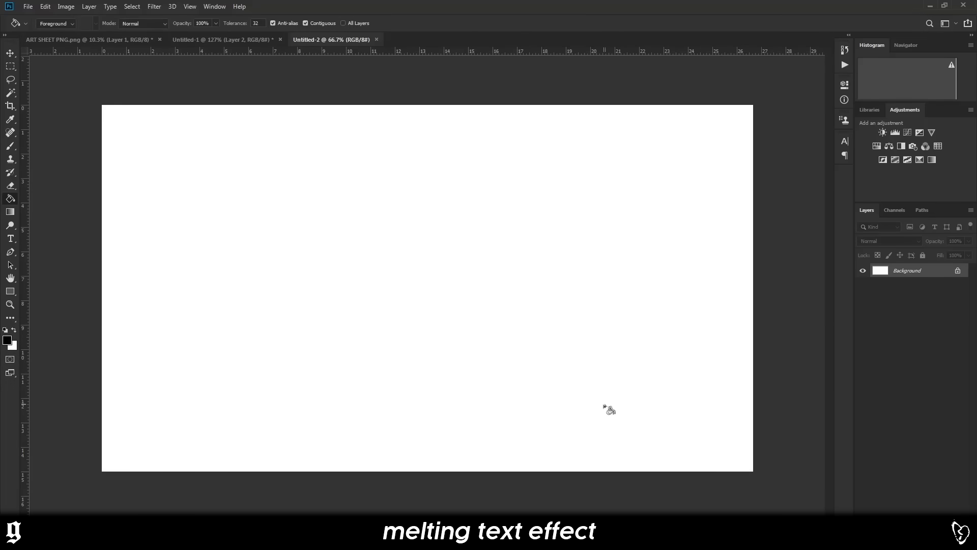
pyautogui.scroll(-5, 538, 370)
pyautogui.click(9, 106)
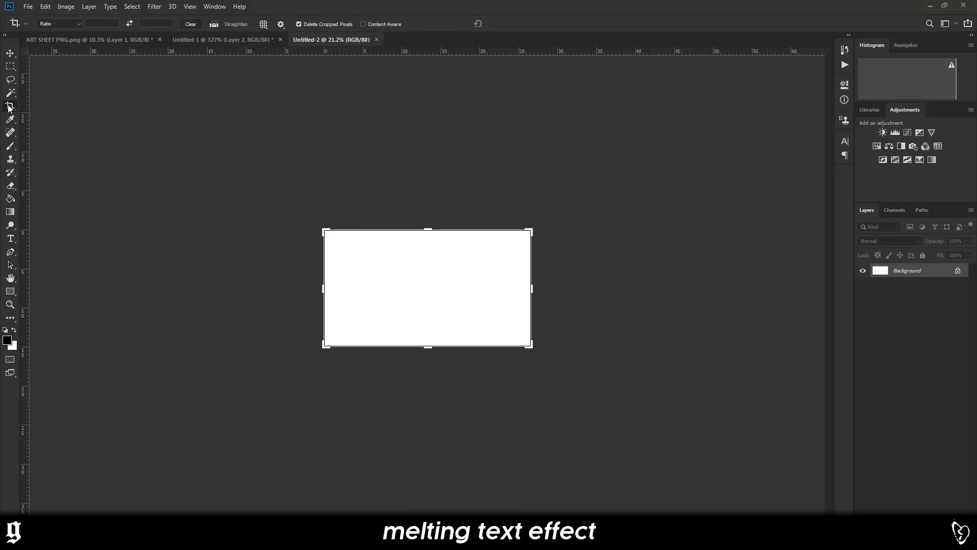
pyautogui.moveTo(532, 232); pyautogui.dragTo(727, 94)
pyautogui.press('Return')
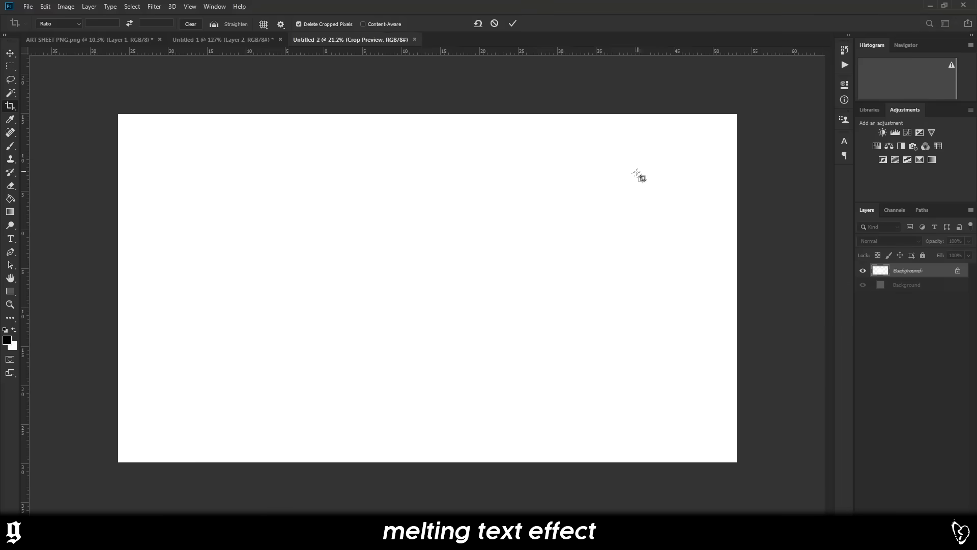
# - Add a new empty layer and fill it with black
pyautogui.press('b')
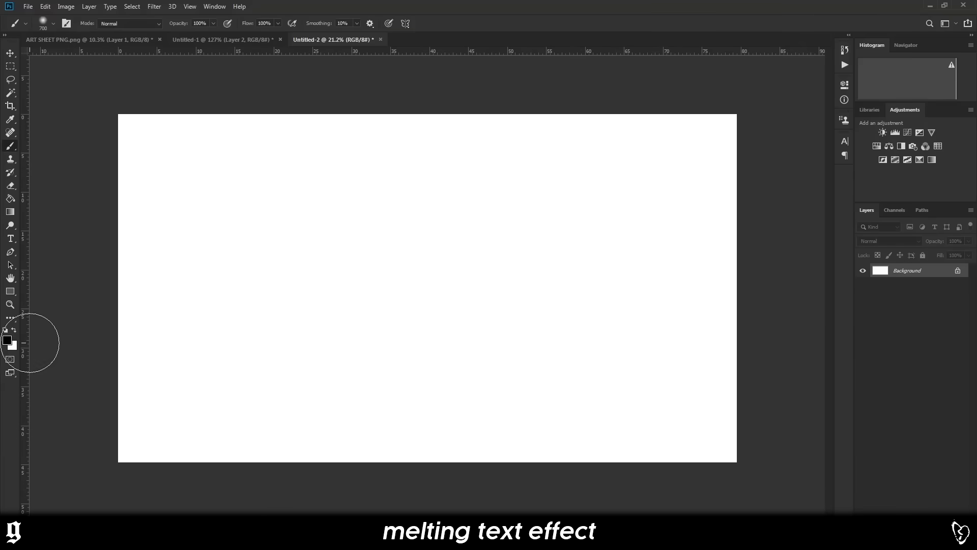
pyautogui.press('g')
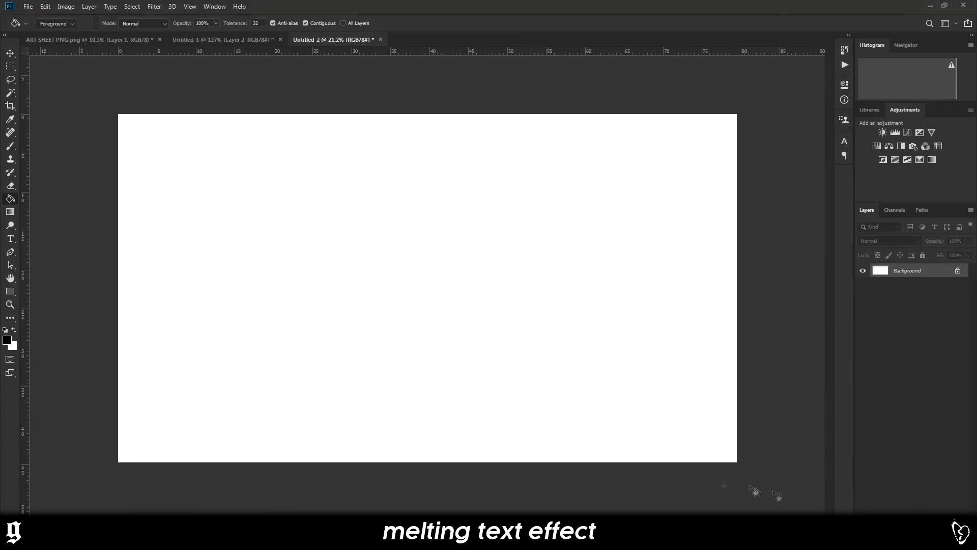
pyautogui.hotkey('ctrl', 'shift', 'alt', 'n')
pyautogui.click(391, 369)
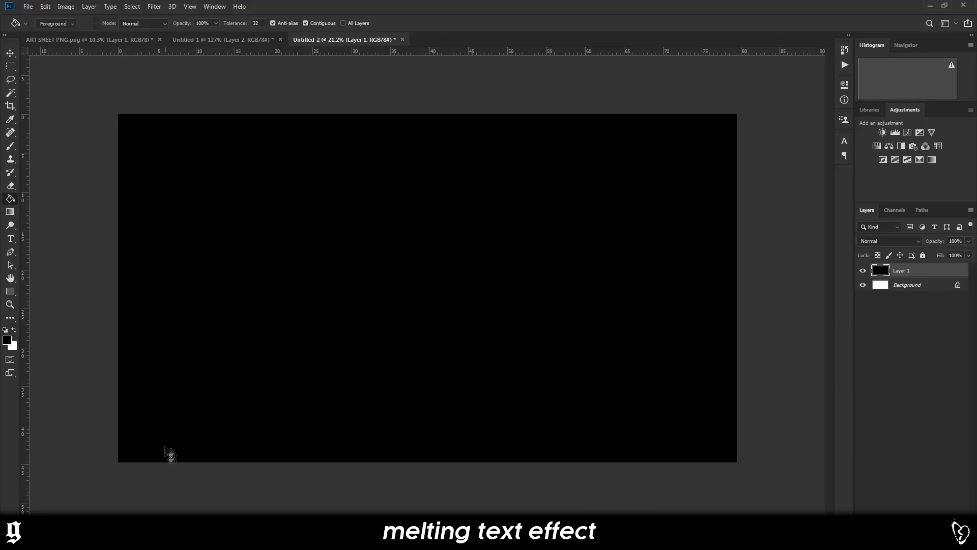
# - Drag plastic wrap texture 1 from the Plastic Wrap Textures folder onto the canvas
pyautogui.hotkey('alt', 'Tab')
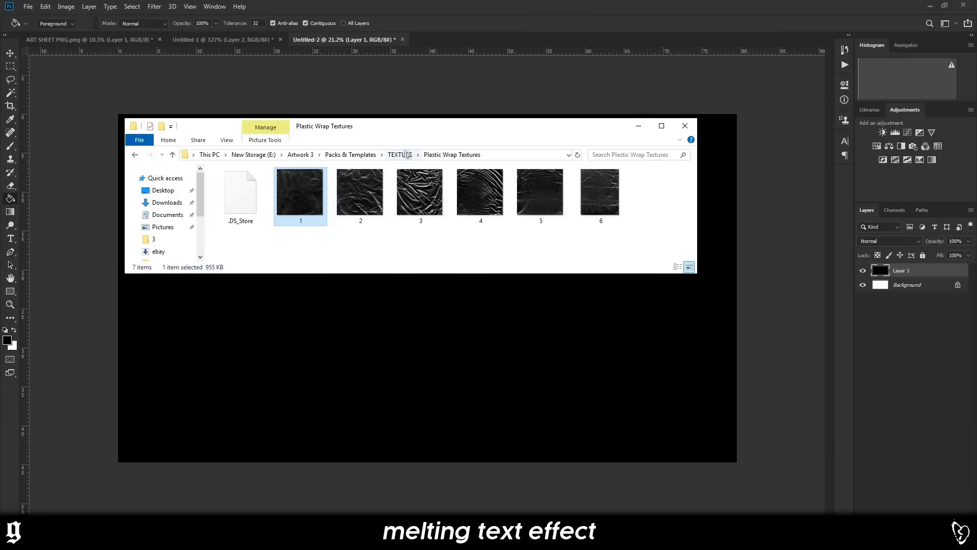
pyautogui.moveTo(412, 129); pyautogui.dragTo(534, 92)
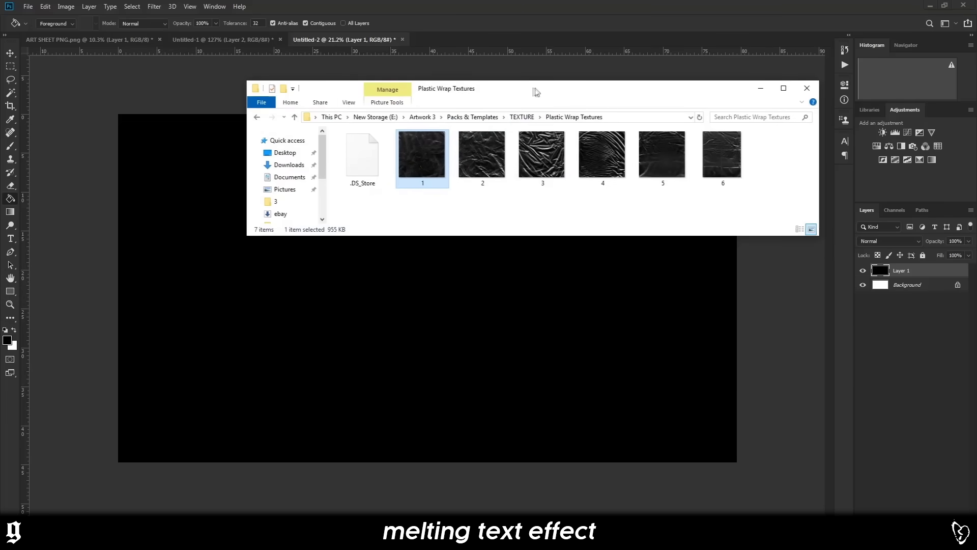
pyautogui.moveTo(422, 155); pyautogui.dragTo(391, 313)
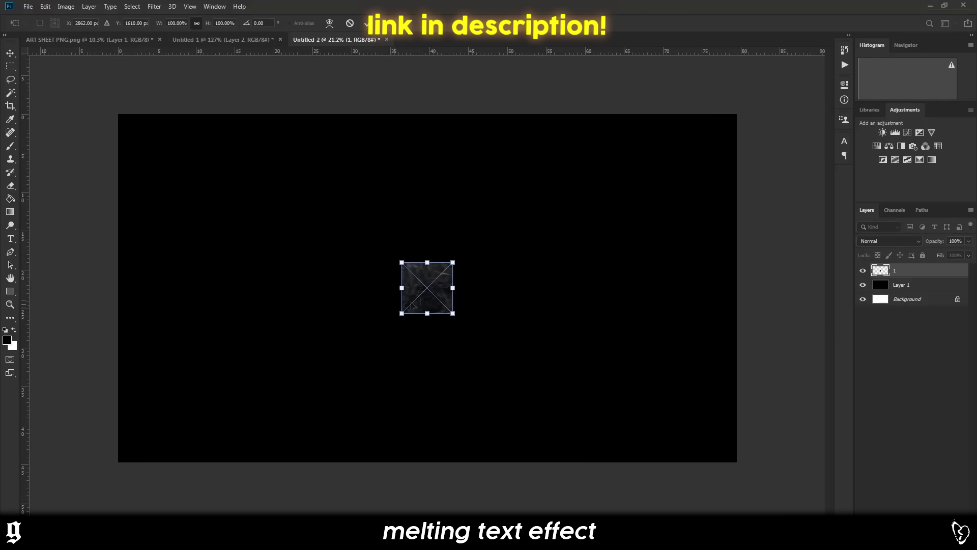
# - Scale plastic wrap texture 1 up over the whole canvas, shift it slightly lower, and commit
pyautogui.moveTo(723, 139); pyautogui.dragTo(897, 50)
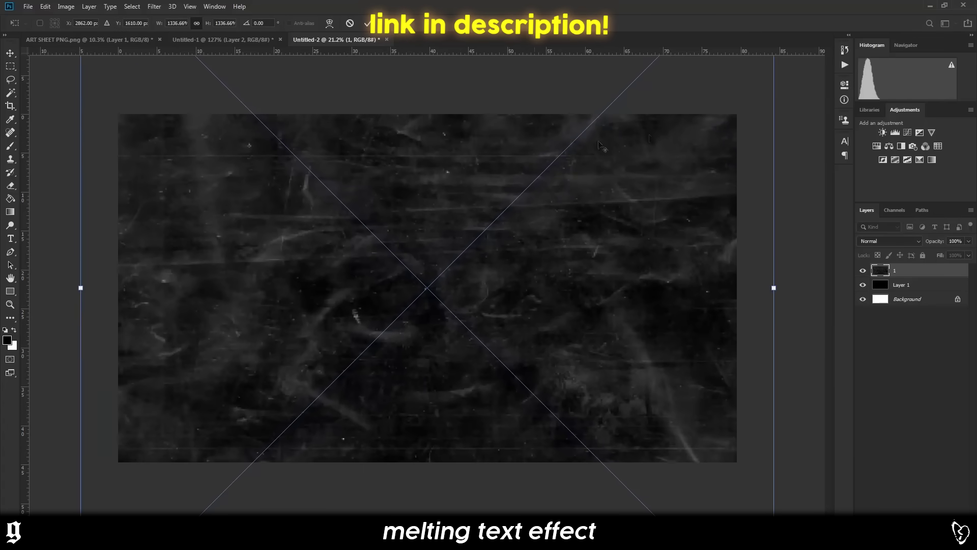
pyautogui.moveTo(460, 153); pyautogui.dragTo(456, 308)
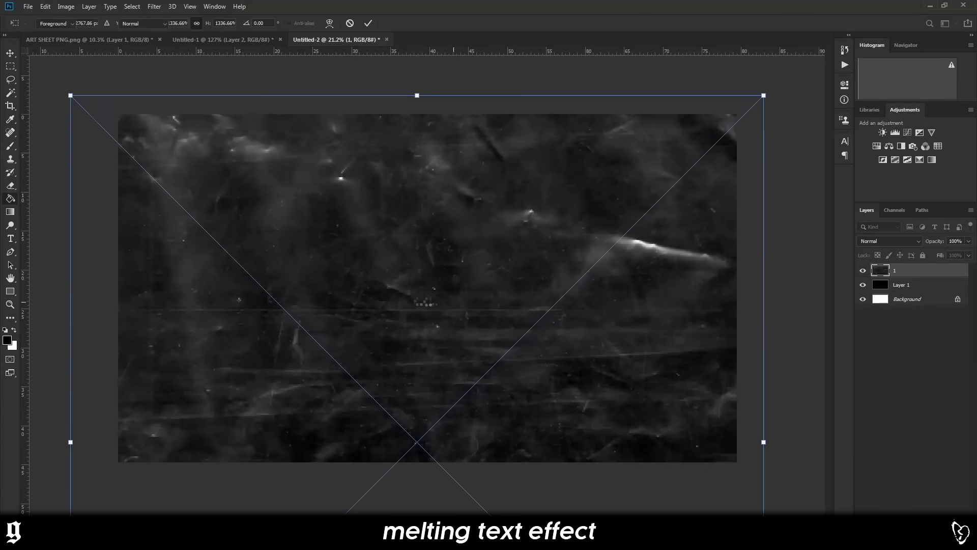
pyautogui.press('Return')
pyautogui.press('g')
pyautogui.click(11, 54)
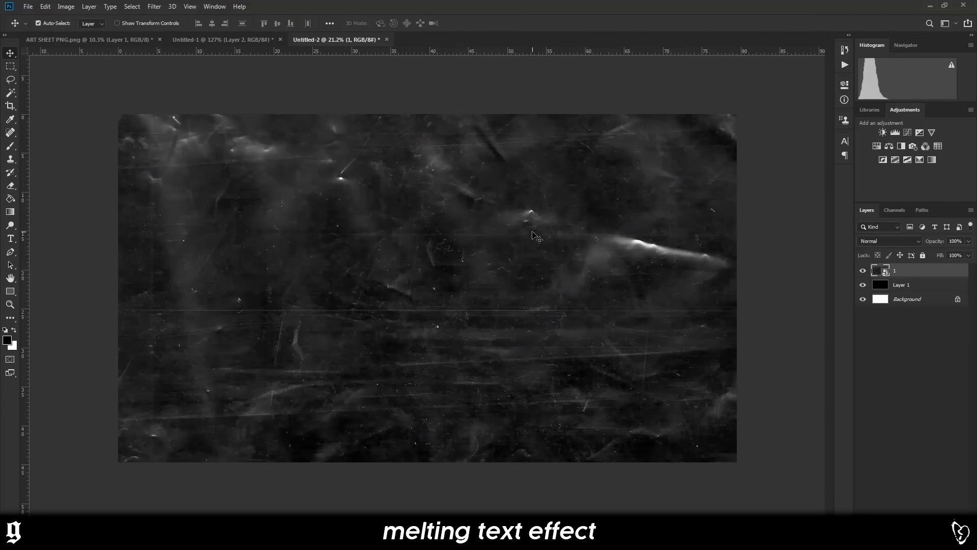
# - Add a Curves adjustment clipped to the texture and pull the curve down to darken it
pyautogui.click(909, 132)
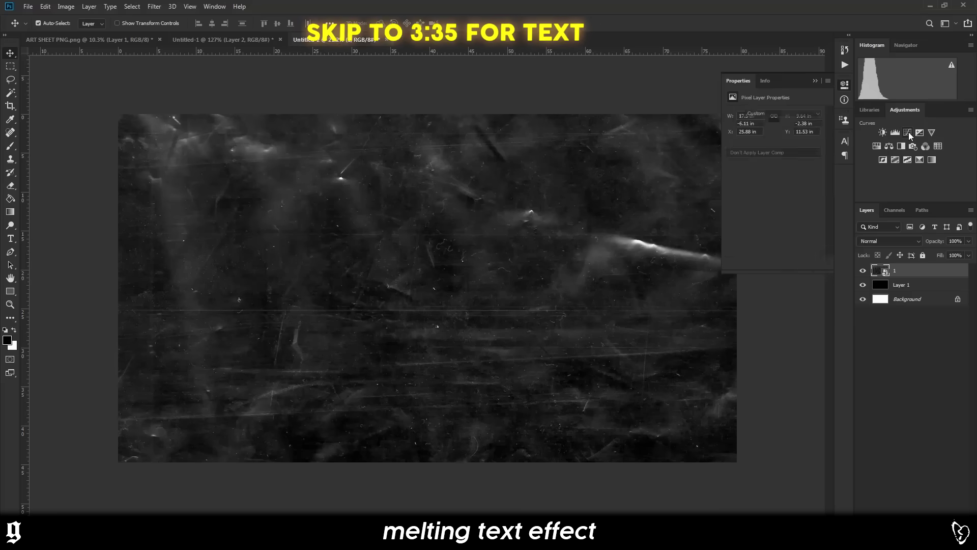
pyautogui.rightClick(922, 270)
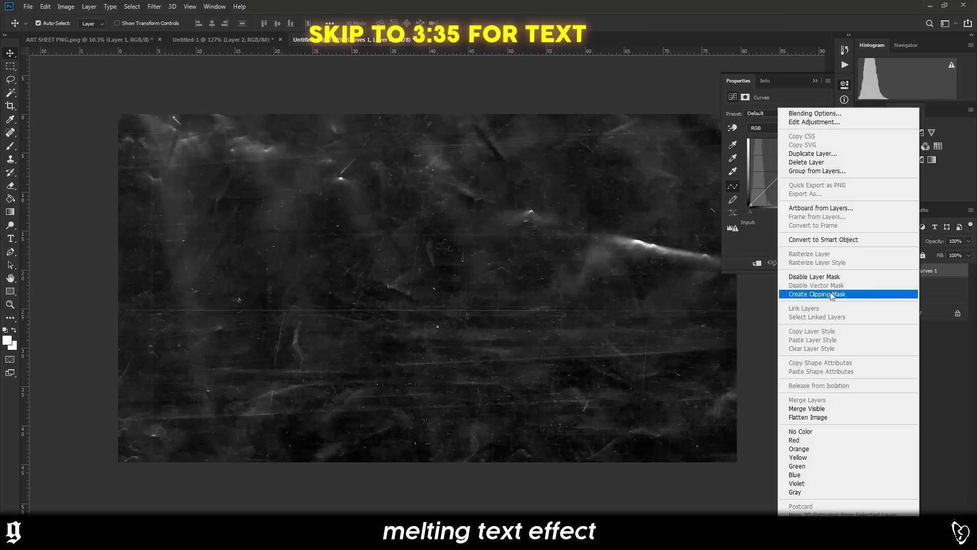
pyautogui.click(845, 294)
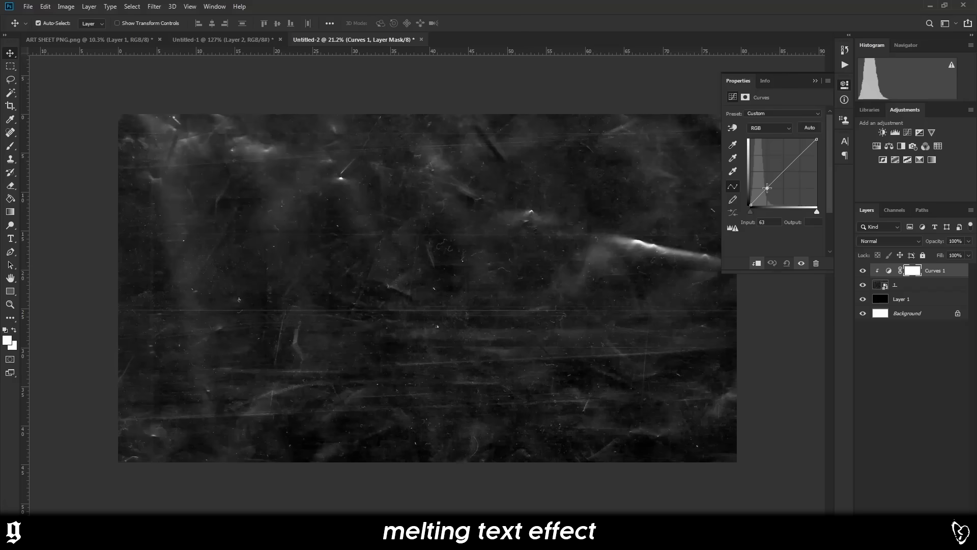
pyautogui.moveTo(769, 190); pyautogui.dragTo(772, 199)
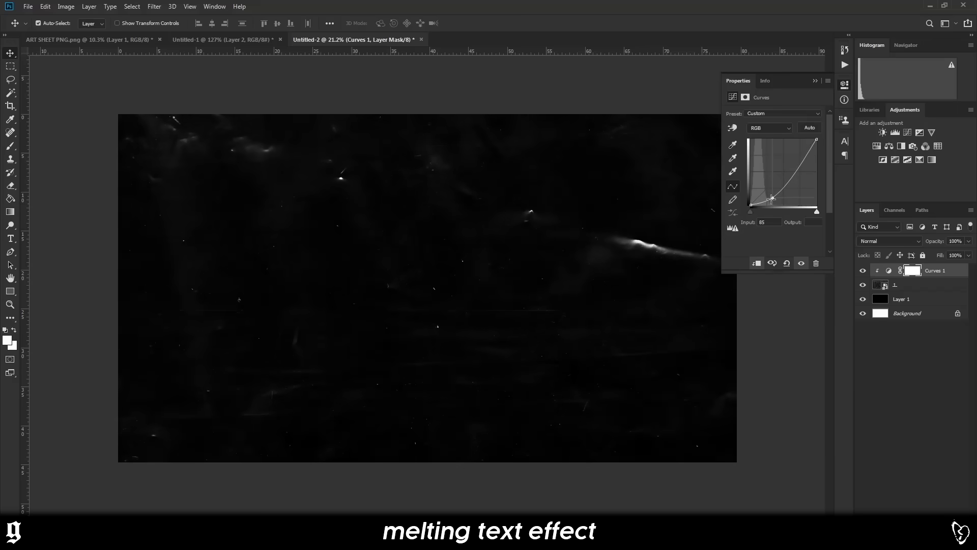
# - Toggle the Curves adjustment off and on to compare the darkened texture
pyautogui.click(815, 82)
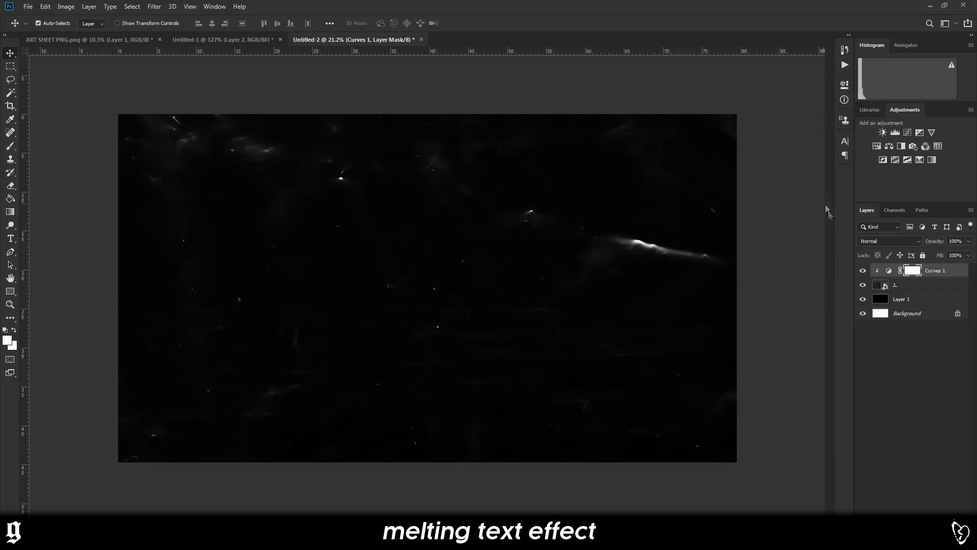
pyautogui.click(863, 270)
pyautogui.hotkey('ctrl', '-')
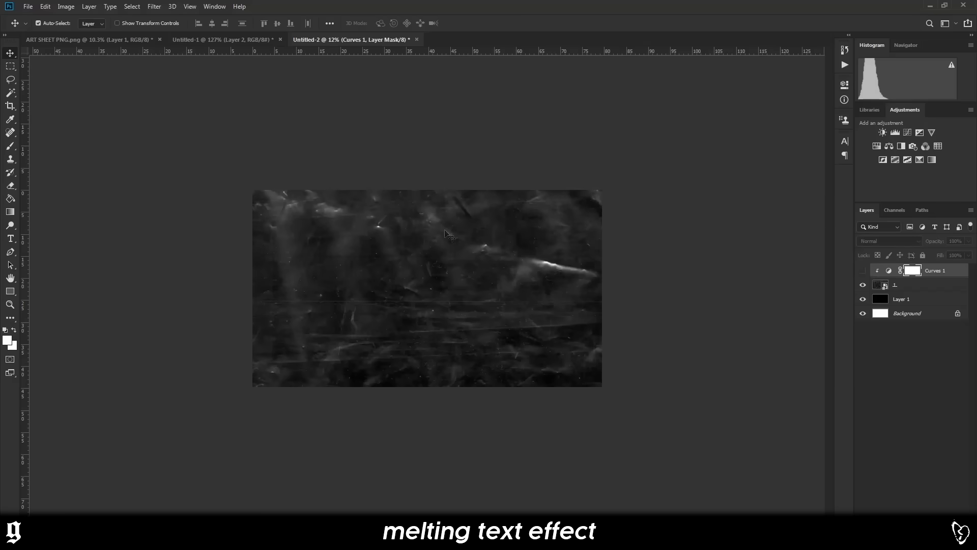
pyautogui.scroll(2, 387, 288)
pyautogui.click(864, 271)
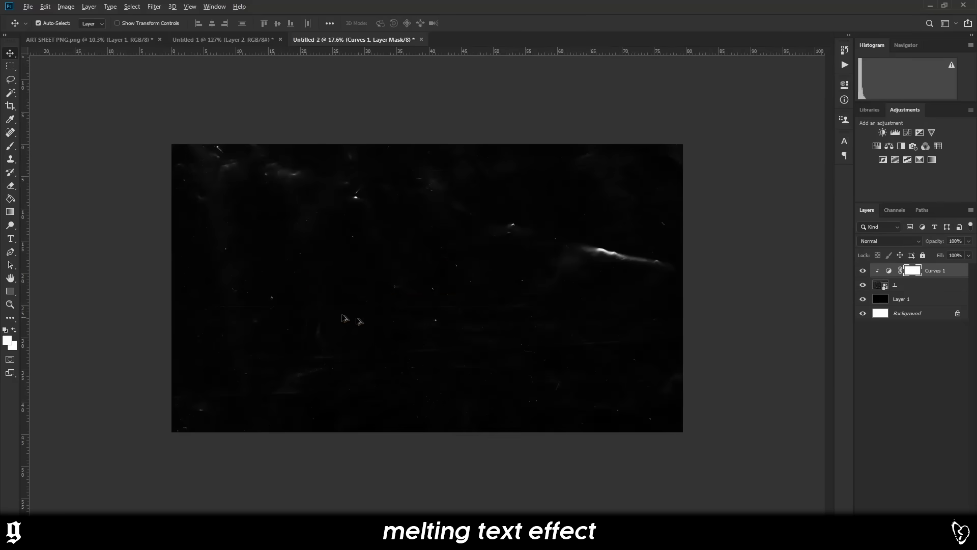
pyautogui.scroll(1, 427, 288)
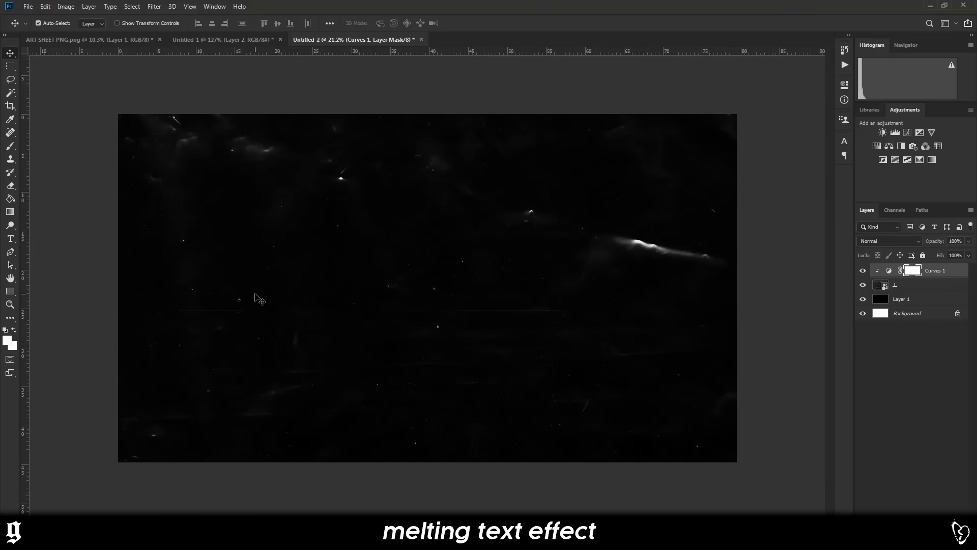
# - Place horizontal and vertical guides crossing at the canvas centre, then add empty Layer 2
pyautogui.press('ctrl')
pyautogui.moveTo(236, 56); pyautogui.dragTo(298, 289)
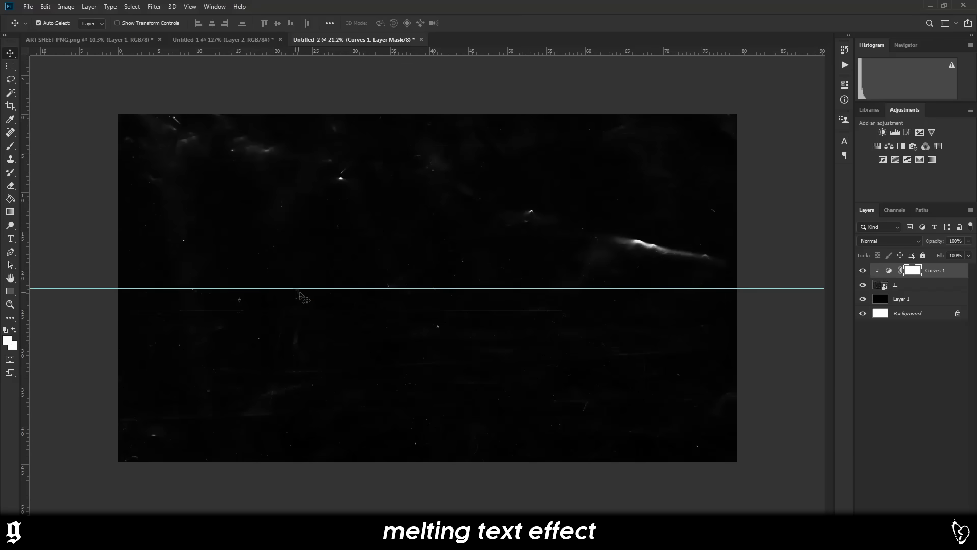
pyautogui.moveTo(26, 262); pyautogui.dragTo(429, 293)
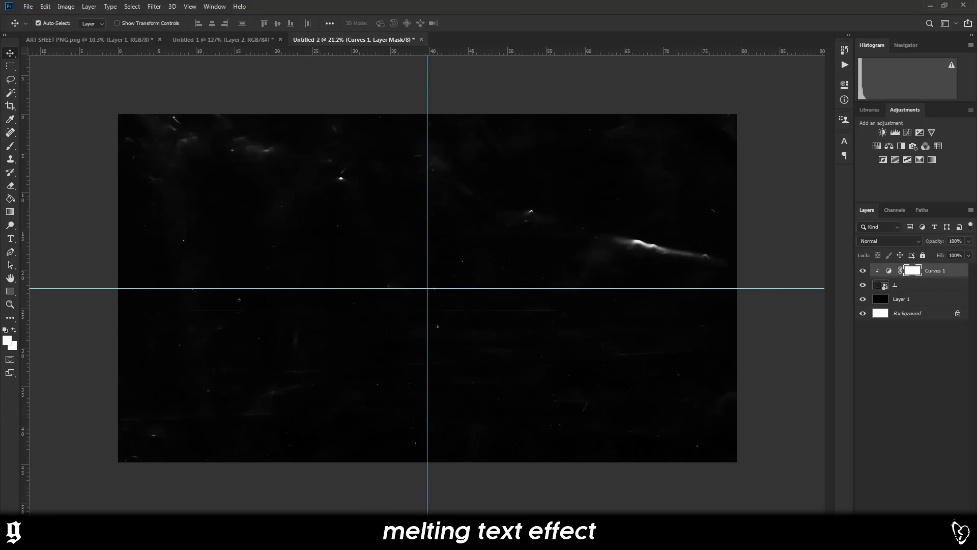
pyautogui.hotkey('ctrl', 'shift', 'alt', 'n')
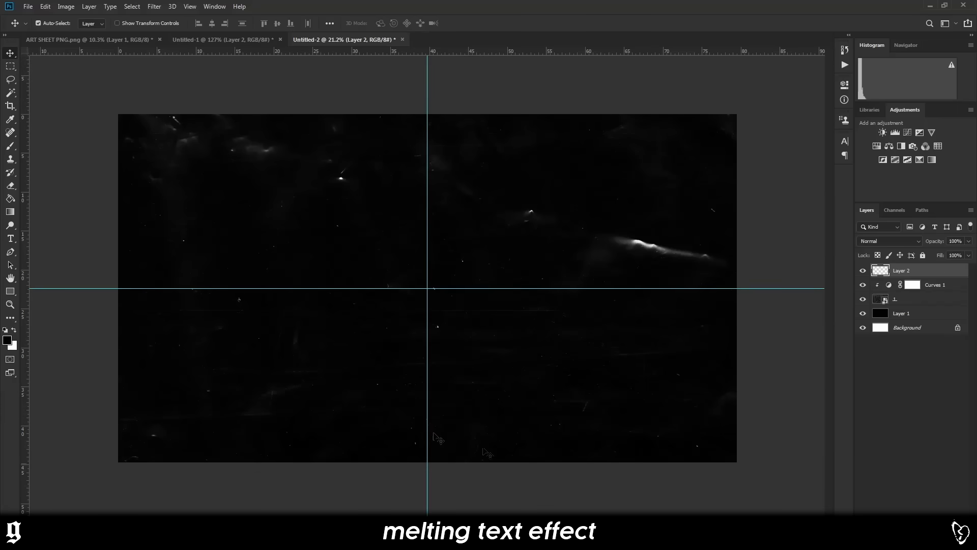
pyautogui.click(10, 242)
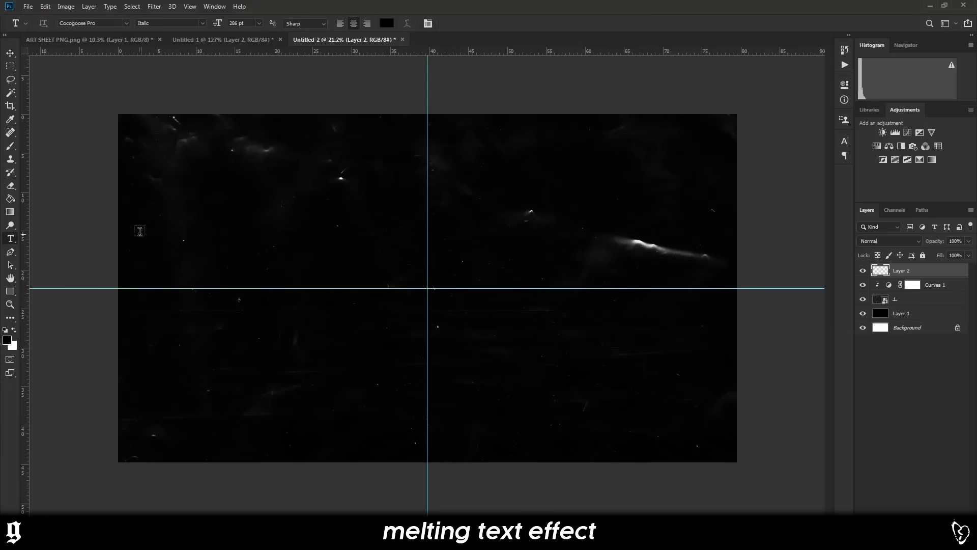
# - Type white 'hellboy' text centred on the canvas, duplicate its layer, and hide the original
pyautogui.press('x')
pyautogui.moveTo(295, 251); pyautogui.dragTo(609, 354)
pyautogui.write('dasda')
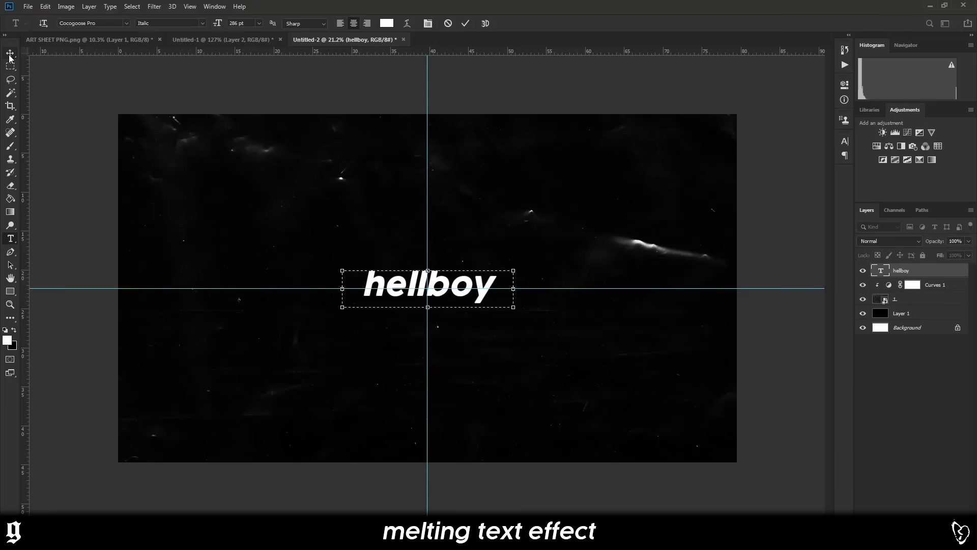
pyautogui.click(10, 54)
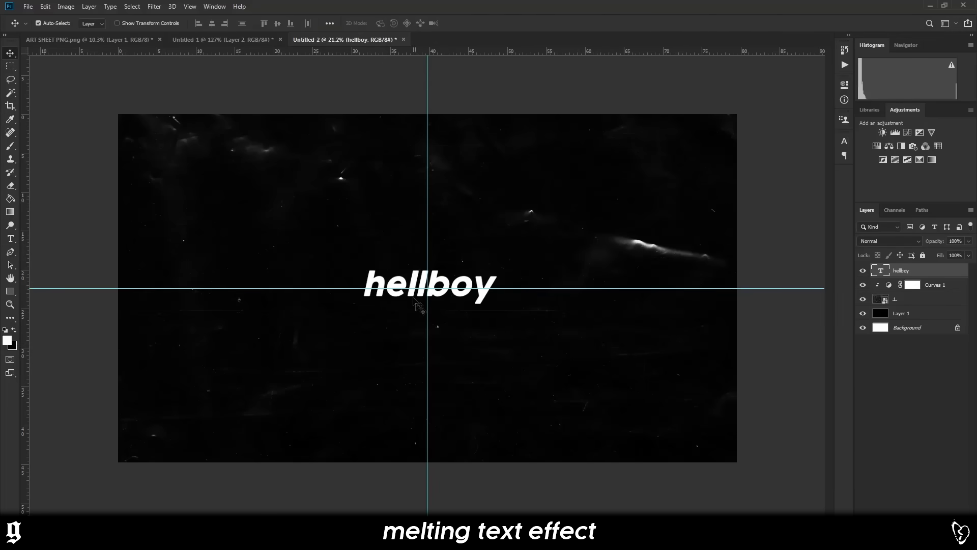
pyautogui.keyDown('alt'); pyautogui.click(412, 290); pyautogui.keyUp('alt')
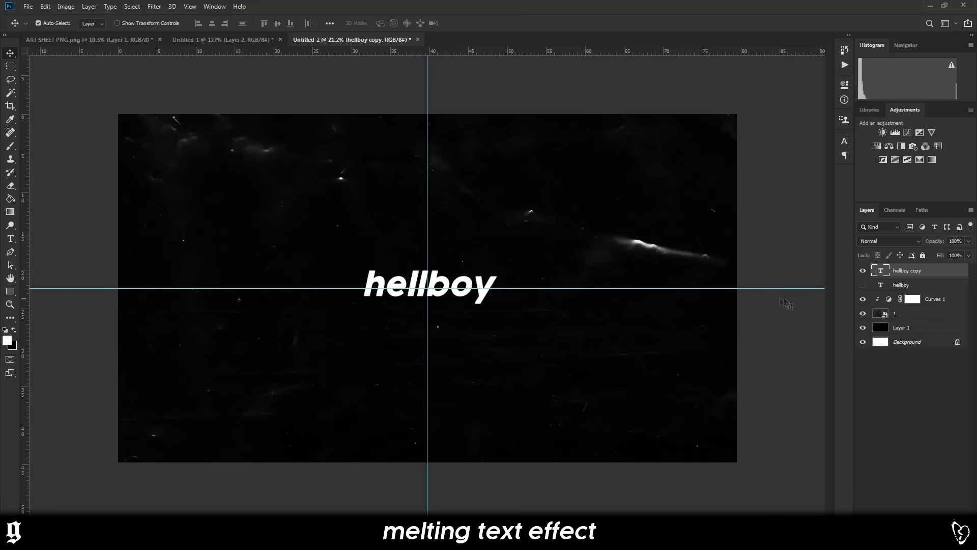
pyautogui.hotkey('ctrl', ';')
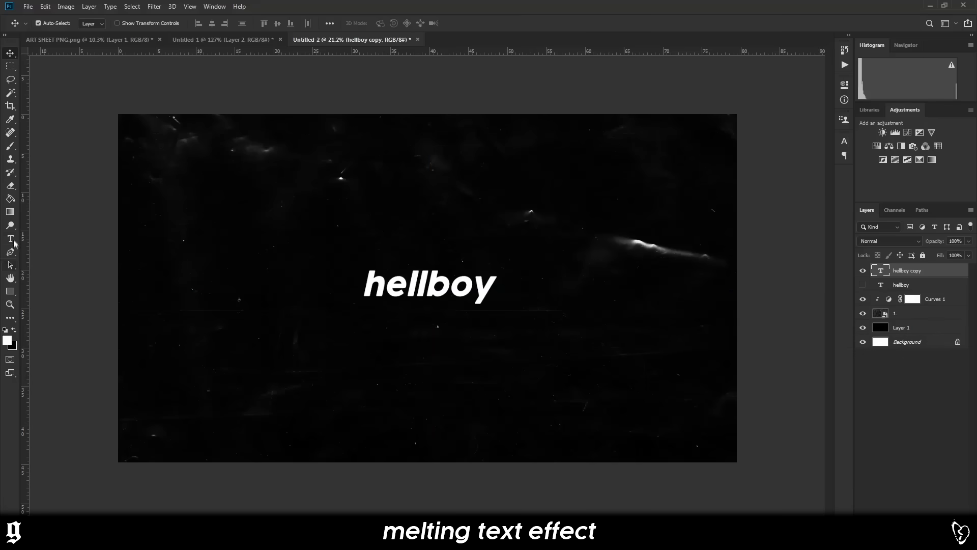
# - Re-edit the hellboy text, keeping the Italic font style, and commit it
pyautogui.click(12, 240)
pyautogui.click(402, 290)
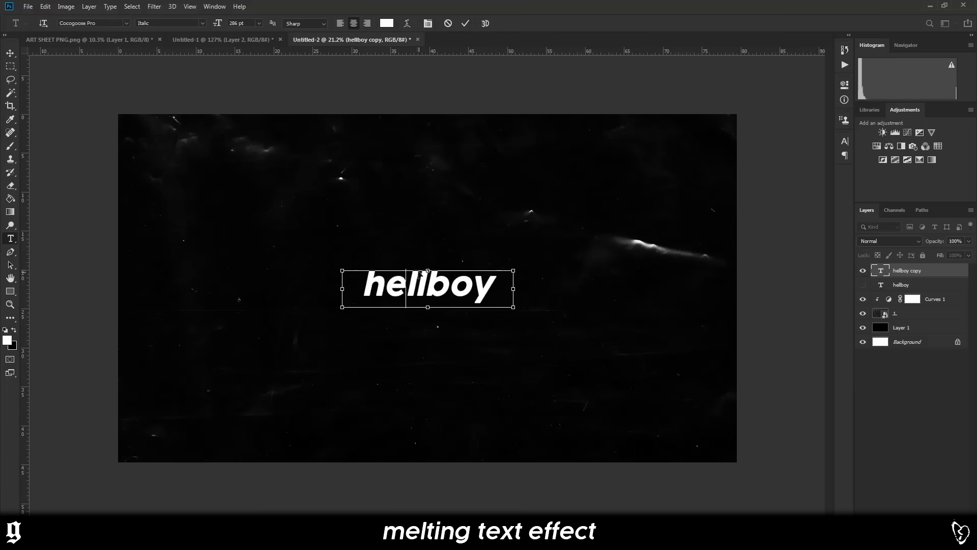
pyautogui.click(202, 24)
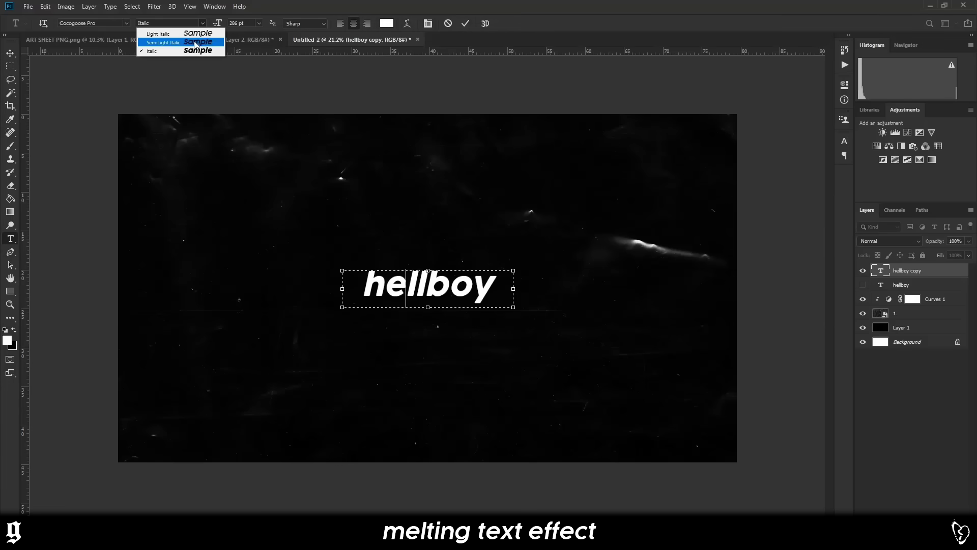
pyautogui.click(430, 280)
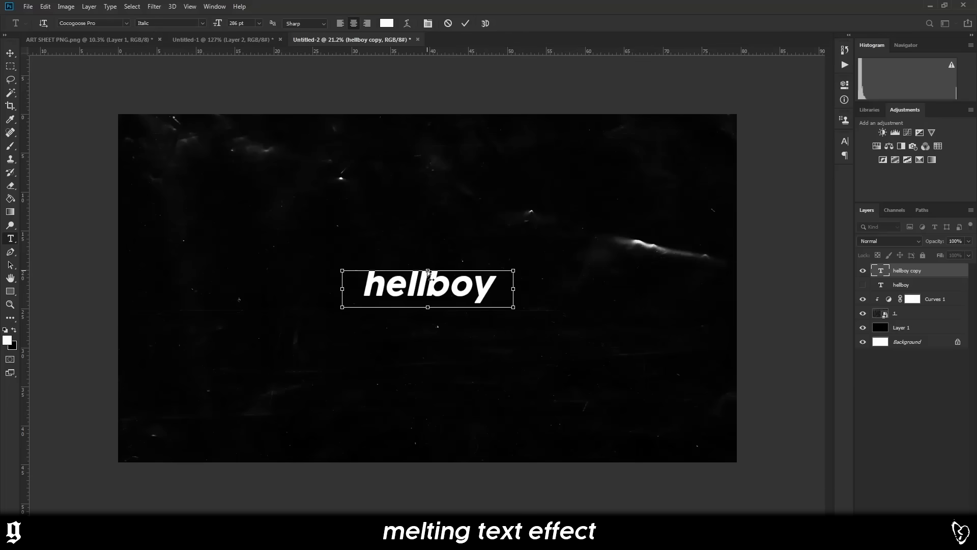
pyautogui.keyDown('alt'); pyautogui.click(428, 271); pyautogui.keyUp('alt')
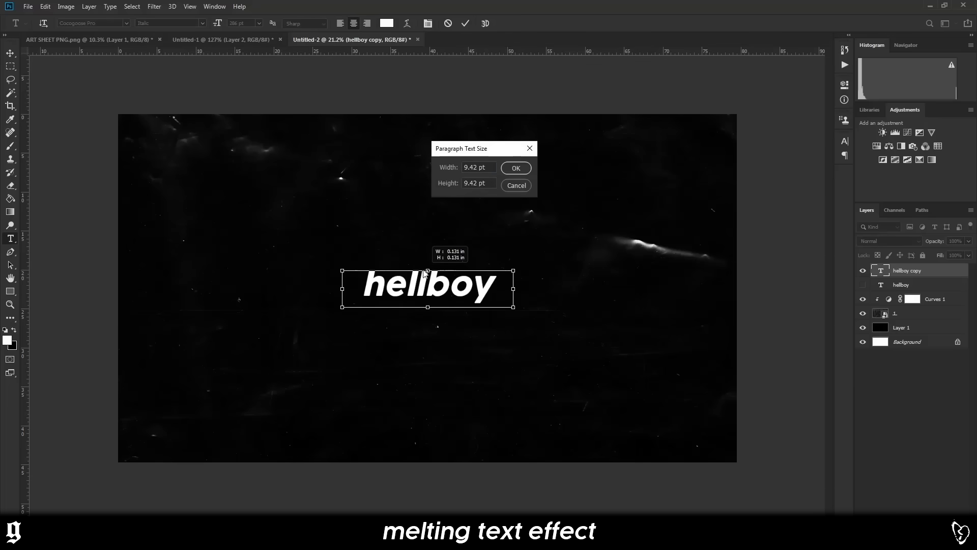
pyautogui.click(515, 189)
pyautogui.keyDown('alt'); pyautogui.click(428, 272); pyautogui.keyUp('alt')
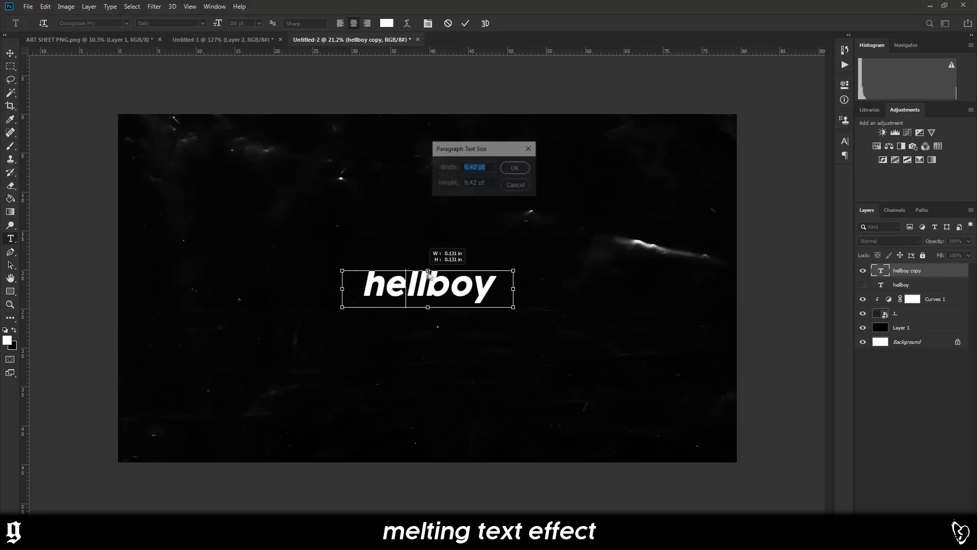
pyautogui.click(510, 192)
pyautogui.hotkey('ctrl', 'Return')
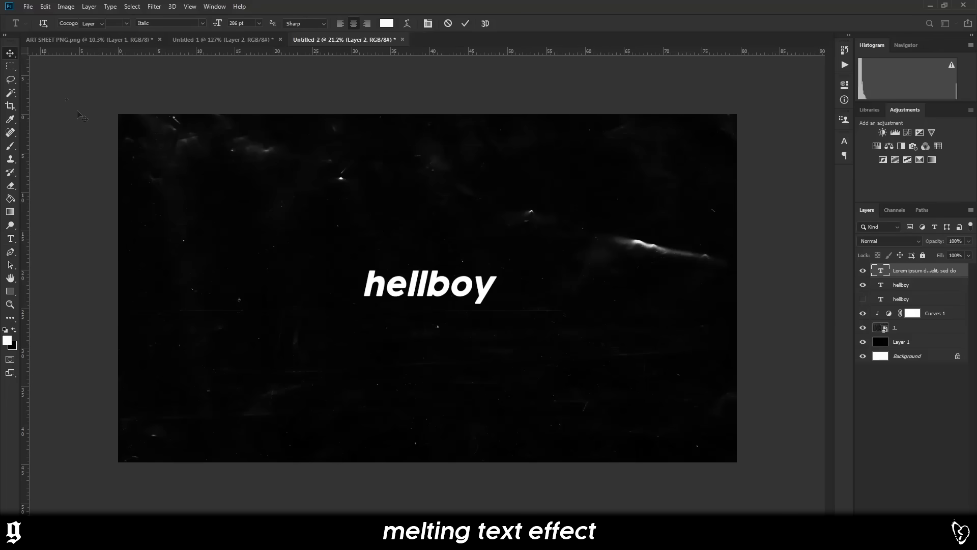
pyautogui.press('v')
# - Skew the slanted hellboy letters so they stand upright
pyautogui.hotkey('ctrl', 't')
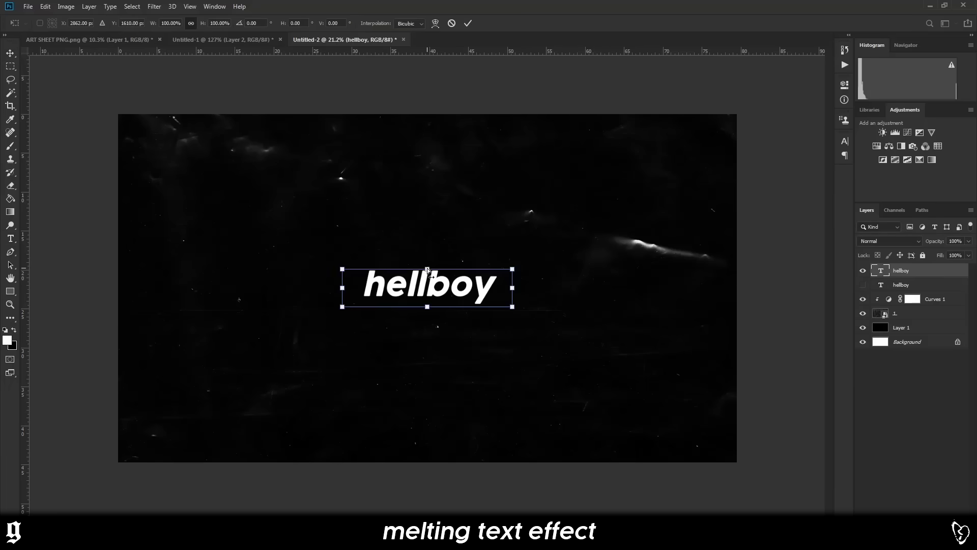
pyautogui.moveTo(427, 270); pyautogui.dragTo(420, 270)
pyautogui.press('Return')
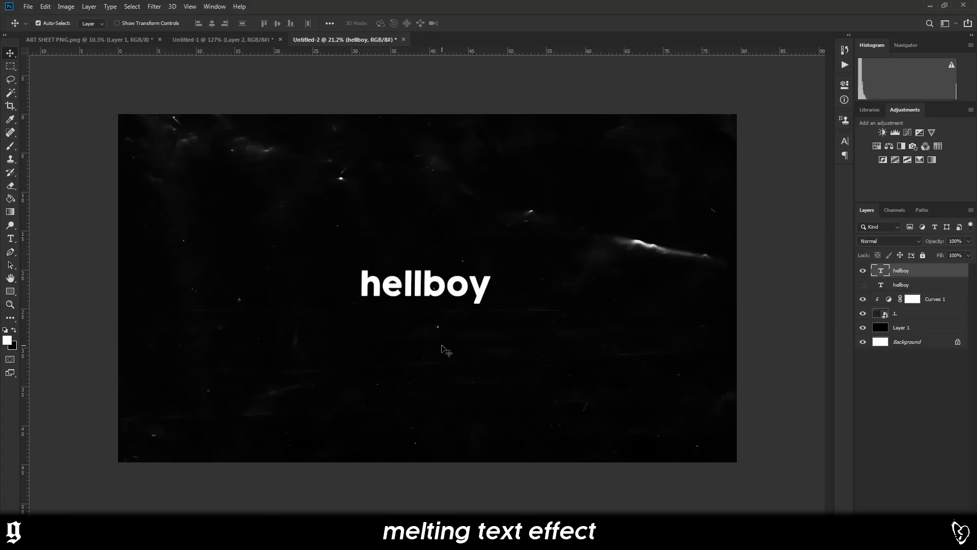
pyautogui.scroll(5, 415, 285)
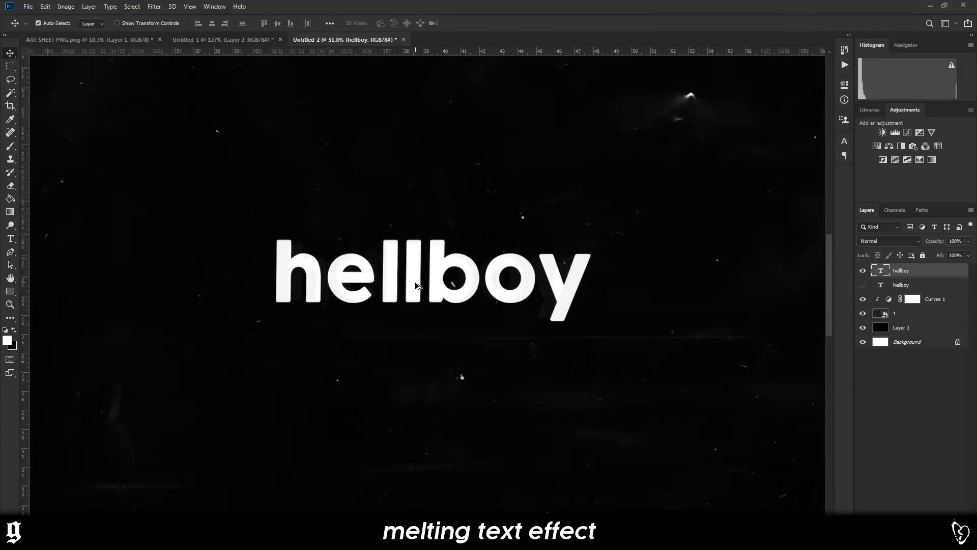
pyautogui.scroll(-4, 415, 285)
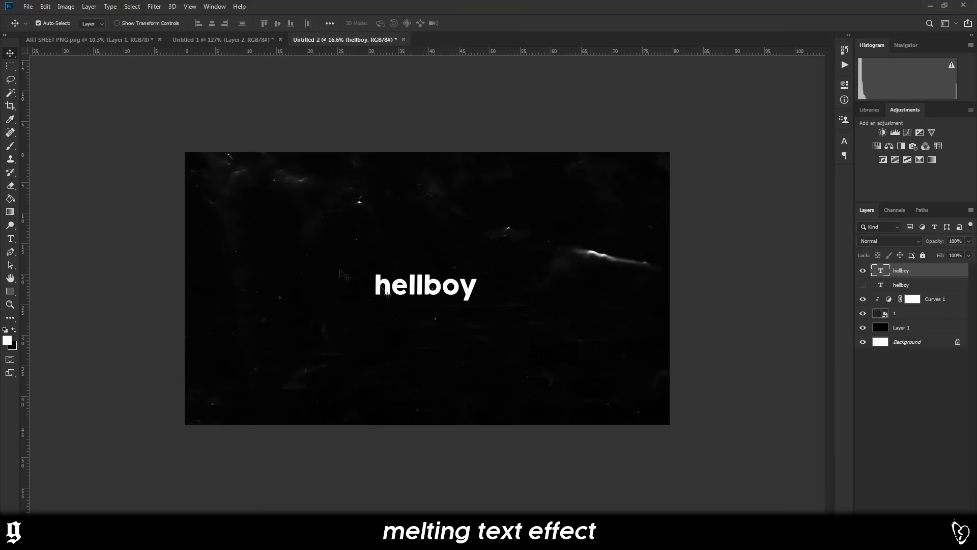
pyautogui.scroll(3, 417, 287)
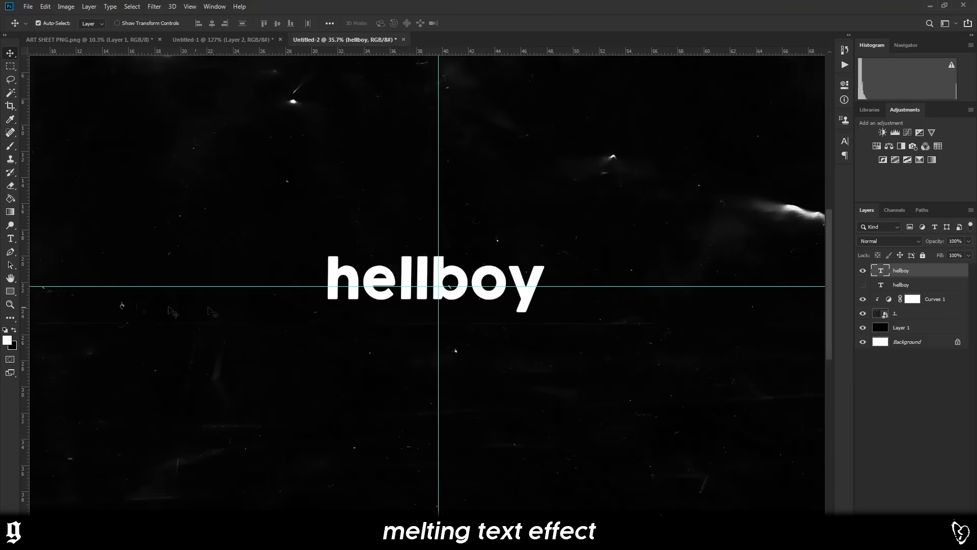
# - Retype the word as capital 'HELLBOY'
pyautogui.doubleClick(437, 316)
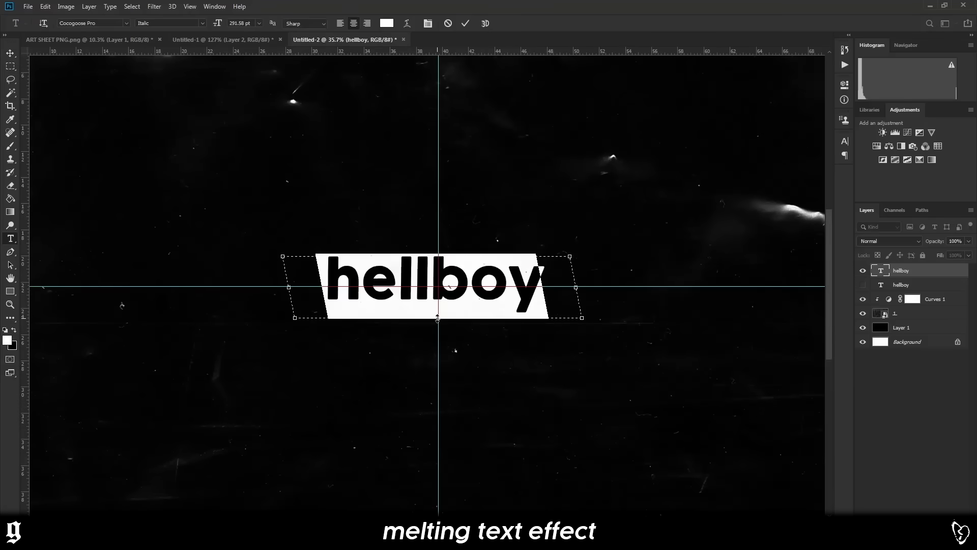
pyautogui.write('HELLBOY')
pyautogui.click(11, 53)
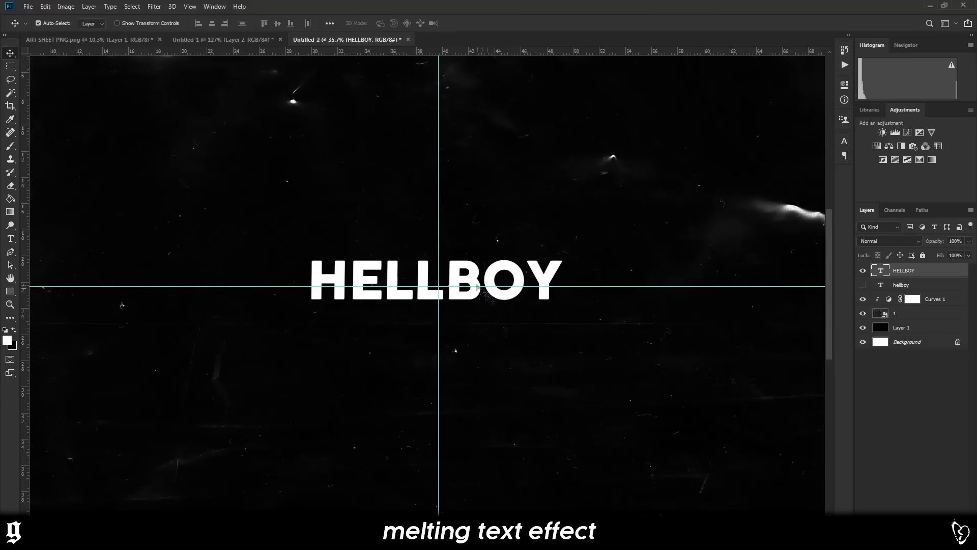
pyautogui.rightClick(914, 275)
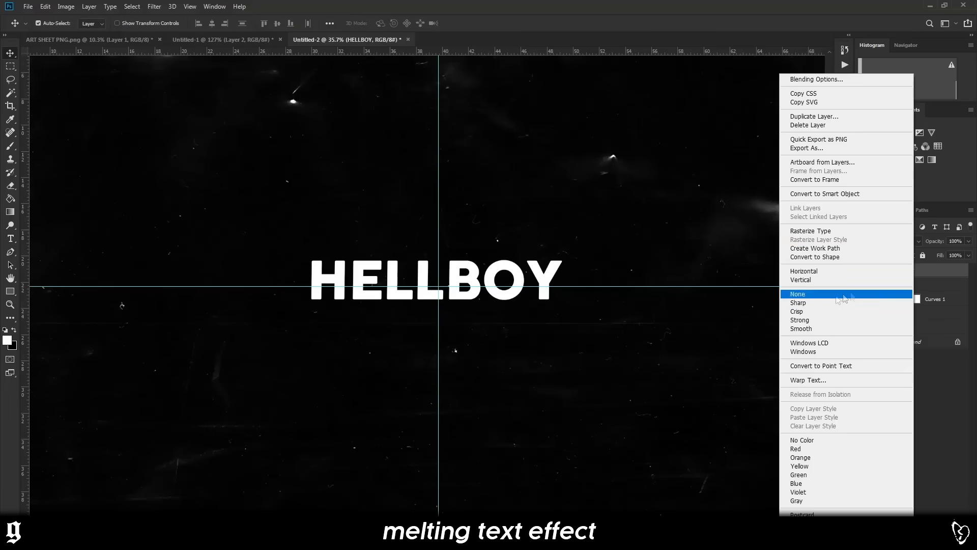
# - Rasterize HELLBOY, duplicate it, hide the original, and nudge the copy slightly right and down
pyautogui.click(815, 232)
pyautogui.hotkey('ctrl', 't')
pyautogui.press('Return')
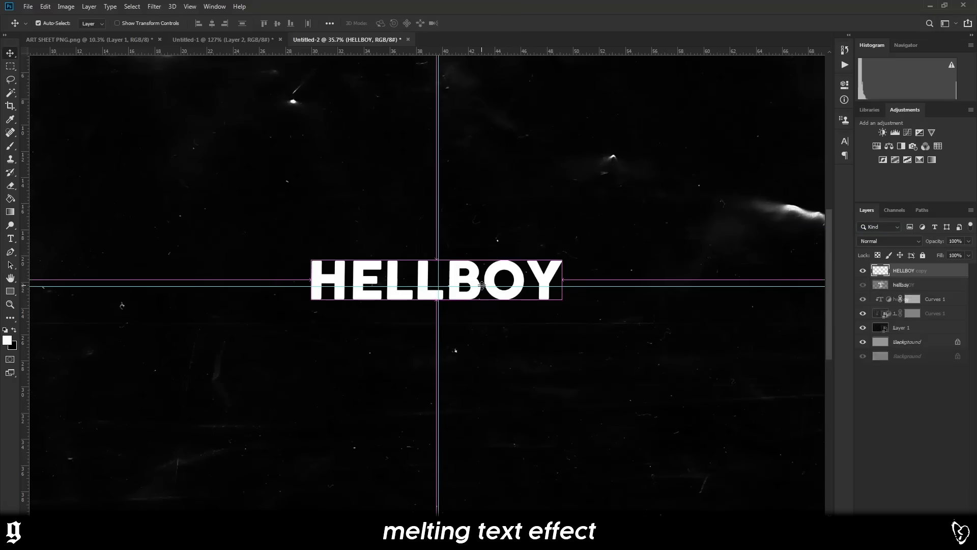
pyautogui.hotkey('ctrl', 'j')
pyautogui.click(863, 286)
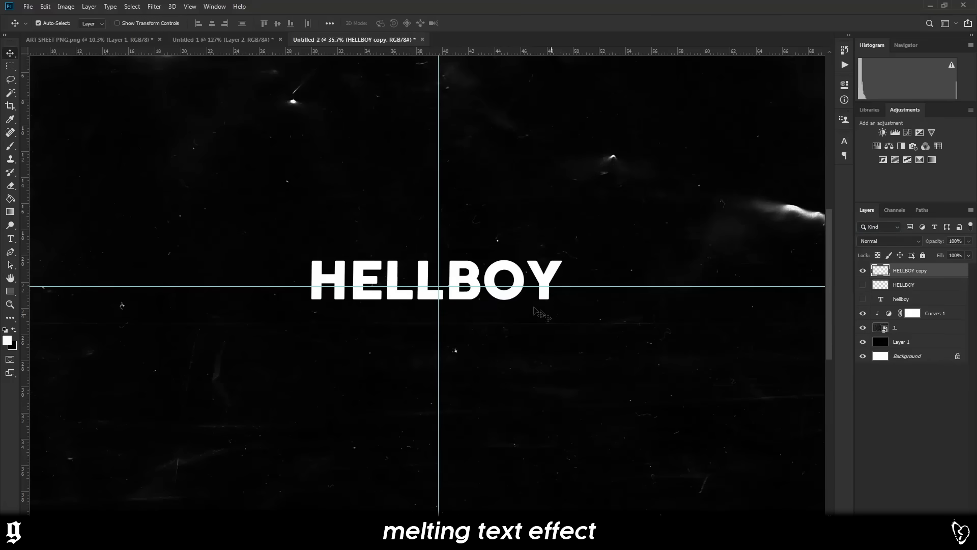
pyautogui.hotkey('ctrl', 't')
pyautogui.moveTo(471, 278); pyautogui.dragTo(473, 284)
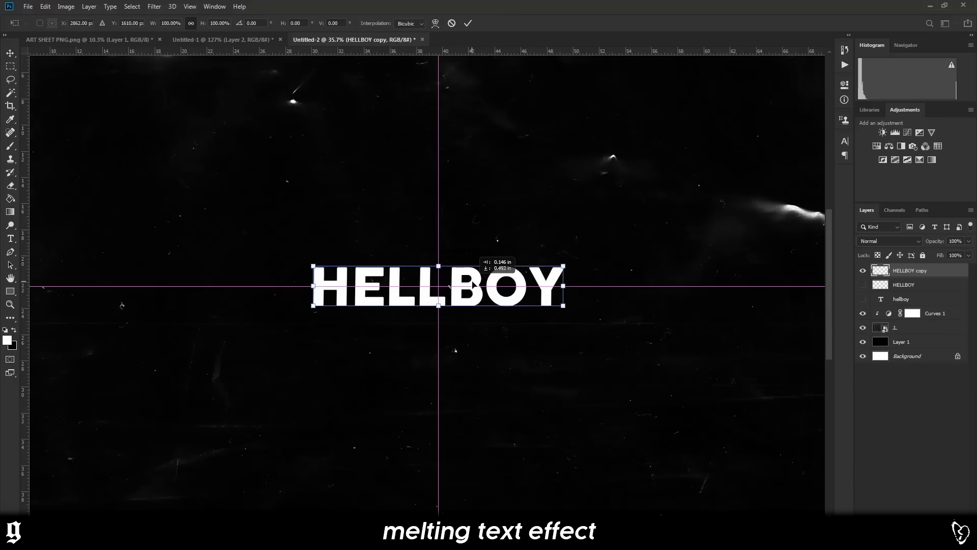
pyautogui.press('Return')
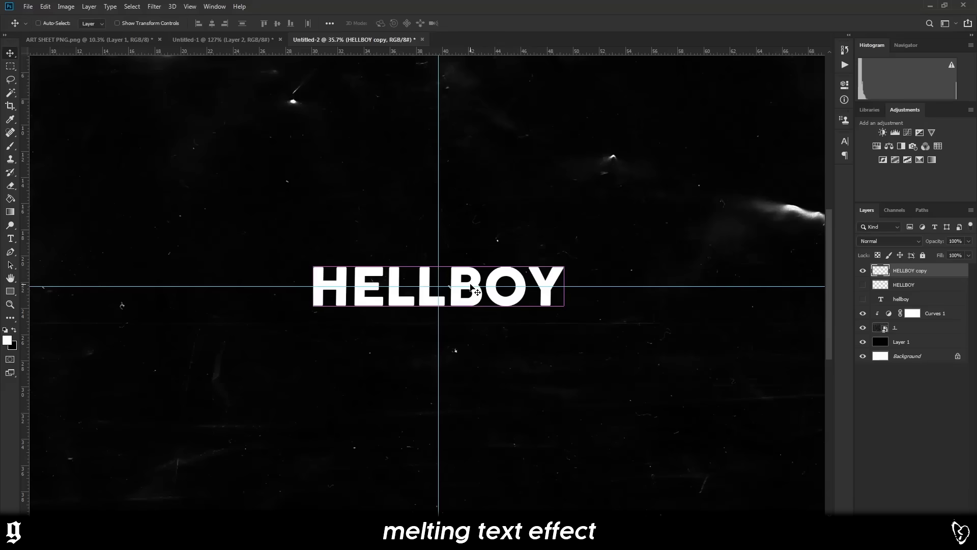
pyautogui.hotkey('ctrl', 'h')
pyautogui.hotkey('ctrl', '-')
pyautogui.hotkey('ctrl', '0')
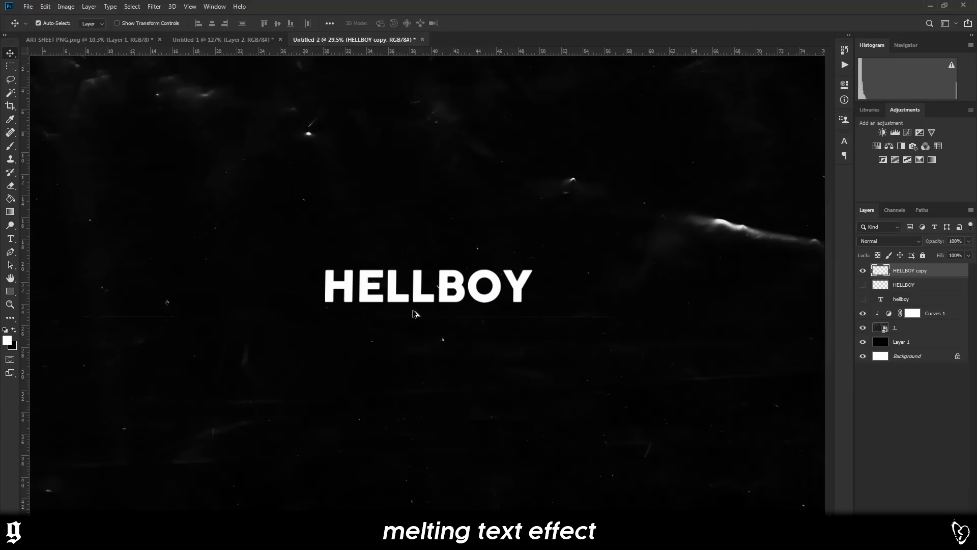
# - Give HELLBOY copy a red Dissolve Color Overlay at 100% opacity
pyautogui.rightClick(911, 271)
pyautogui.click(797, 113)
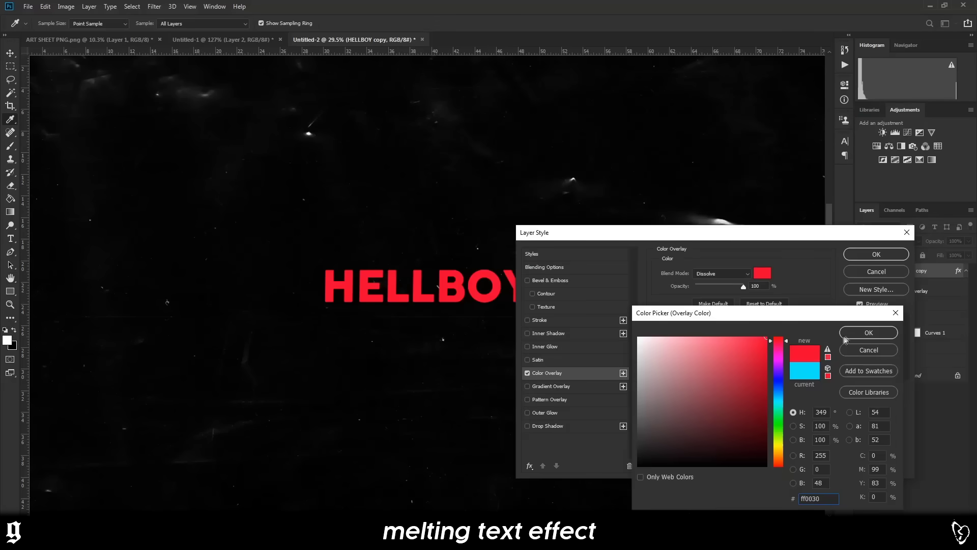
pyautogui.click(844, 338)
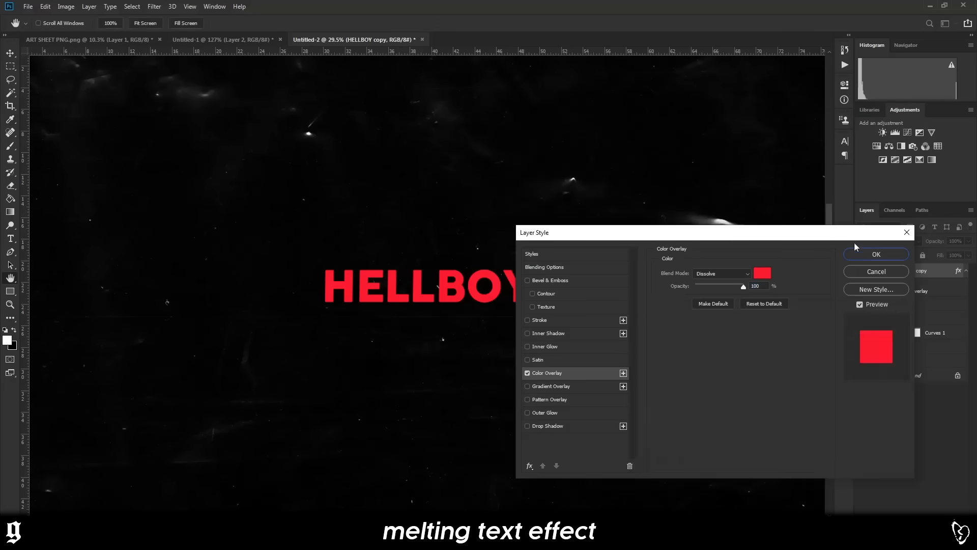
pyautogui.click(876, 254)
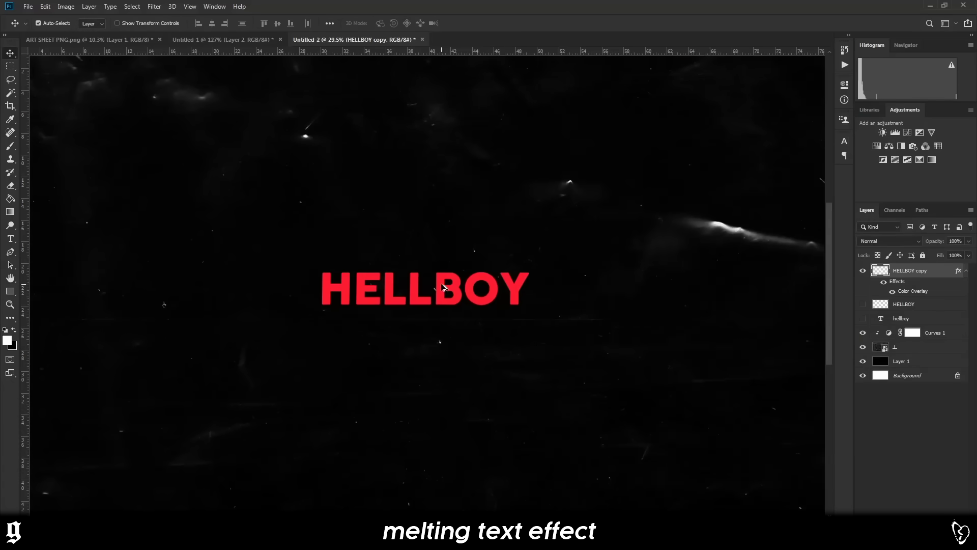
pyautogui.scroll(1, 448, 289)
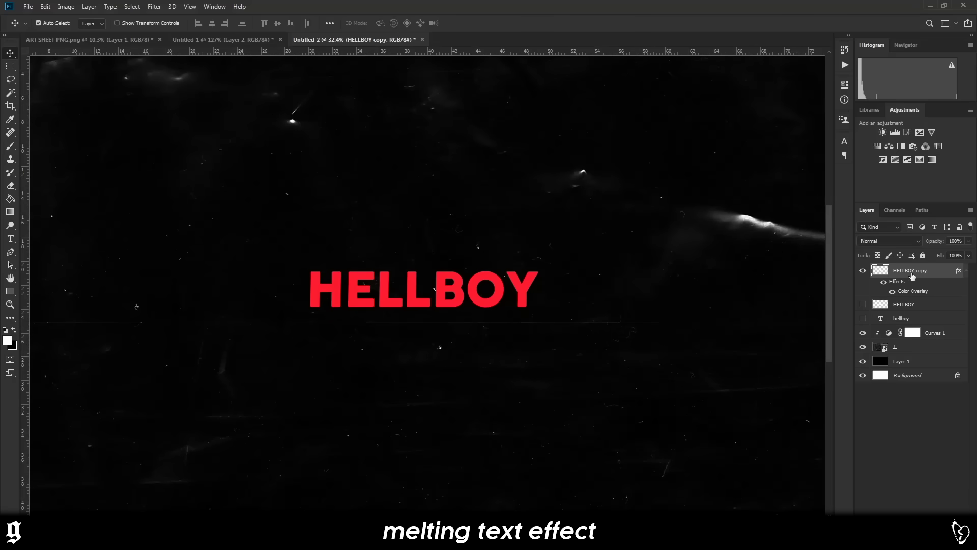
pyautogui.rightClick(904, 272)
# - Bake the red overlay into pixels, then add a duplicate with an orange overlay offset right
pyautogui.click(835, 260)
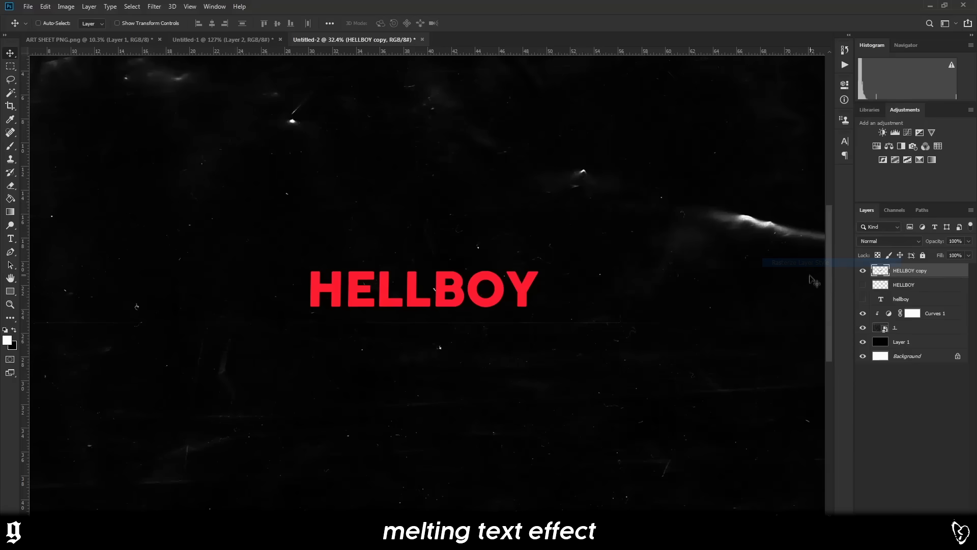
pyautogui.hotkey('ctrl', 'j')
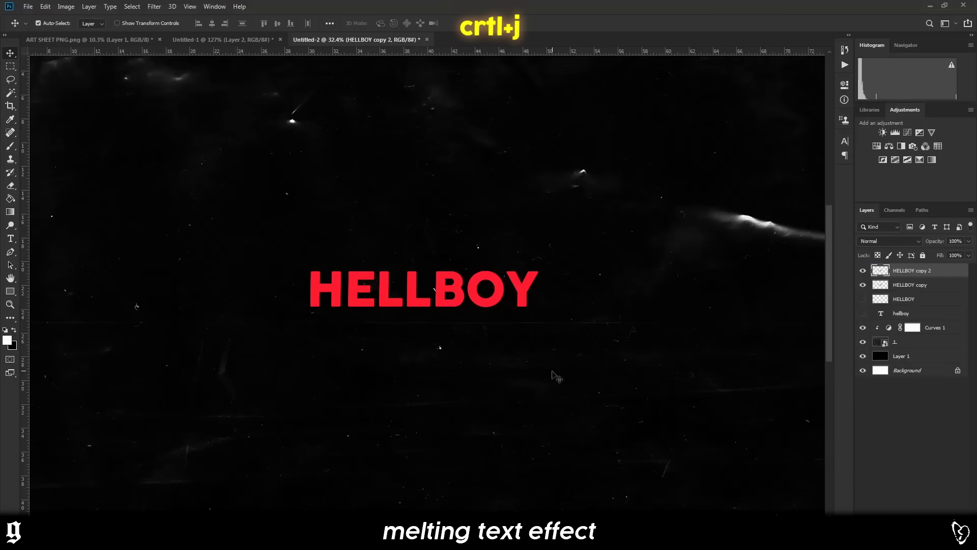
pyautogui.rightClick(911, 285)
pyautogui.click(811, 118)
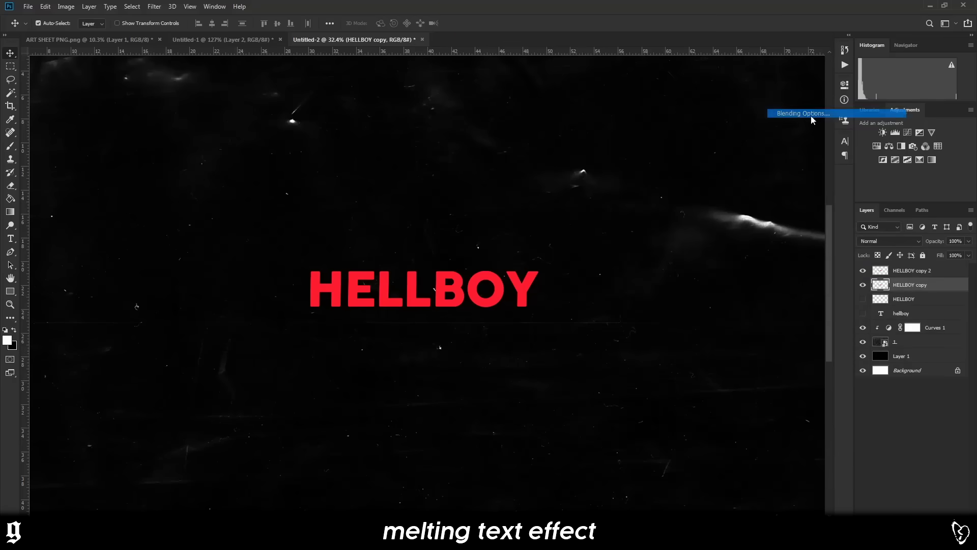
pyautogui.click(548, 372)
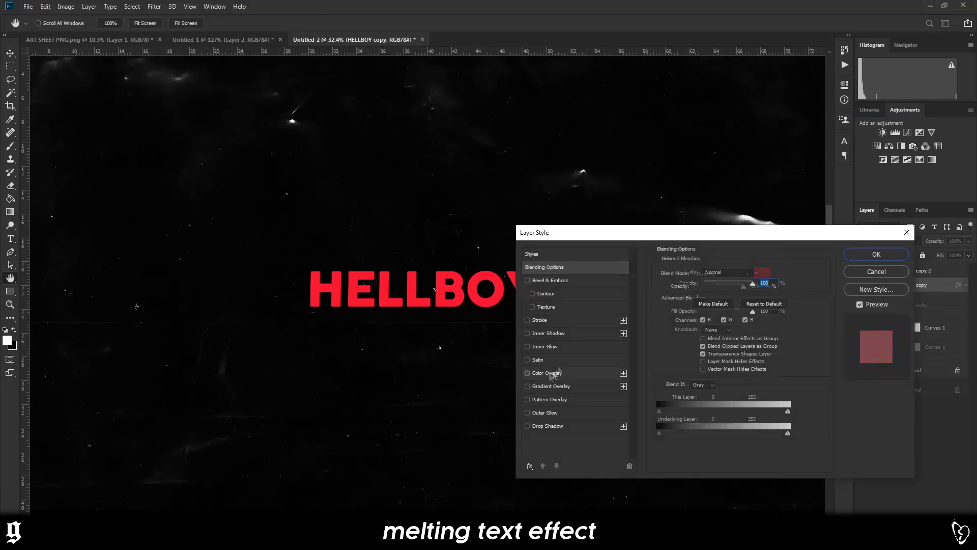
pyautogui.click(759, 272)
pyautogui.moveTo(781, 348); pyautogui.dragTo(780, 462)
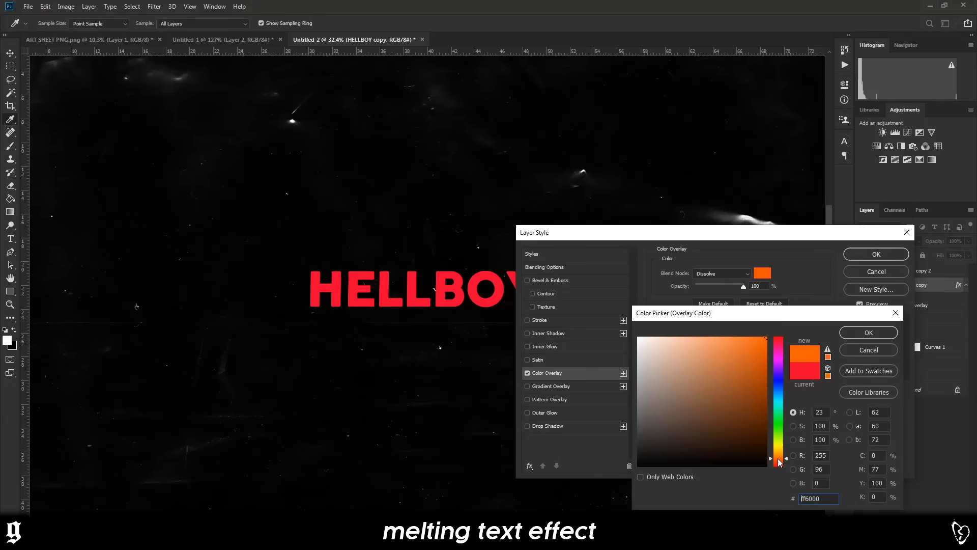
pyautogui.click(849, 337)
pyautogui.click(869, 254)
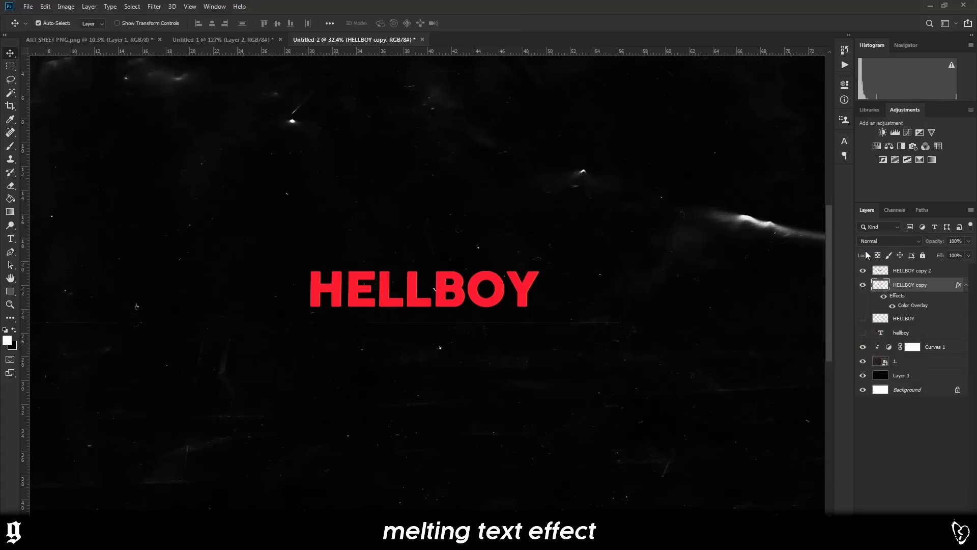
pyautogui.press('Right')
pyautogui.press('Right')
pyautogui.press('Right')
pyautogui.press('Right')
pyautogui.press('Right')
pyautogui.press('Right')
pyautogui.press('Right')
pyautogui.press('Right')
pyautogui.press('Right')
pyautogui.press('Right')
pyautogui.press('Right')
pyautogui.press('Right')
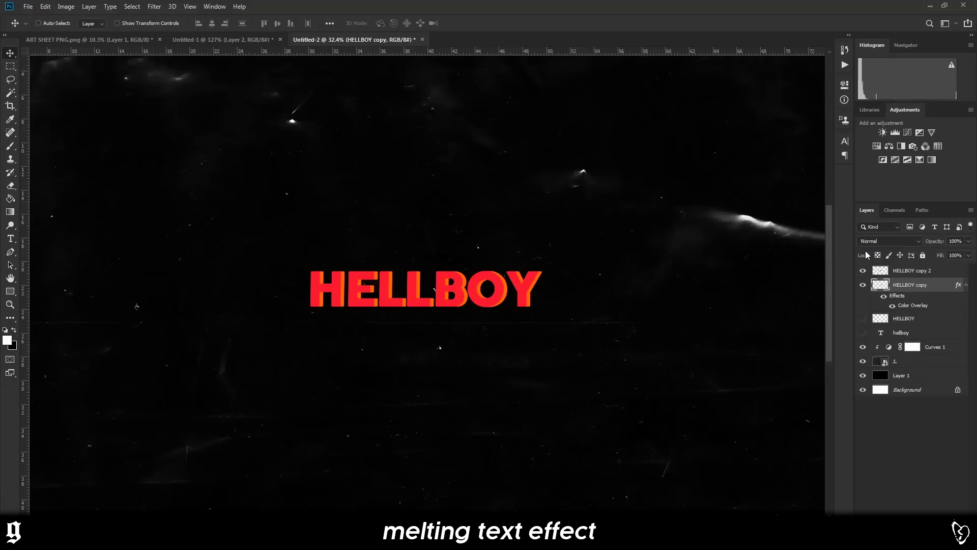
# - Duplicate the orange copy, offset it left, and give HELLBOY copy 3 a yellow overlay
pyautogui.hotkey('ctrl', 'j')
pyautogui.press('Left')
pyautogui.press('Left')
pyautogui.press('Left')
pyautogui.press('Left')
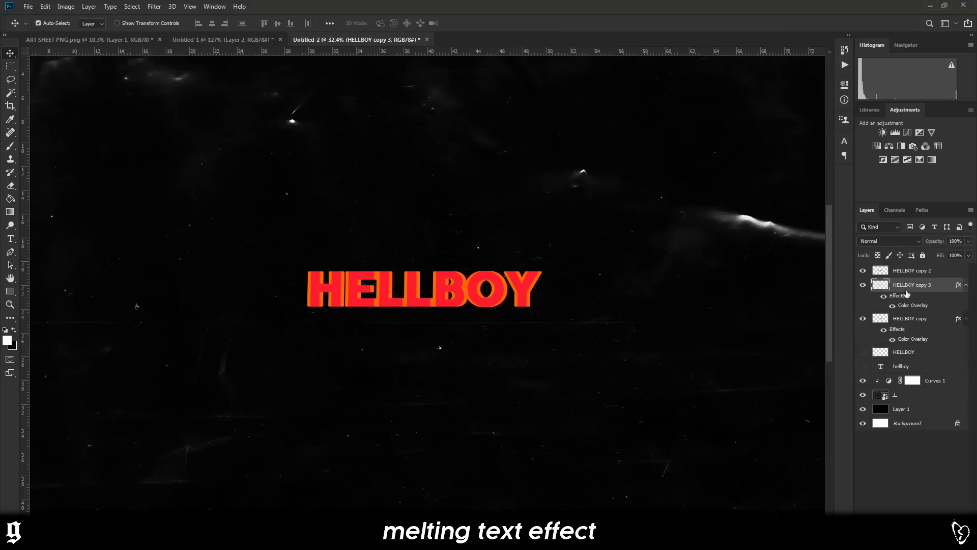
pyautogui.rightClick(912, 284)
pyautogui.click(807, 113)
pyautogui.click(546, 372)
pyautogui.click(762, 273)
pyautogui.click(752, 338)
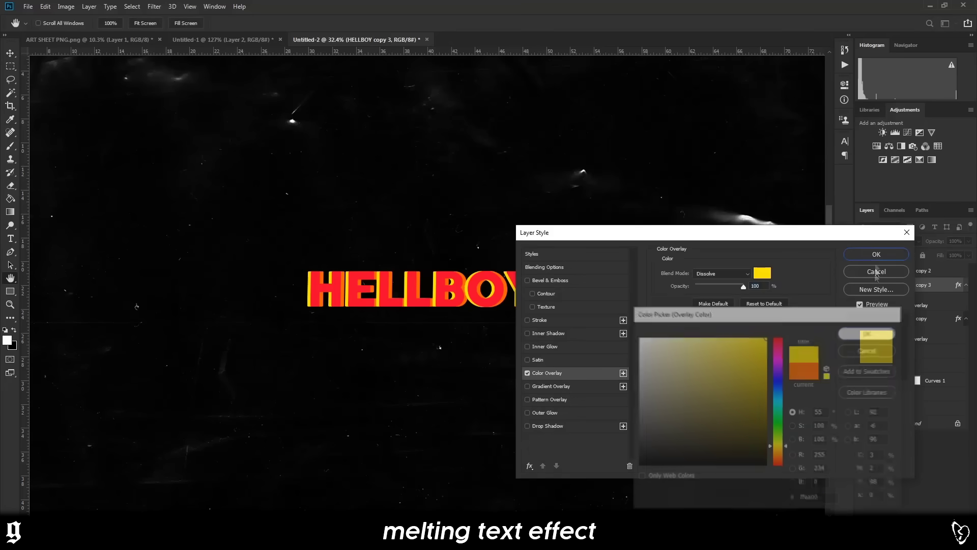
pyautogui.click(873, 323)
pyautogui.click(877, 254)
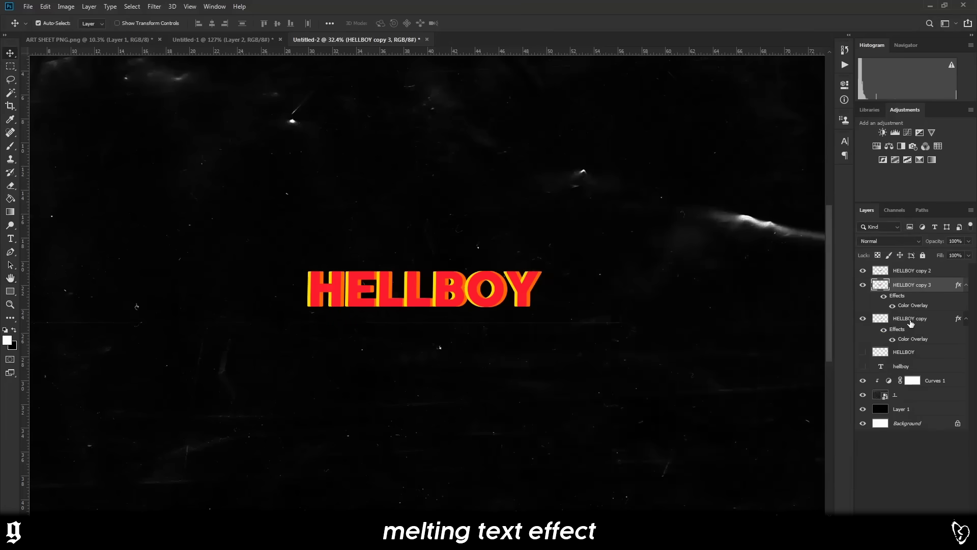
# - Merge HELLBOY copy into HELLBOY copy 3 and move it up above the red text
pyautogui.rightClick(912, 323)
pyautogui.click(835, 399)
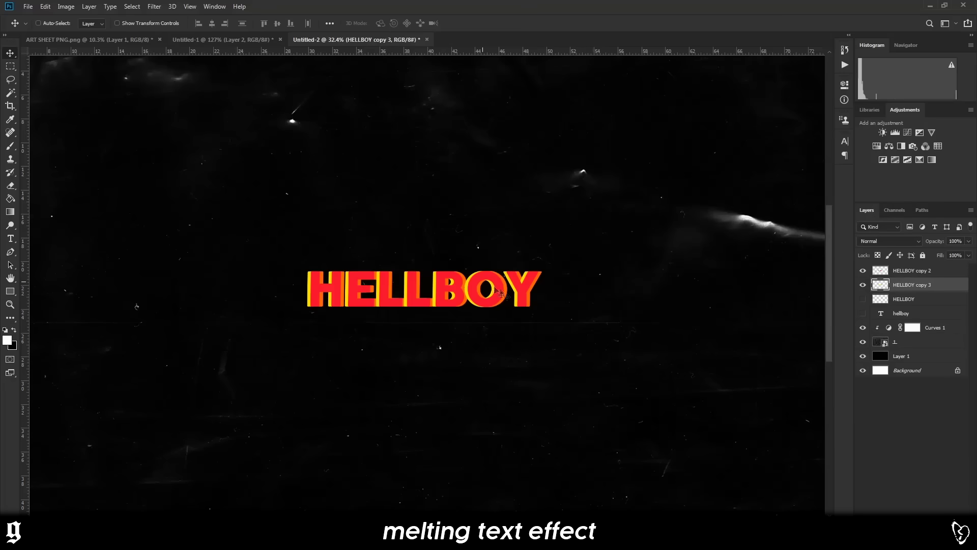
pyautogui.moveTo(496, 290); pyautogui.dragTo(536, 184)
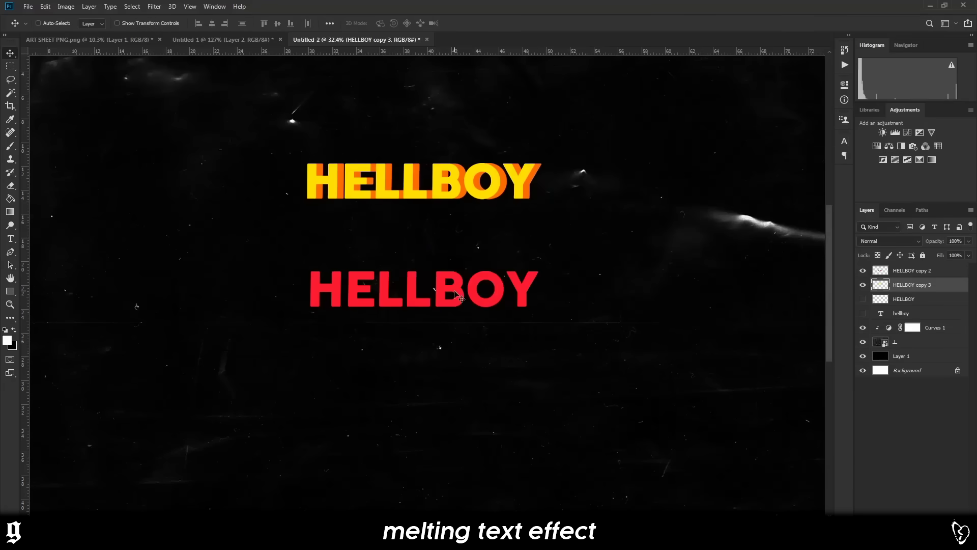
# - Undo the move and apply a 7.2-pixel Gaussian Blur to the yellow copy
pyautogui.hotkey('ctrl', 'z')
pyautogui.click(154, 6)
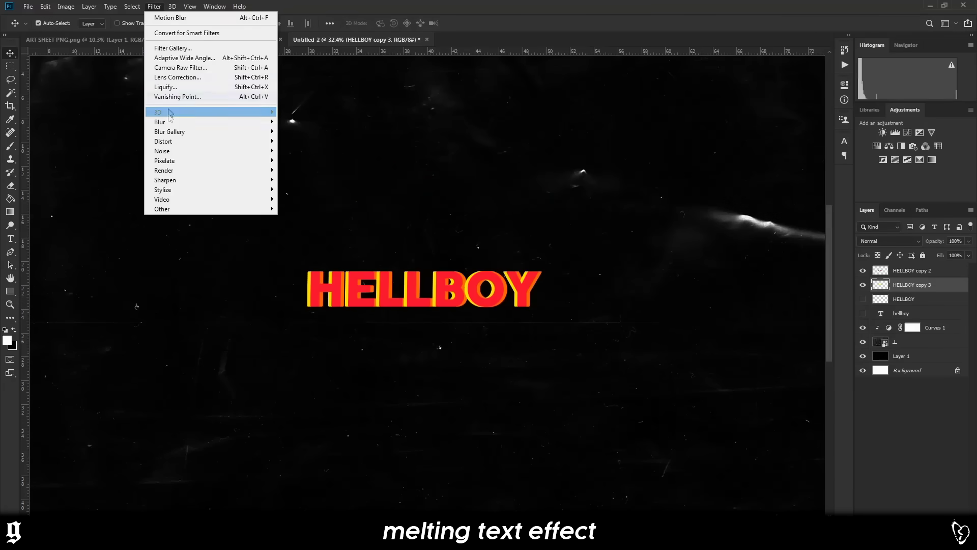
pyautogui.moveTo(182, 123)
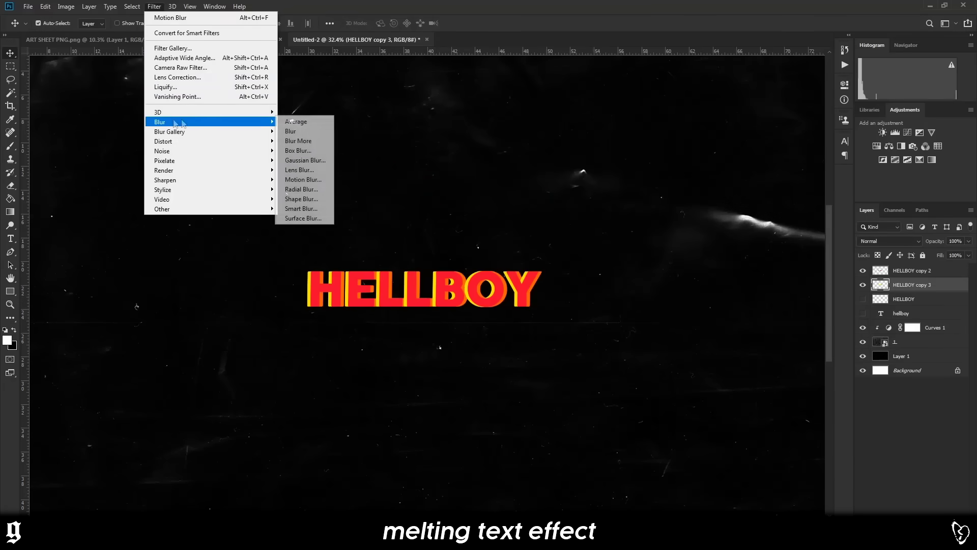
pyautogui.click(308, 160)
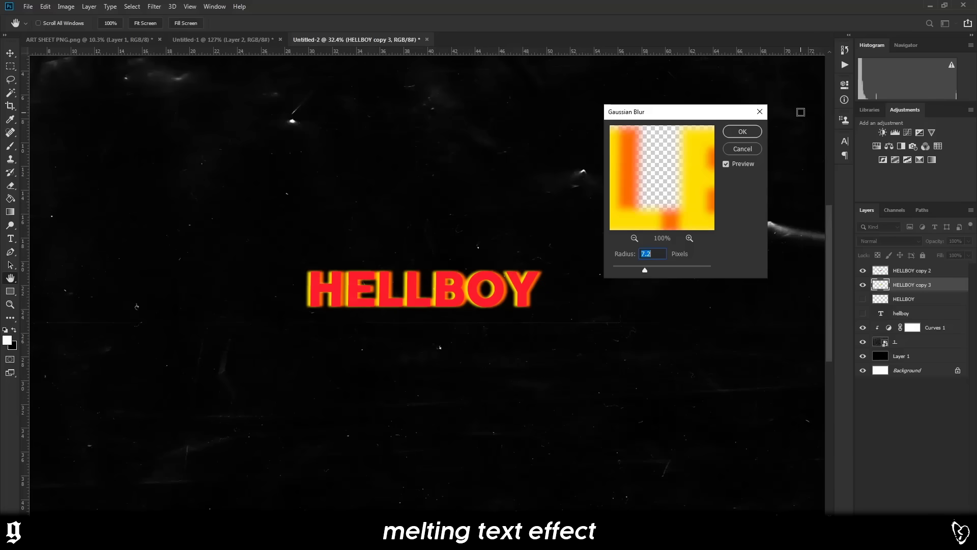
pyautogui.click(743, 131)
pyautogui.press('v')
pyautogui.scroll(3, 297, 288)
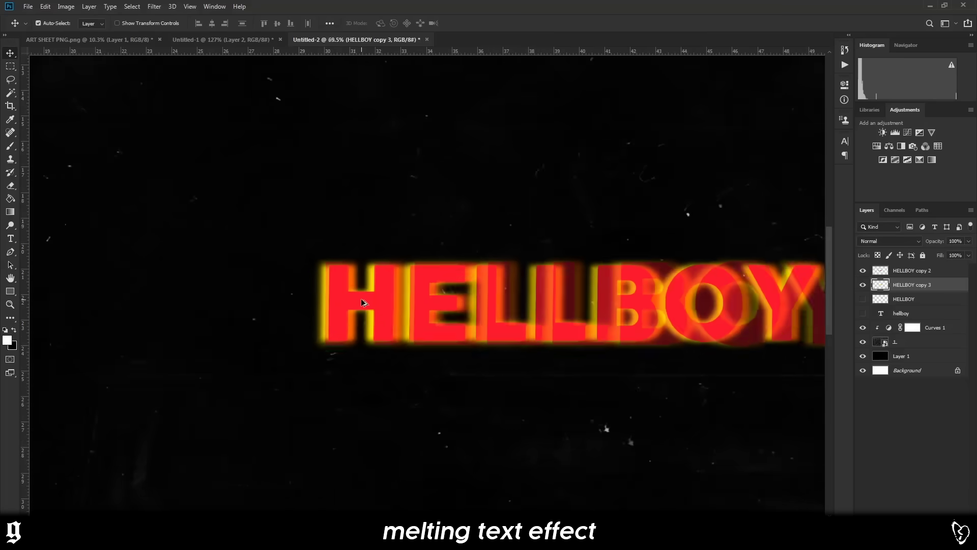
pyautogui.scroll(3, 356, 299)
pyautogui.scroll(-2, 287, 351)
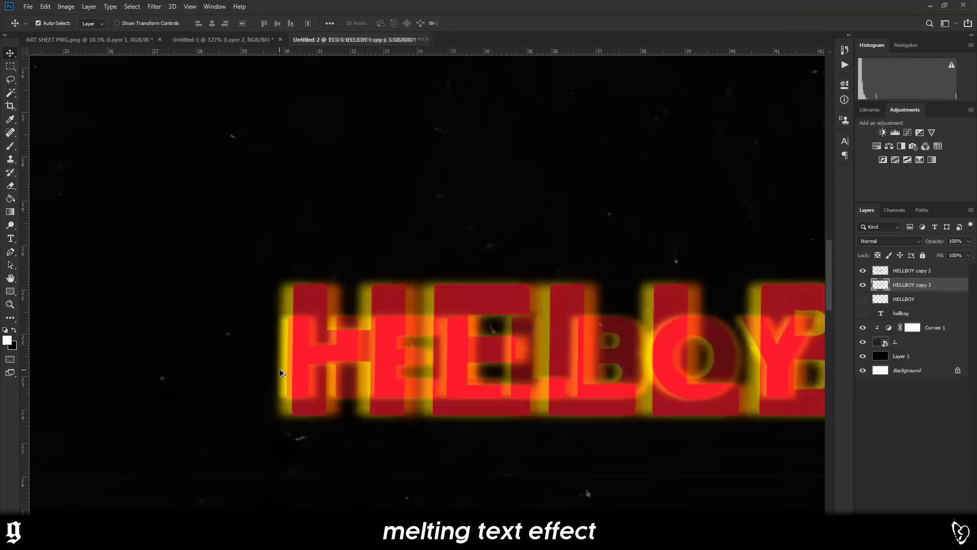
pyautogui.scroll(-5, 282, 373)
pyautogui.scroll(-1, 366, 353)
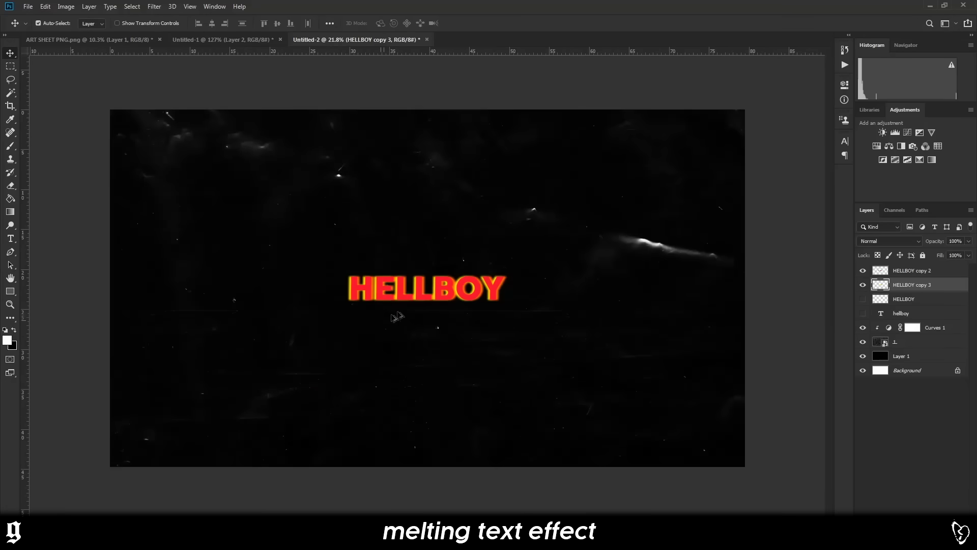
pyautogui.scroll(3, 397, 316)
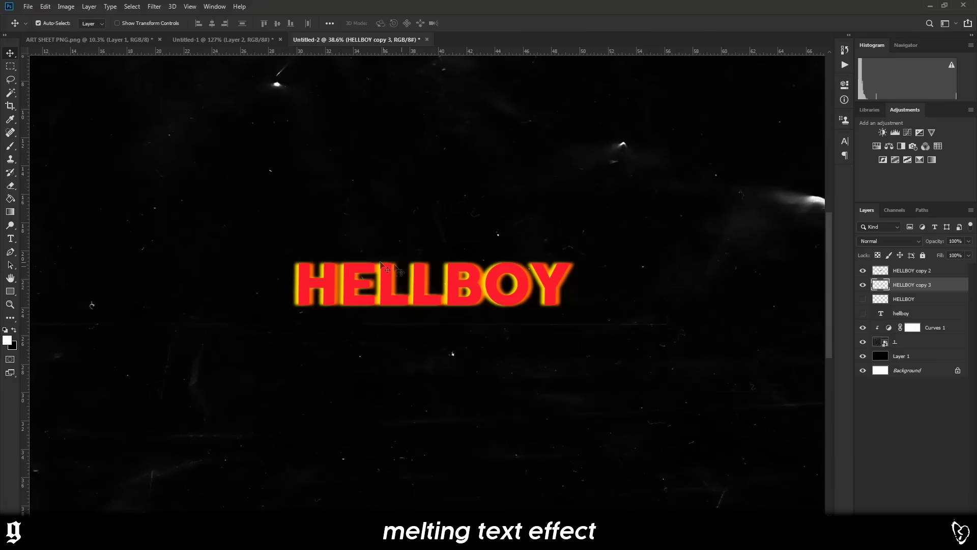
# - Select the red HELLBOY copy 2 layer
pyautogui.click(911, 272)
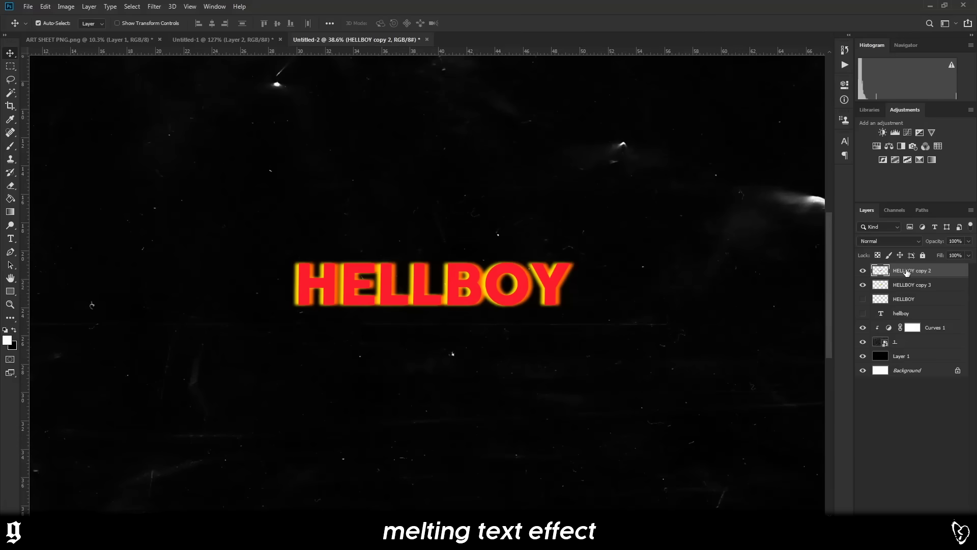
pyautogui.scroll(8, 305, 284)
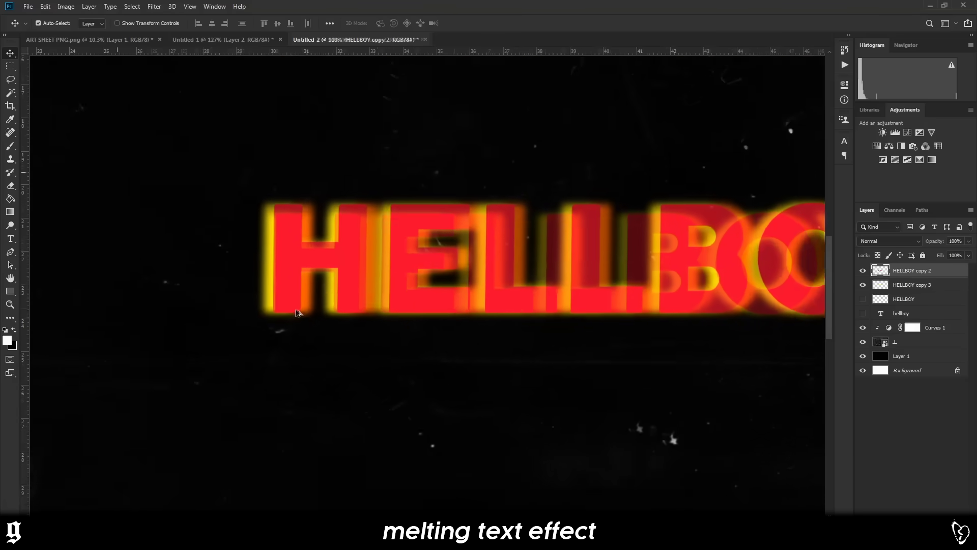
pyautogui.scroll(2, 305, 284)
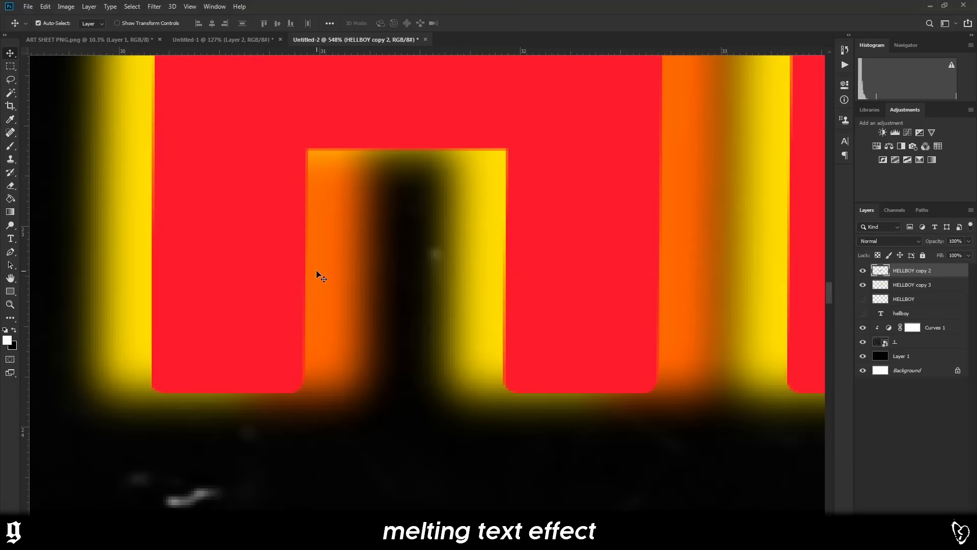
pyautogui.scroll(-6, 279, 265)
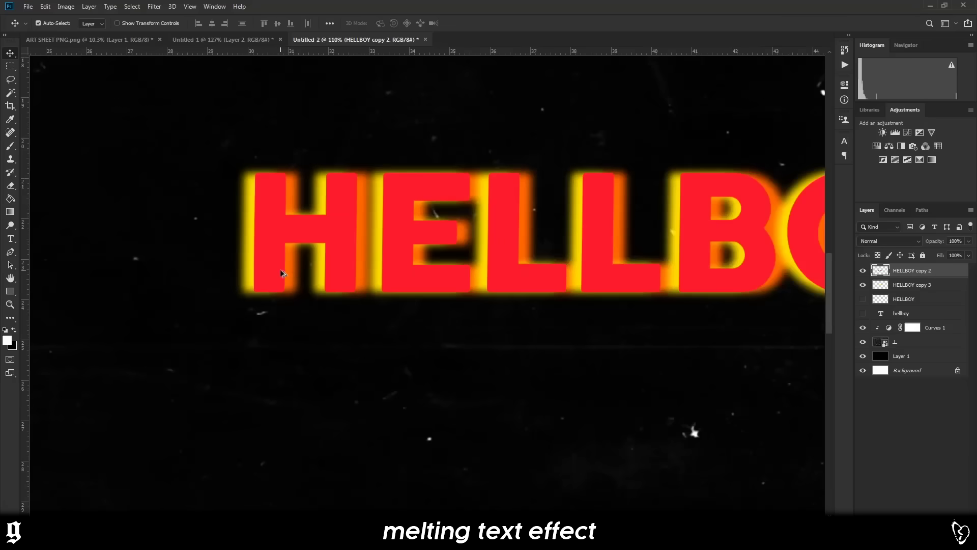
pyautogui.scroll(-3, 281, 274)
pyautogui.scroll(3, 287, 252)
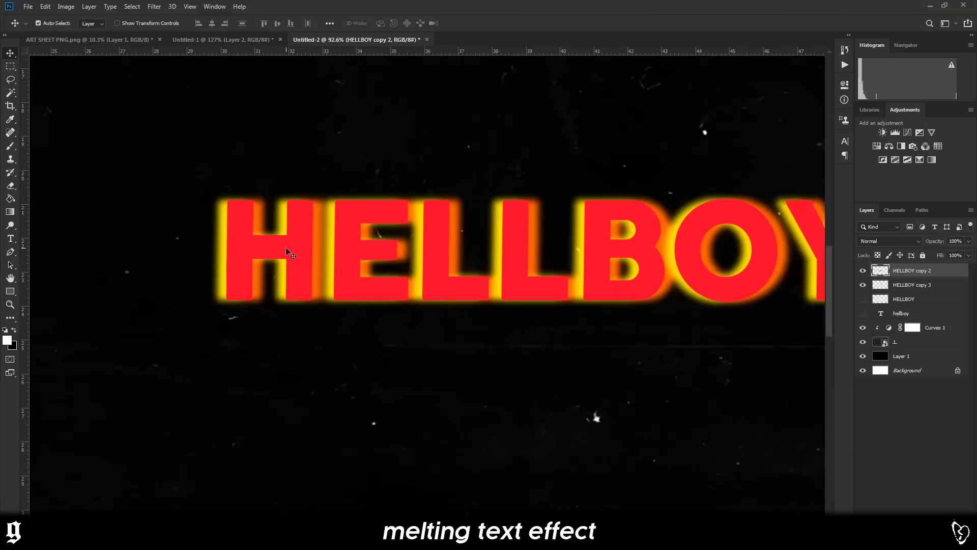
# - Enable Inner Glow on HELLBOY copy 2 with size 16, choke 4 and 77% opacity
pyautogui.rightClick(902, 259)
pyautogui.click(804, 113)
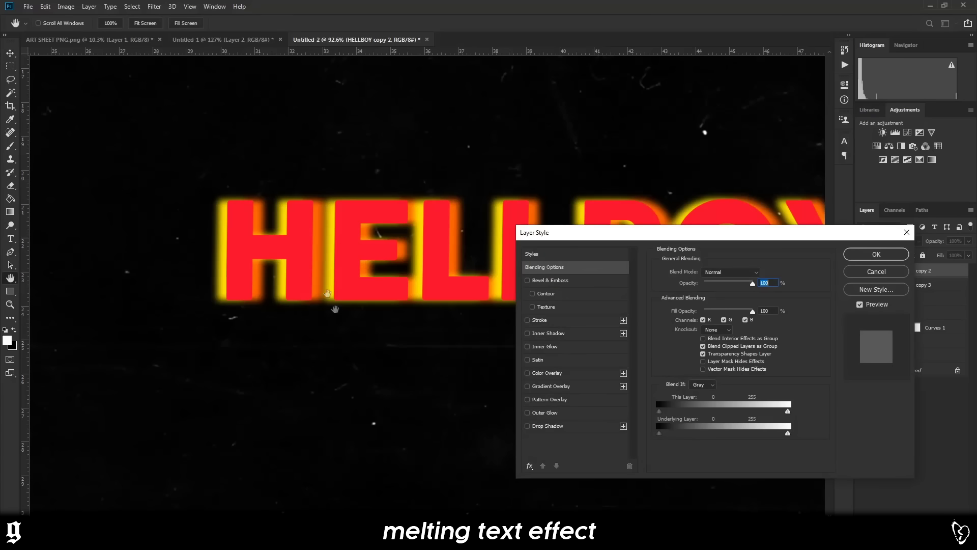
pyautogui.click(545, 348)
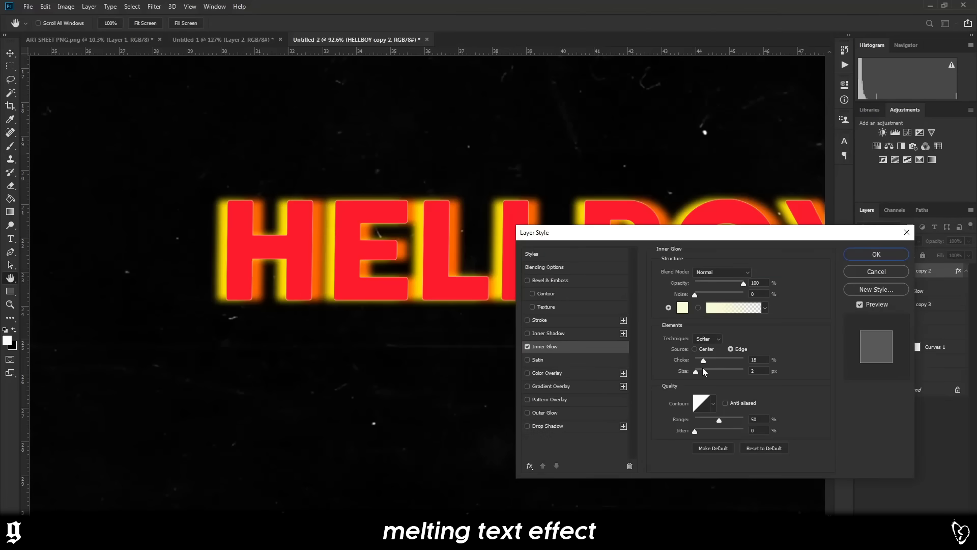
pyautogui.moveTo(702, 367); pyautogui.dragTo(702, 368)
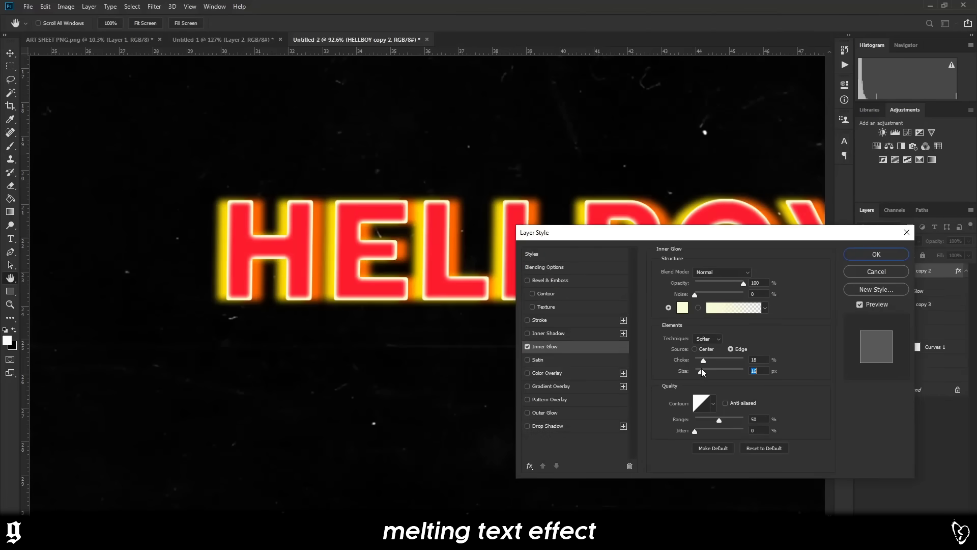
pyautogui.moveTo(701, 359); pyautogui.dragTo(698, 360)
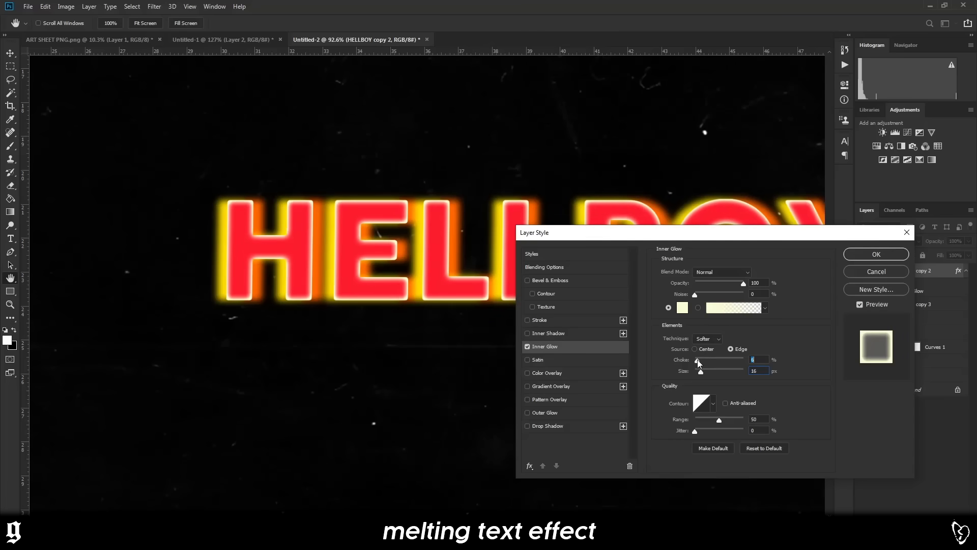
pyautogui.moveTo(661, 247); pyautogui.dragTo(549, 336)
pyautogui.click(622, 372)
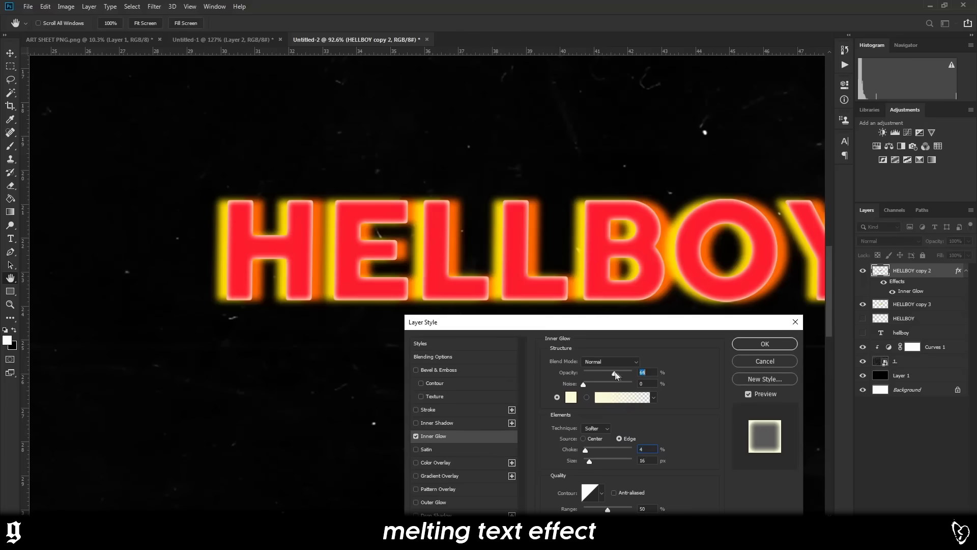
# - Set the inner glow colour to a warm light orange and apply the style
pyautogui.click(572, 397)
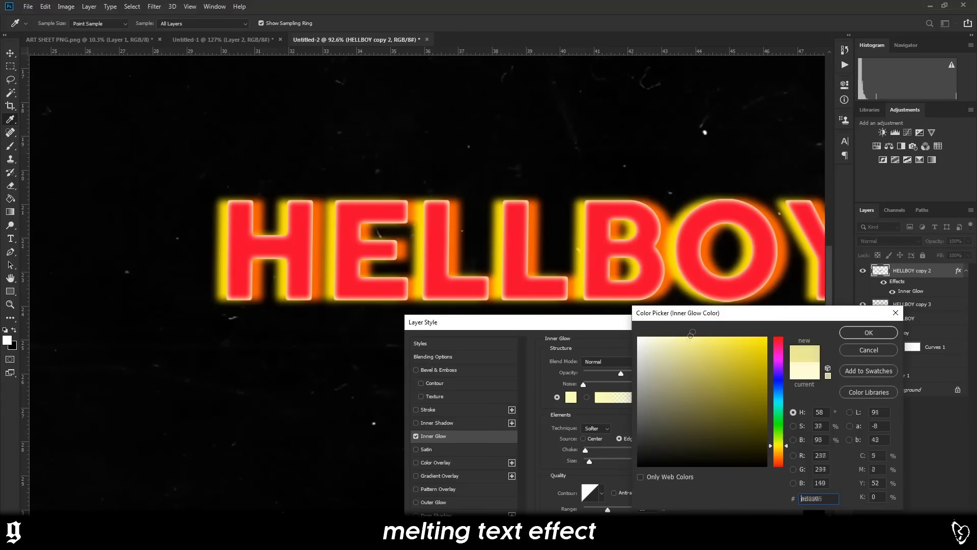
pyautogui.moveTo(677, 360)
pyautogui.mouseDown()
pyautogui.moveTo(703, 352)
pyautogui.moveTo(726, 320)
pyautogui.moveTo(727, 340)
pyautogui.moveTo(736, 324)
pyautogui.moveTo(728, 311)
pyautogui.mouseUp()
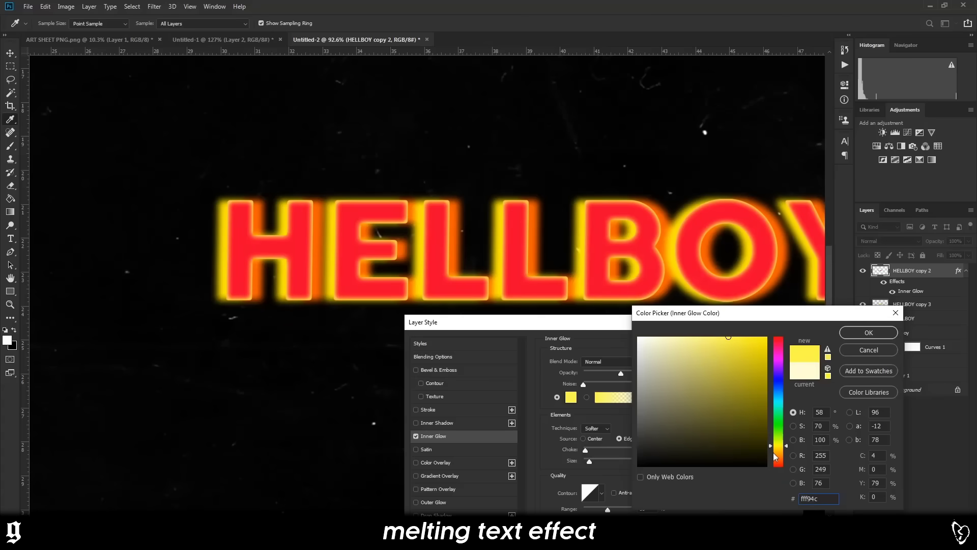
pyautogui.click(773, 453)
pyautogui.moveTo(778, 455); pyautogui.dragTo(779, 452)
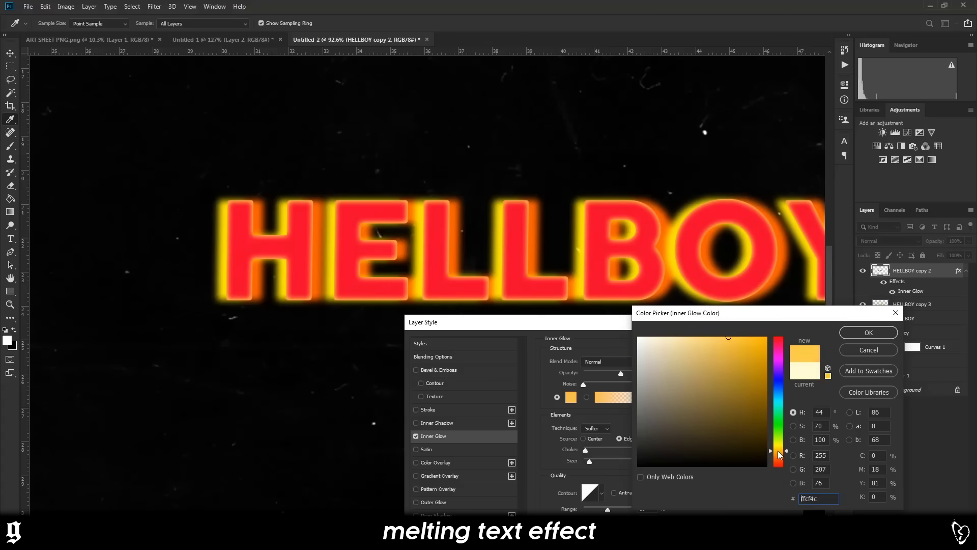
pyautogui.click(716, 336)
pyautogui.click(868, 333)
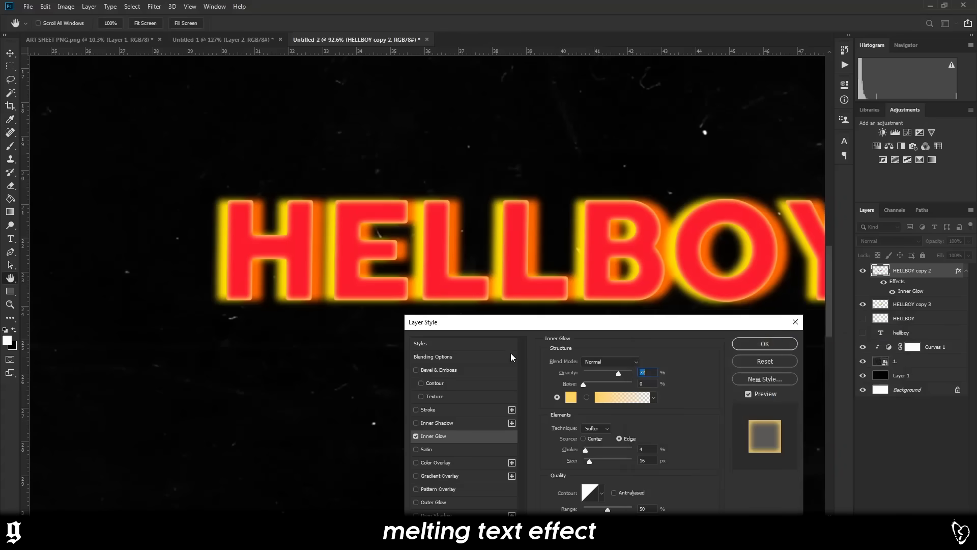
pyautogui.click(761, 343)
pyautogui.press('v')
pyautogui.scroll(-5, 481, 336)
pyautogui.scroll(2, 459, 331)
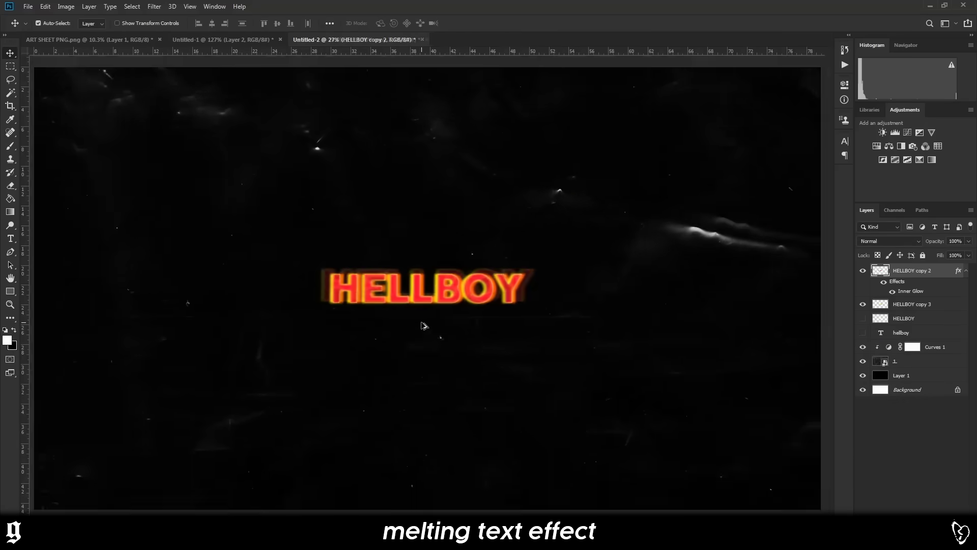
pyautogui.scroll(2, 428, 279)
pyautogui.scroll(-2, 427, 279)
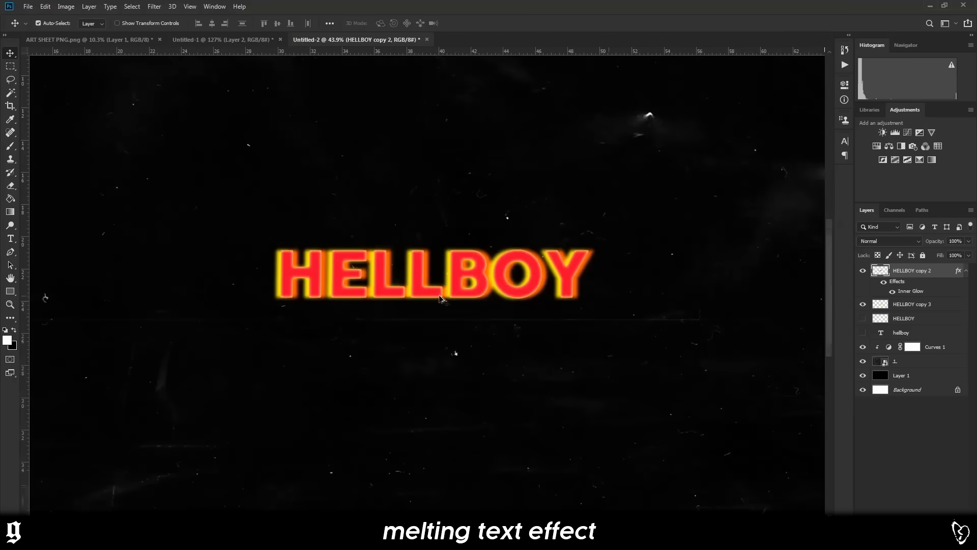
# - Duplicate the two glow layers, merge the copies into HELLBOY copy 5, and hide copies 2 and 3
pyautogui.click(910, 309)
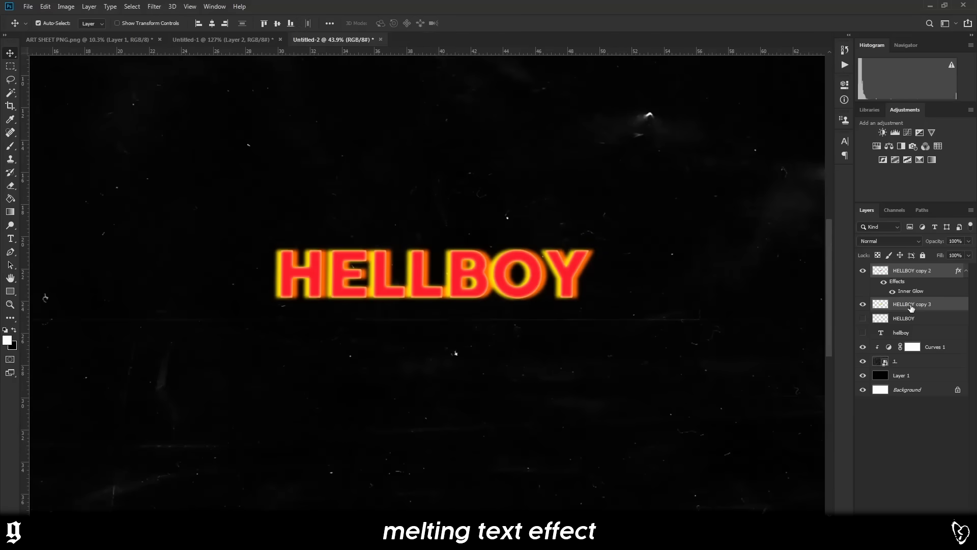
pyautogui.hotkey('ctrl', 'j')
pyautogui.rightClick(912, 306)
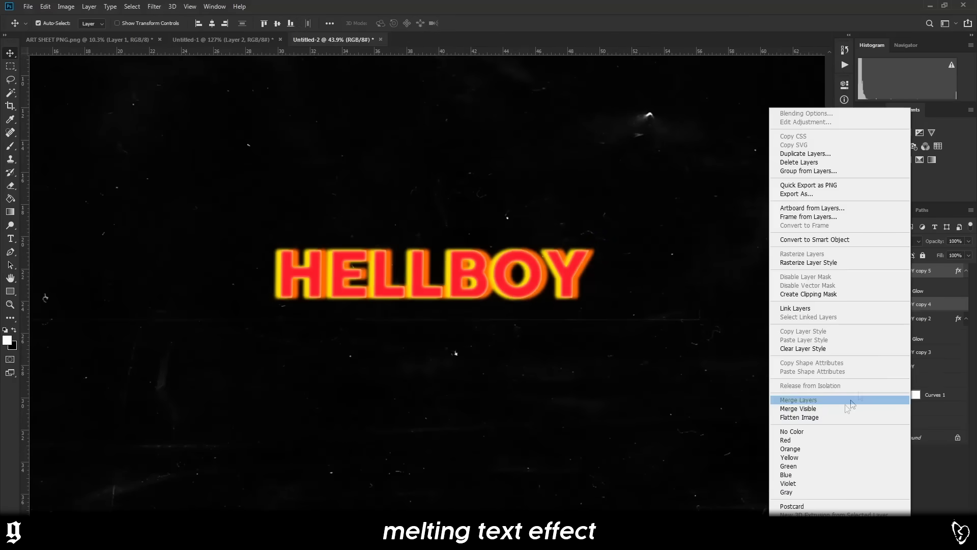
pyautogui.click(818, 401)
pyautogui.click(862, 318)
pyautogui.click(863, 285)
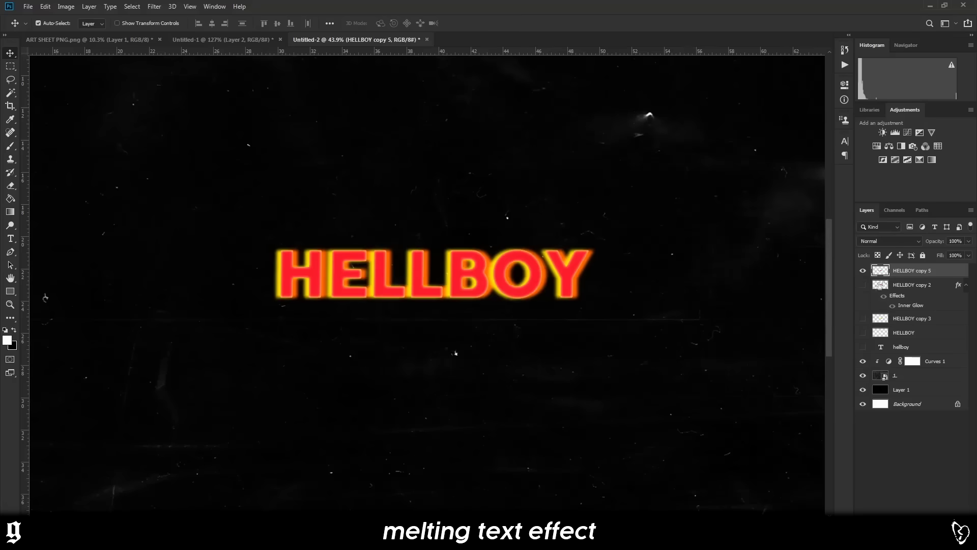
# - Zoom out over the HELLBOY canvas and switch to the ART SHEET PNG.png document
pyautogui.hotkey('ctrl', '-')
pyautogui.moveTo(382, 268); pyautogui.dragTo(382, 301)
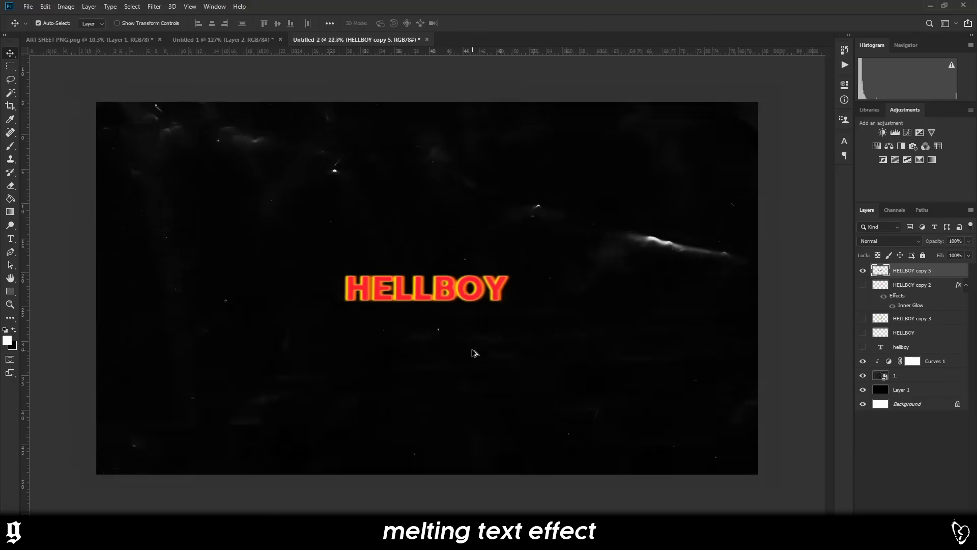
pyautogui.scroll(3, 422, 330)
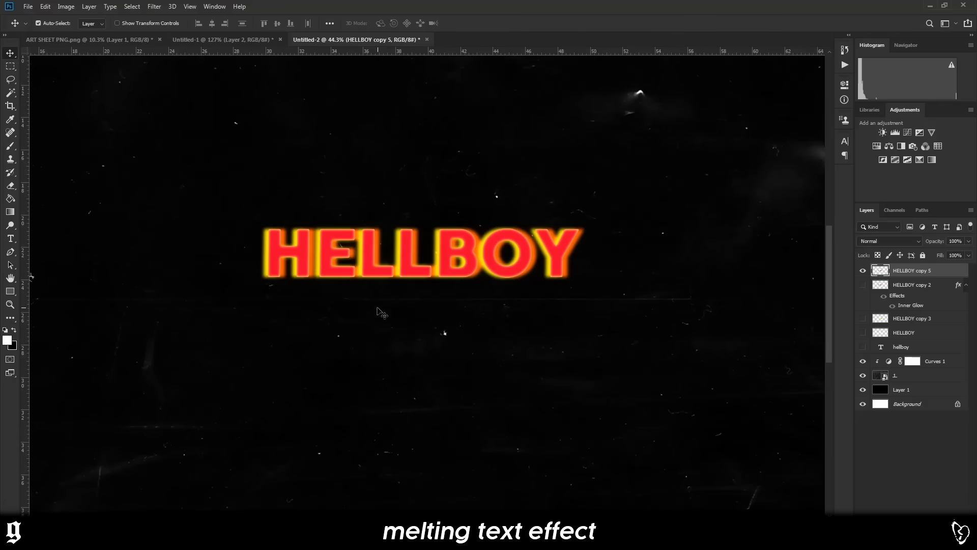
pyautogui.scroll(-1, 402, 305)
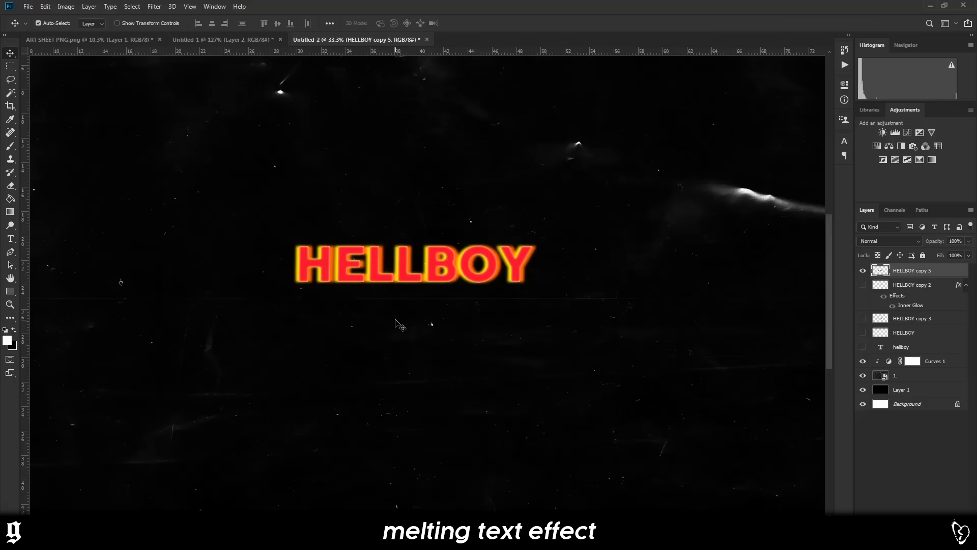
pyautogui.hotkey('ctrl', 'Tab')
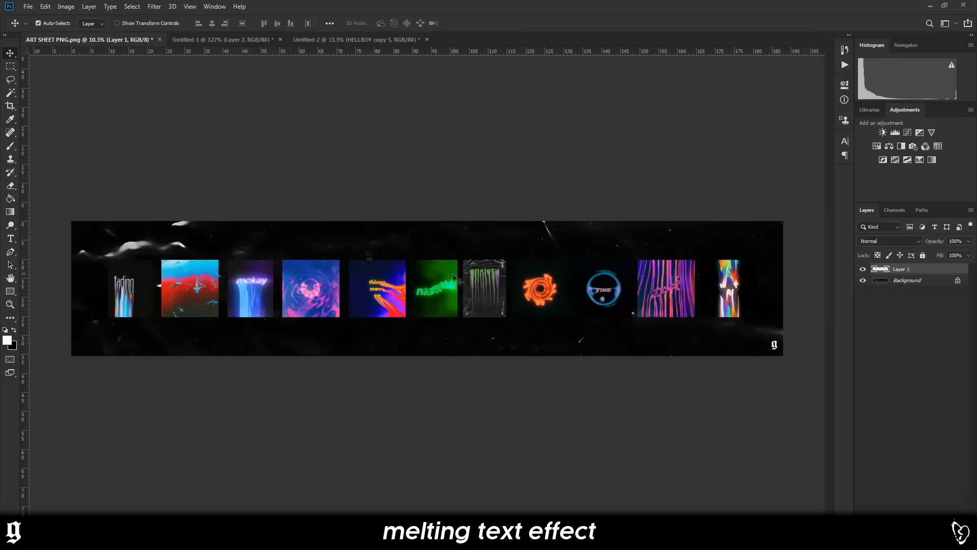
# - Zoom and pan across the ART SHEET artwork thumbnails
pyautogui.scroll(2, 352, 273)
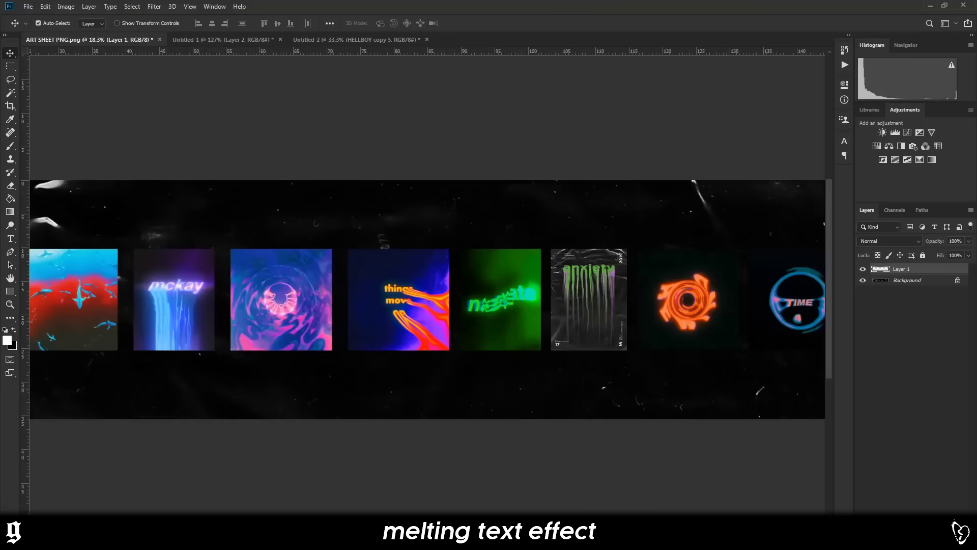
pyautogui.hscroll(4, 428, 299)
pyautogui.hscroll(-6, 427, 300)
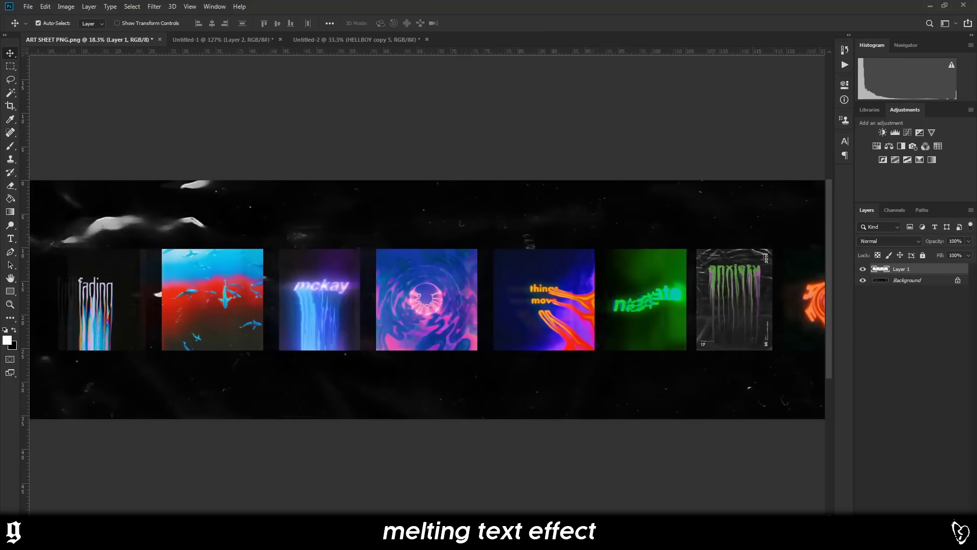
pyautogui.hscroll(-3, 428, 300)
# - Return to the Untitled-2 HELLBOY document and zoom in on the lettering
pyautogui.click(341, 42)
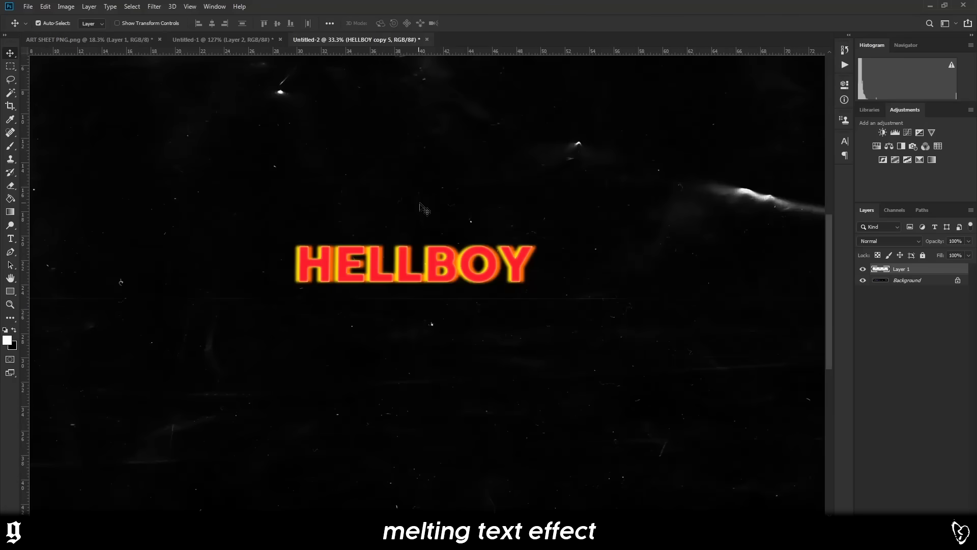
pyautogui.scroll(-2, 368, 258)
pyautogui.scroll(2, 407, 292)
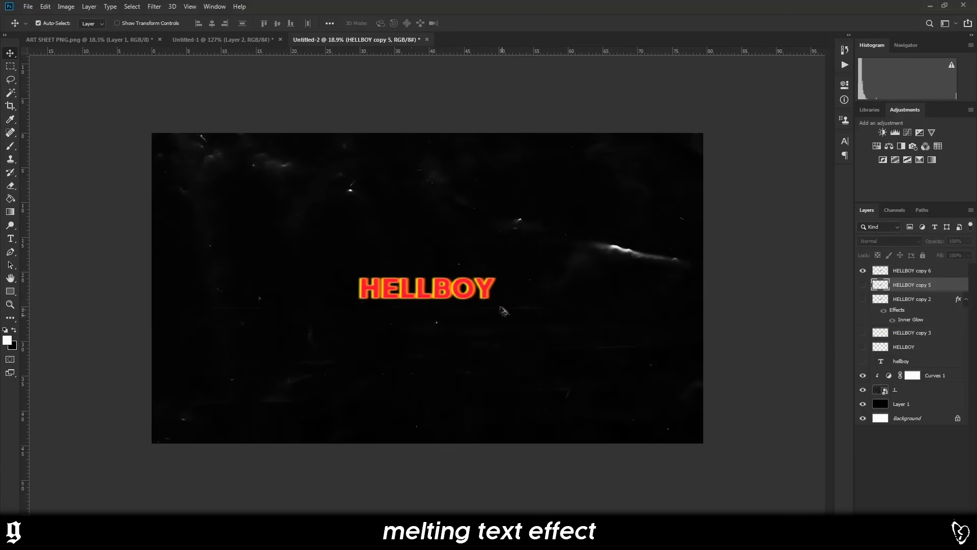
pyautogui.scroll(1, 428, 294)
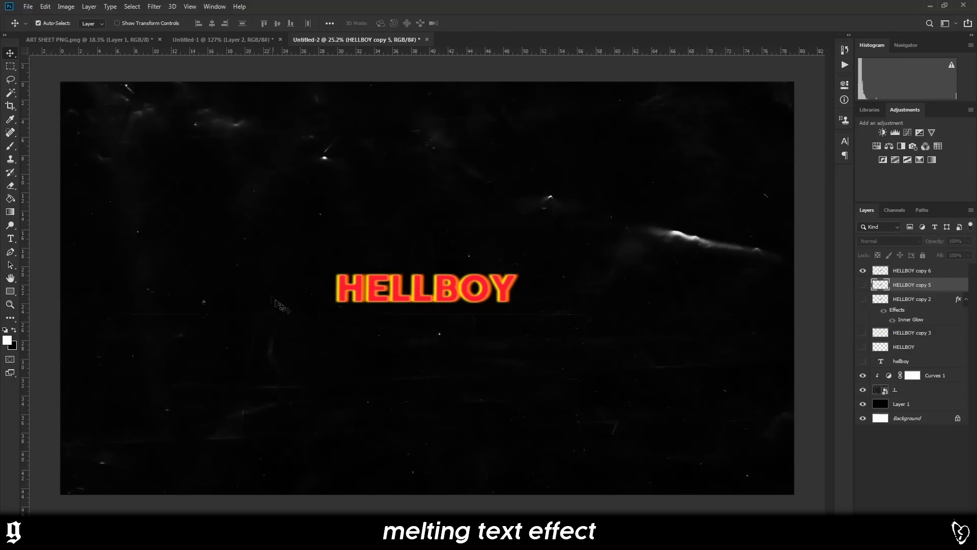
# - Select HELLBOY copy 6 and open Liquify with the warp brush enlarged to size 900
pyautogui.click(911, 271)
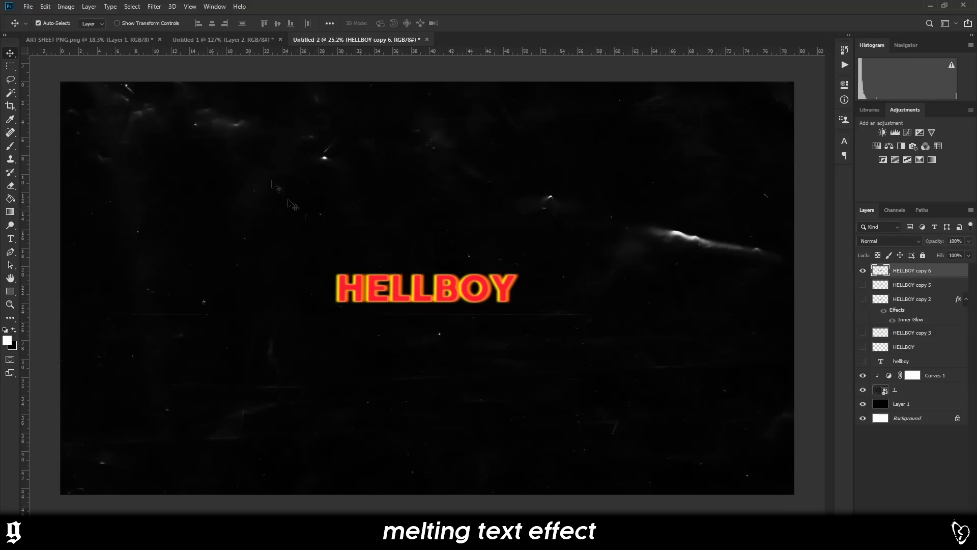
pyautogui.click(154, 6)
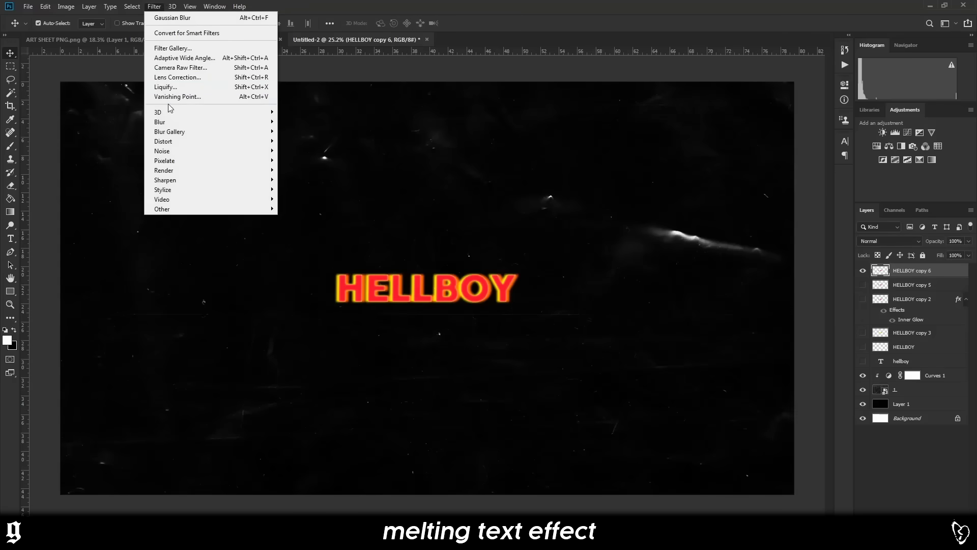
pyautogui.click(165, 87)
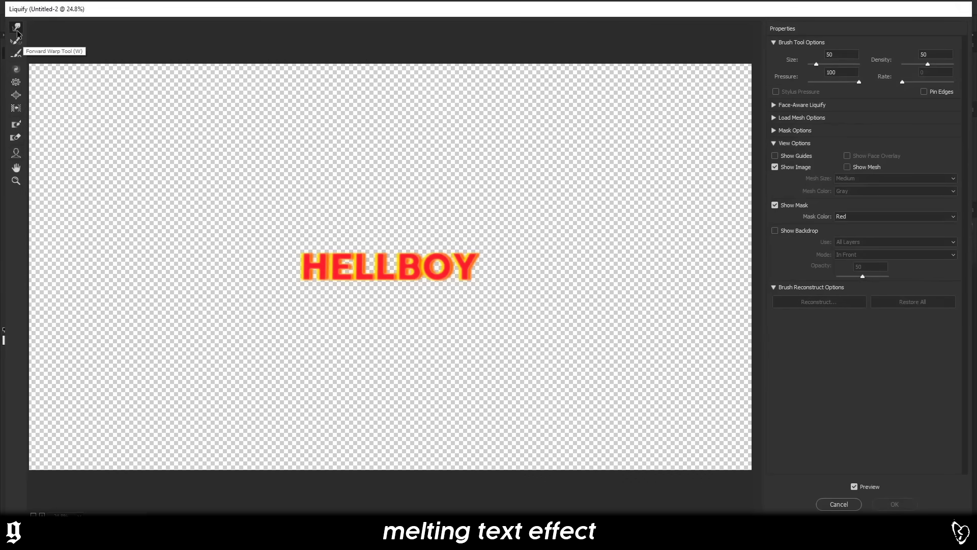
pyautogui.scroll(1, 347, 293)
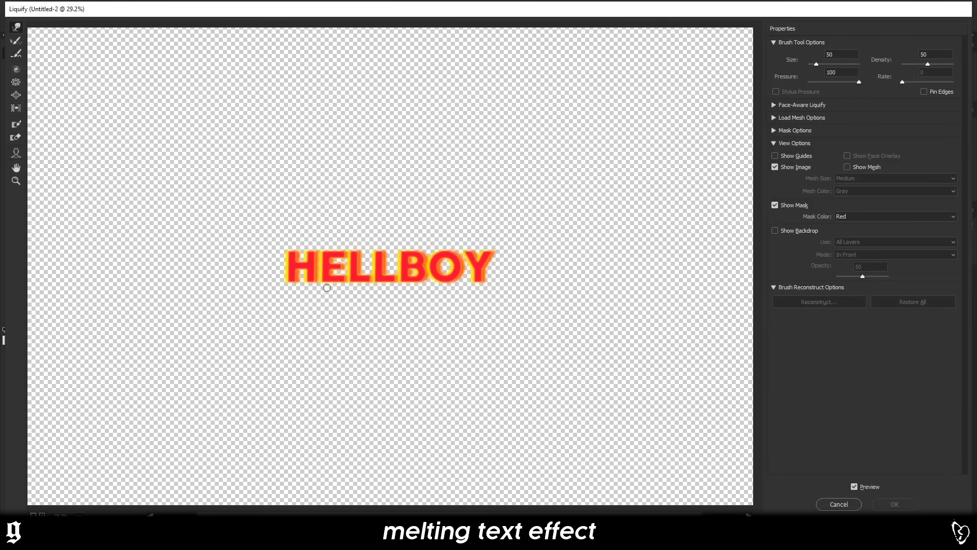
pyautogui.press(']')
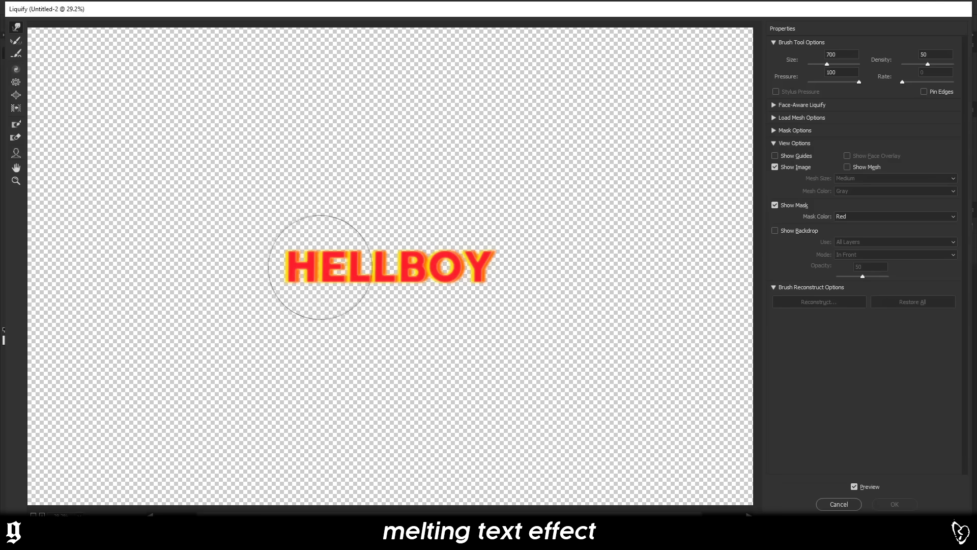
pyautogui.press('[')
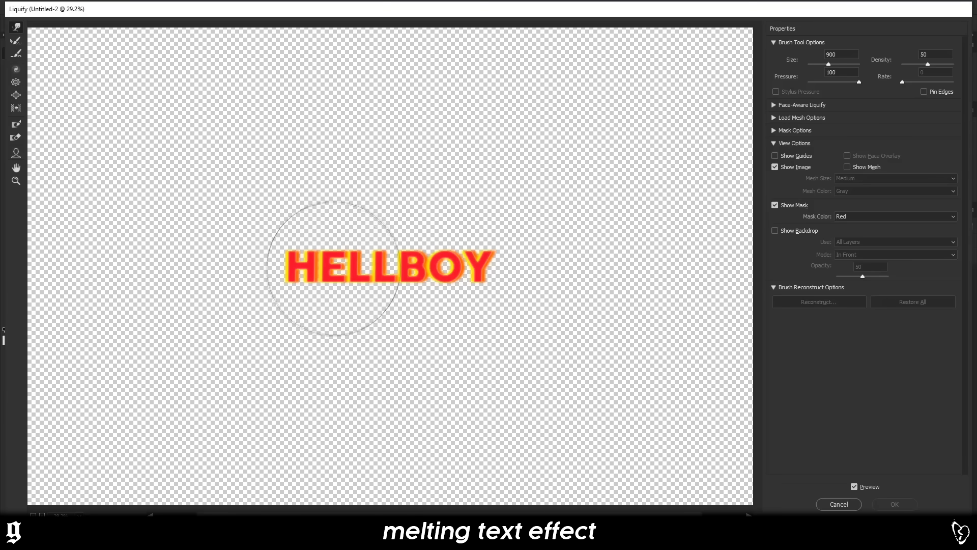
# - Try a few trial warps on the HELL letters, lowering brush pressure, and undo each
pyautogui.moveTo(346, 278); pyautogui.dragTo(346, 293)
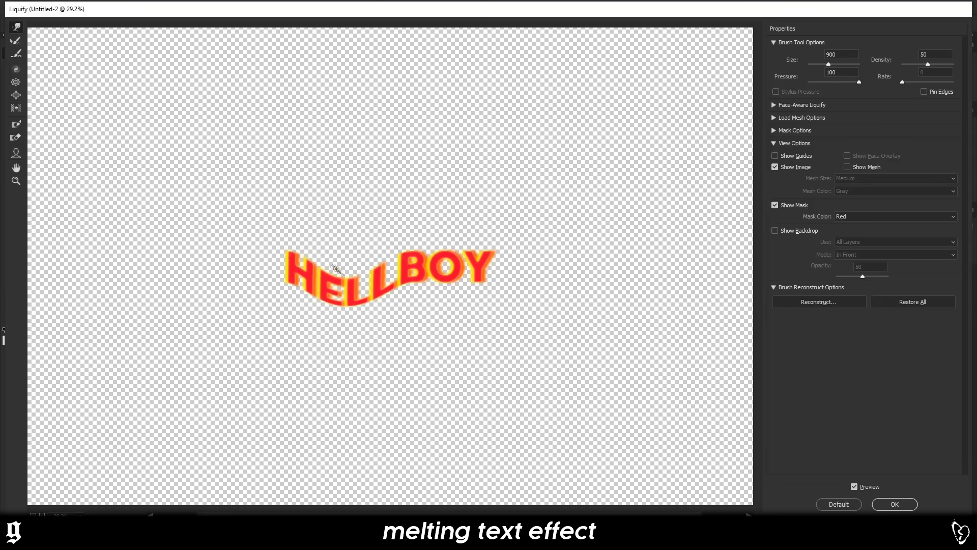
pyautogui.hotkey('ctrl', 'z')
pyautogui.hotkey('ctrl', 'shift', 'z')
pyautogui.hotkey('ctrl', 'z')
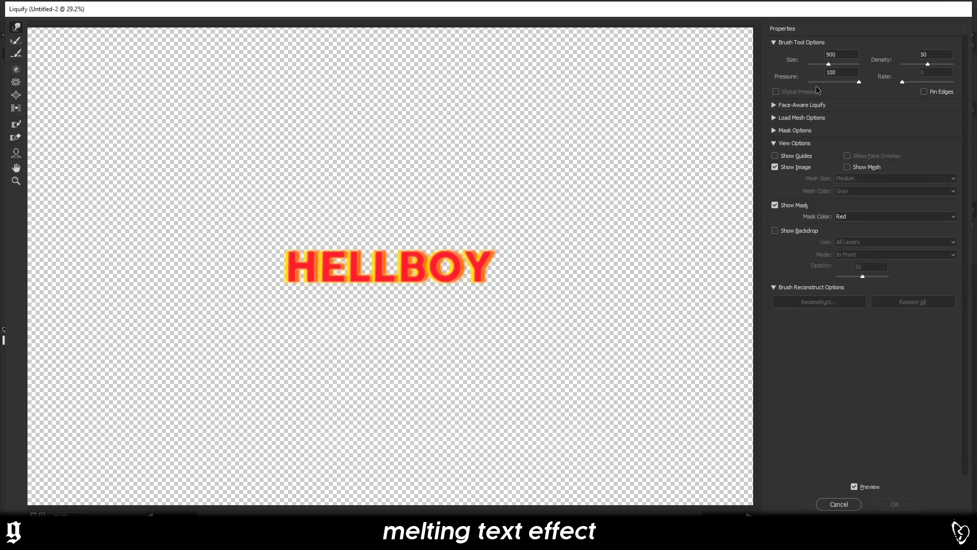
pyautogui.moveTo(826, 86); pyautogui.dragTo(825, 86)
pyautogui.moveTo(284, 305); pyautogui.dragTo(319, 283)
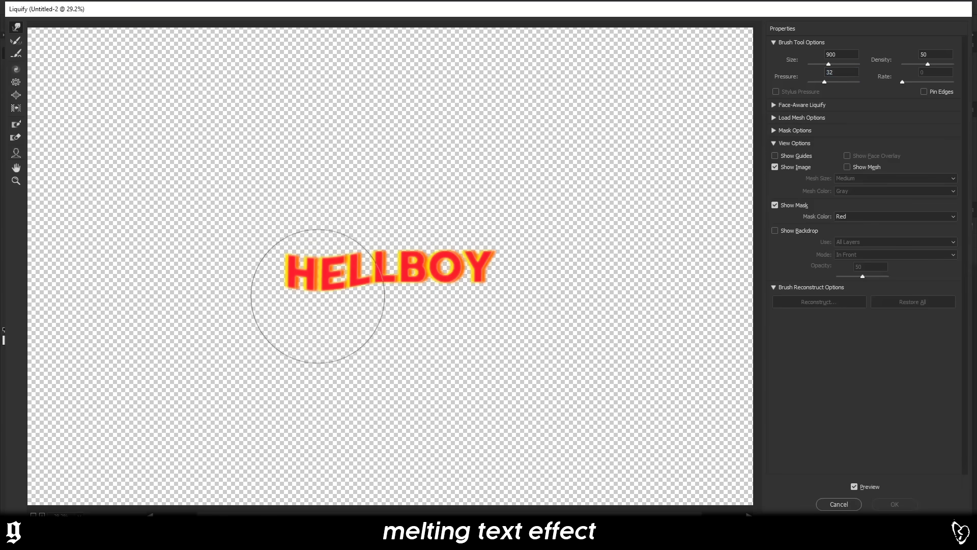
pyautogui.hotkey('ctrl', 'alt', 'z')
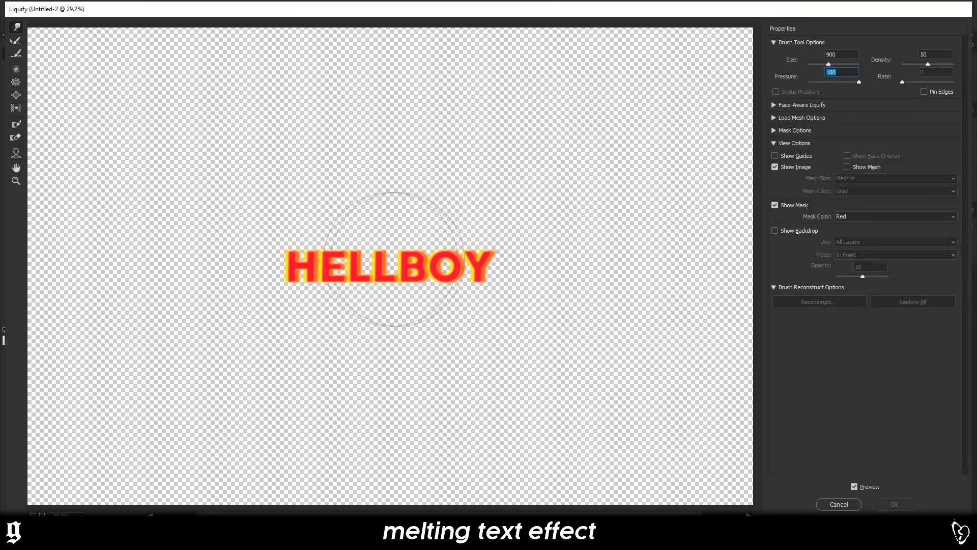
# - Try and undo warps on HELL, HELLBOY and OY, then shrink the brush to 250
pyautogui.moveTo(360, 261); pyautogui.dragTo(341, 334)
pyautogui.hotkey('ctrl', 'alt', 'z')
pyautogui.moveTo(488, 274)
pyautogui.mouseDown()
pyautogui.moveTo(262, 277)
pyautogui.moveTo(366, 371)
pyautogui.mouseUp()
pyautogui.hotkey('ctrl', 'alt', 'z')
pyautogui.moveTo(357, 318); pyautogui.dragTo(519, 305)
pyautogui.hotkey('ctrl', 'alt', 'z')
pyautogui.hotkey('ctrl', 'alt', 'z')
pyautogui.press('[')
pyautogui.press('[')
pyautogui.press('[')
pyautogui.press('[')
pyautogui.press('[')
pyautogui.press('[')
pyautogui.press('[')
pyautogui.press('[')
pyautogui.press('[')
pyautogui.press('[')
pyautogui.press('[')
pyautogui.press('[')
pyautogui.press('[')
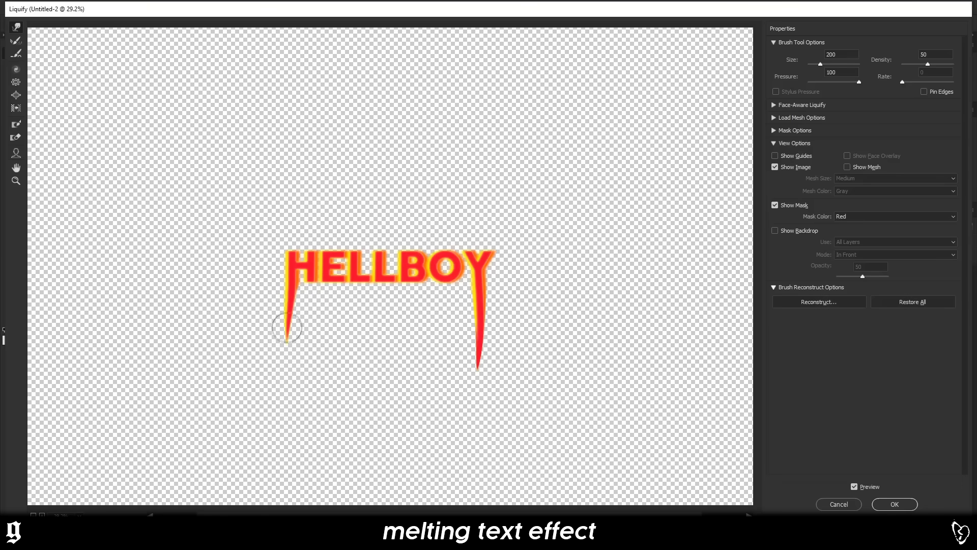
# - Shape drips under the H, Y and second L, spike the Y arm, and stretch letters upward
pyautogui.moveTo(290, 299)
pyautogui.mouseDown()
pyautogui.moveTo(275, 339)
pyautogui.moveTo(222, 373)
pyautogui.mouseUp()
pyautogui.press(']')
pyautogui.moveTo(477, 340); pyautogui.dragTo(515, 368)
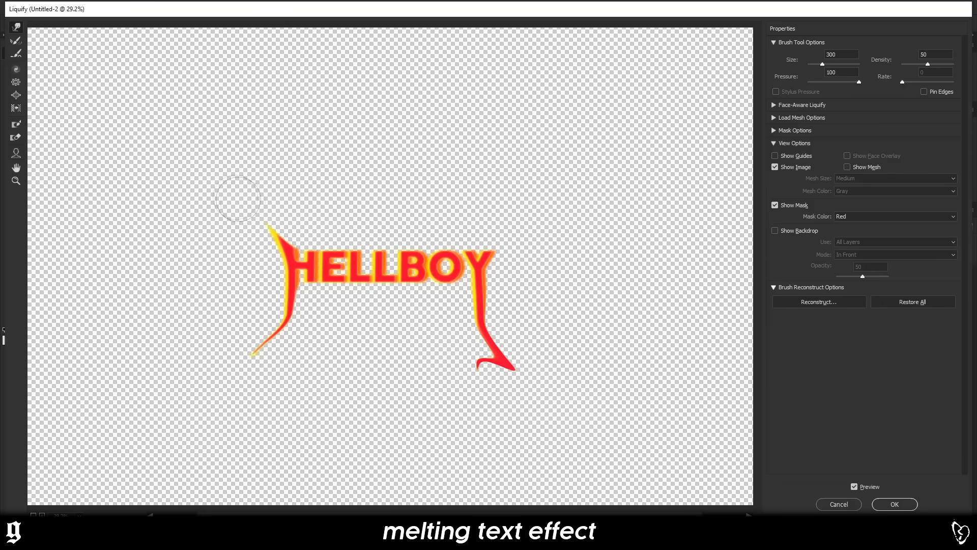
pyautogui.moveTo(494, 257); pyautogui.dragTo(544, 192)
pyautogui.moveTo(381, 270); pyautogui.dragTo(380, 301)
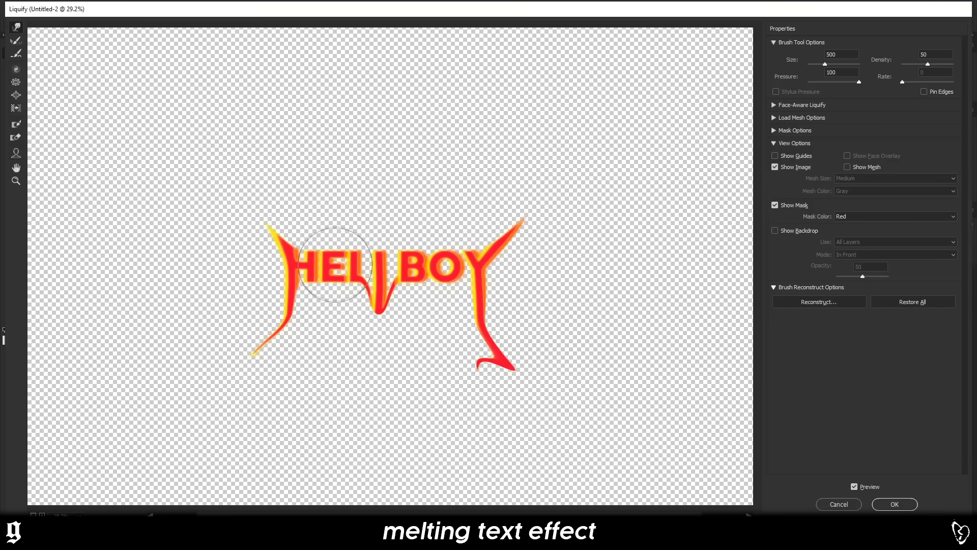
pyautogui.moveTo(335, 264); pyautogui.dragTo(337, 240)
pyautogui.moveTo(430, 286); pyautogui.dragTo(432, 244)
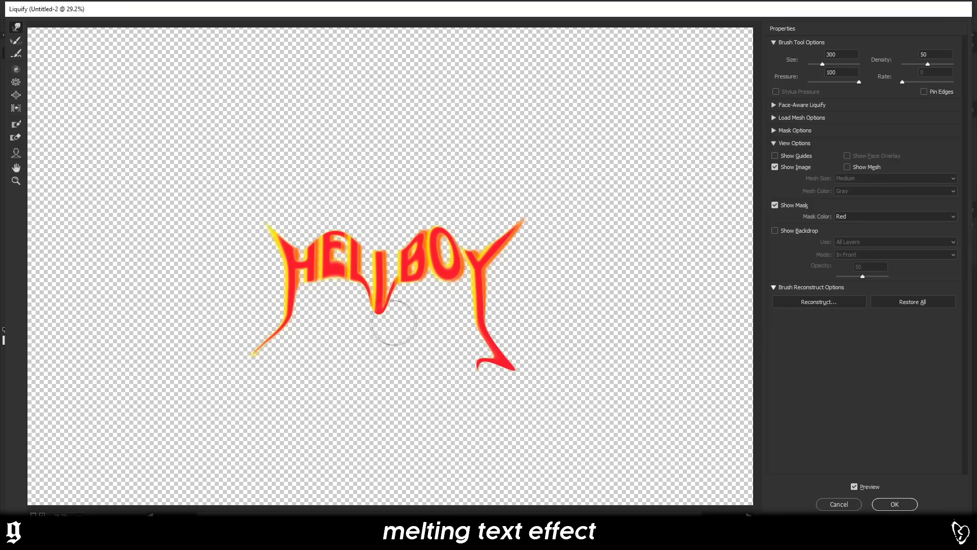
# - Pull drips from the bottoms of B, O, H and E, and drag the Y stem into a long drip
pyautogui.moveTo(425, 287); pyautogui.dragTo(433, 369)
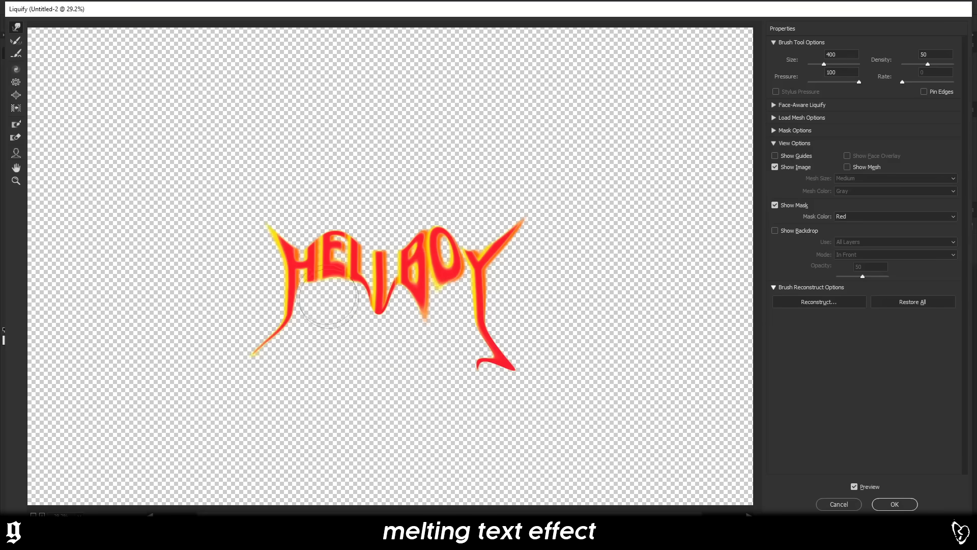
pyautogui.moveTo(327, 297); pyautogui.dragTo(318, 379)
pyautogui.moveTo(277, 302)
pyautogui.mouseDown()
pyautogui.moveTo(367, 323)
pyautogui.moveTo(367, 310)
pyautogui.mouseUp()
pyautogui.hotkey('ctrl', 'alt', 'z')
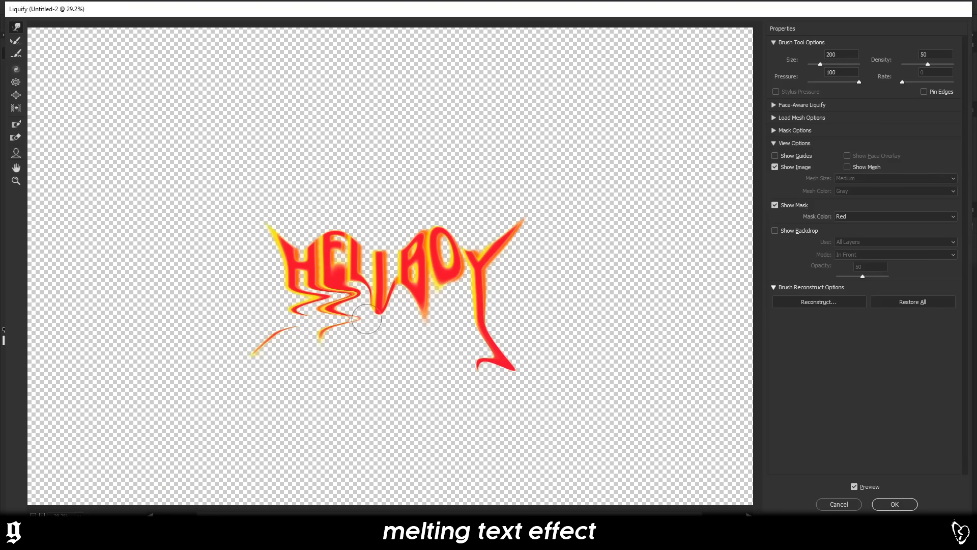
pyautogui.moveTo(493, 289)
pyautogui.mouseDown()
pyautogui.moveTo(397, 308)
pyautogui.moveTo(611, 313)
pyautogui.mouseUp()
pyautogui.press('Return')
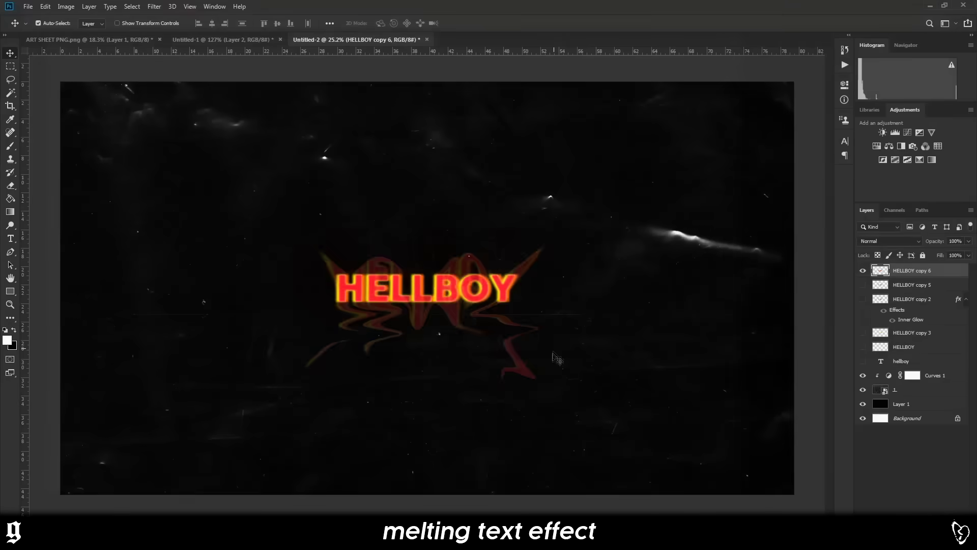
pyautogui.scroll(-2, 479, 365)
pyautogui.scroll(2, 478, 365)
pyautogui.hotkey('ctrl', 'z')
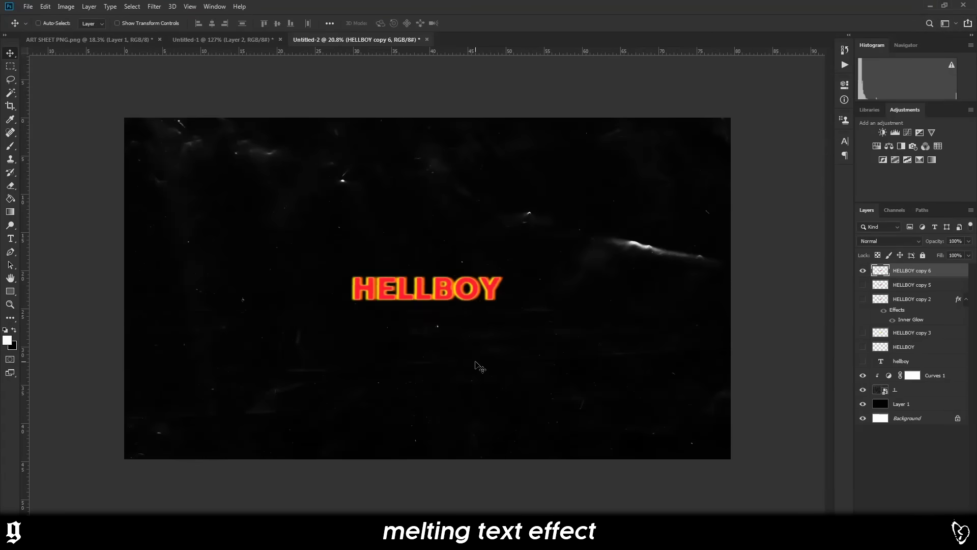
pyautogui.click(154, 7)
pyautogui.click(168, 86)
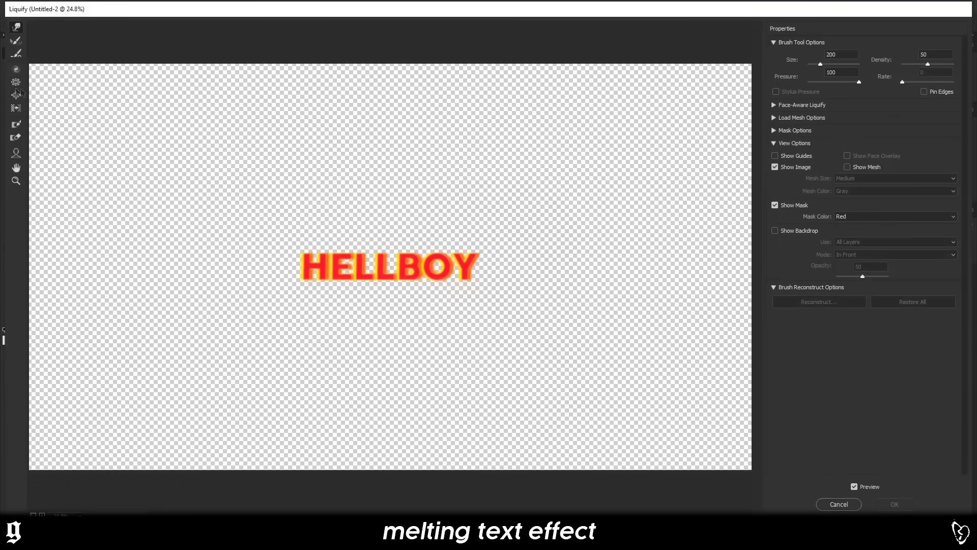
pyautogui.press(']')
pyautogui.press(']')
pyautogui.press(']')
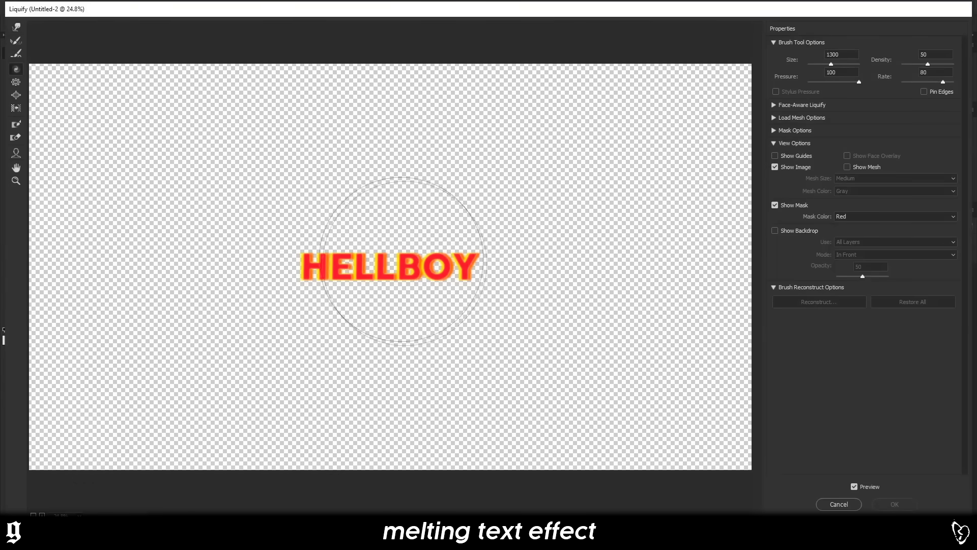
pyautogui.press(']')
pyautogui.press(']')
pyautogui.press(']')
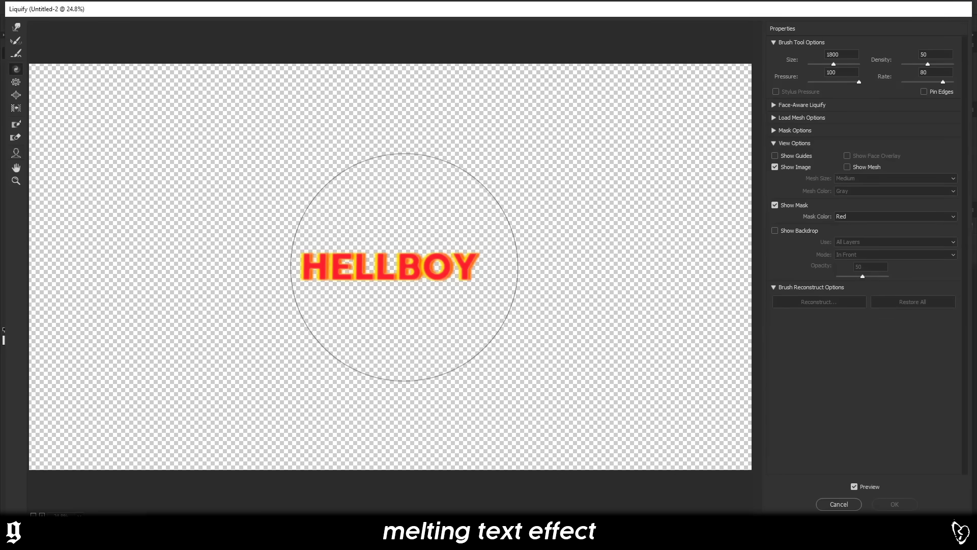
pyautogui.moveTo(405, 268)
pyautogui.mouseDown()
pyautogui.moveTo(362, 252)
pyautogui.moveTo(419, 271)
pyautogui.mouseUp()
pyautogui.hotkey('ctrl', 'z')
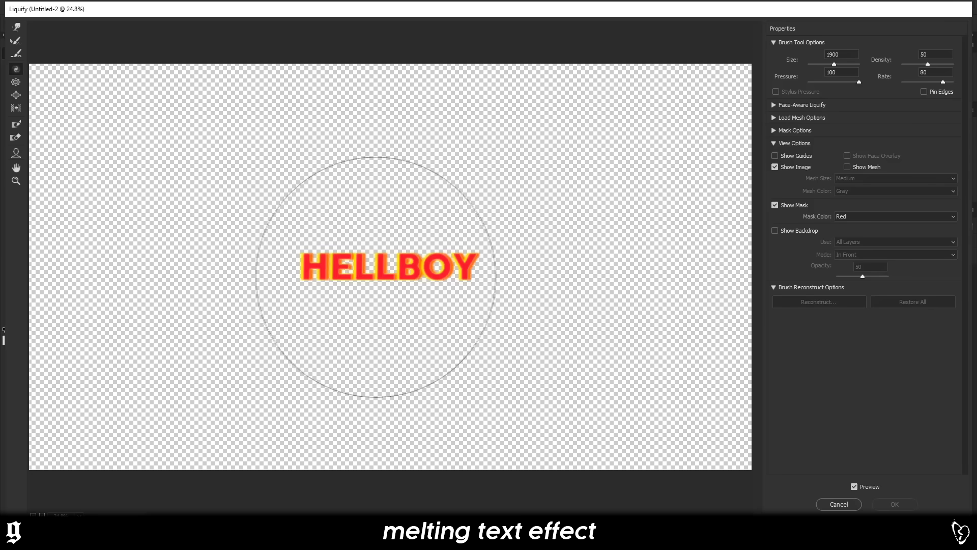
pyautogui.moveTo(373, 271)
pyautogui.mouseDown()
pyautogui.moveTo(349, 261)
pyautogui.moveTo(370, 168)
pyautogui.moveTo(328, 162)
pyautogui.moveTo(337, 181)
pyautogui.mouseUp()
pyautogui.hotkey('ctrl', 'z')
pyautogui.moveTo(402, 262)
pyautogui.mouseDown()
pyautogui.moveTo(360, 284)
pyautogui.moveTo(354, 197)
pyautogui.moveTo(312, 166)
pyautogui.moveTo(324, 193)
pyautogui.moveTo(367, 166)
pyautogui.moveTo(440, 220)
pyautogui.mouseUp()
pyautogui.hotkey('ctrl', 'alt', 'z')
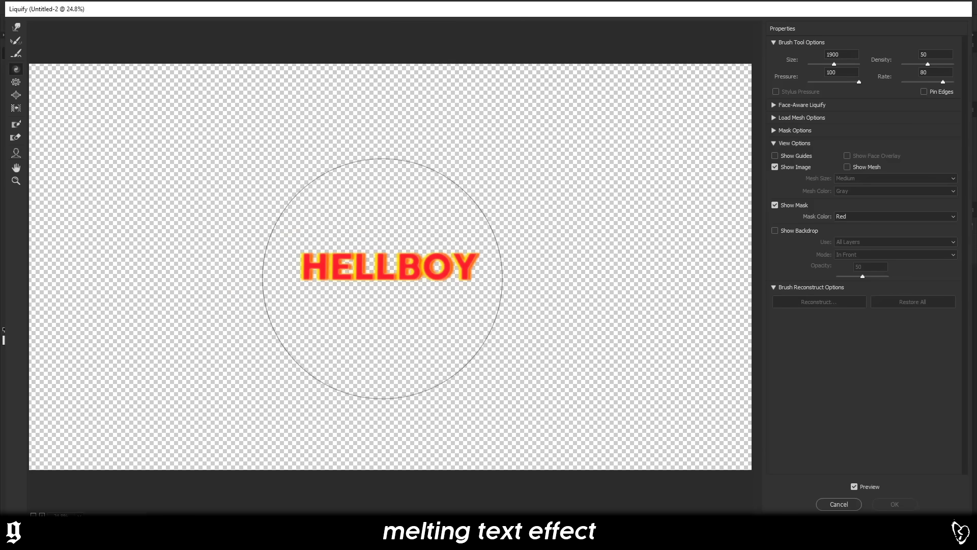
pyautogui.moveTo(382, 299)
pyautogui.mouseDown()
pyautogui.moveTo(418, 222)
pyautogui.moveTo(375, 257)
pyautogui.moveTo(410, 334)
pyautogui.mouseUp()
pyautogui.hotkey('ctrl', 'alt')
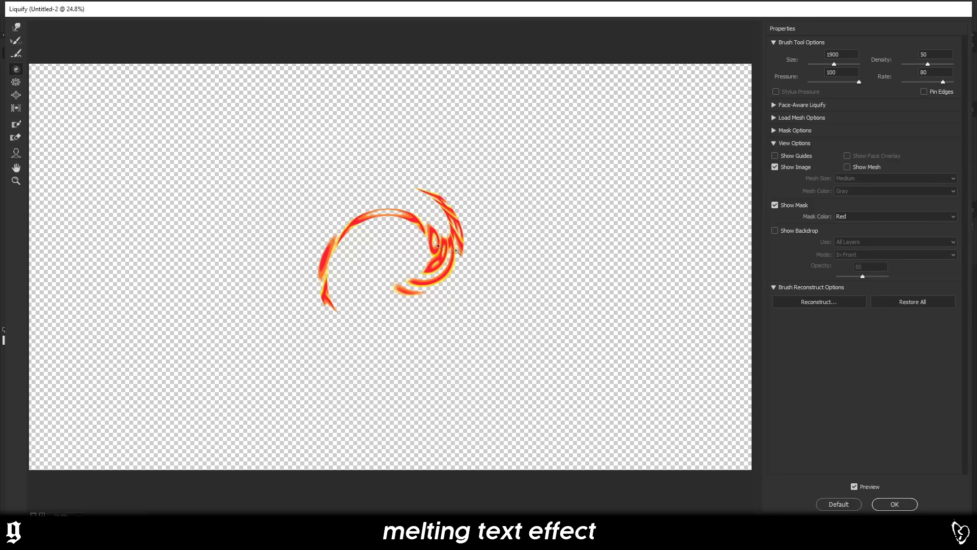
pyautogui.hotkey('ctrl', 'z')
pyautogui.moveTo(420, 295)
pyautogui.mouseDown()
pyautogui.moveTo(419, 274)
pyautogui.moveTo(384, 347)
pyautogui.moveTo(386, 242)
pyautogui.moveTo(346, 184)
pyautogui.moveTo(338, 153)
pyautogui.mouseUp()
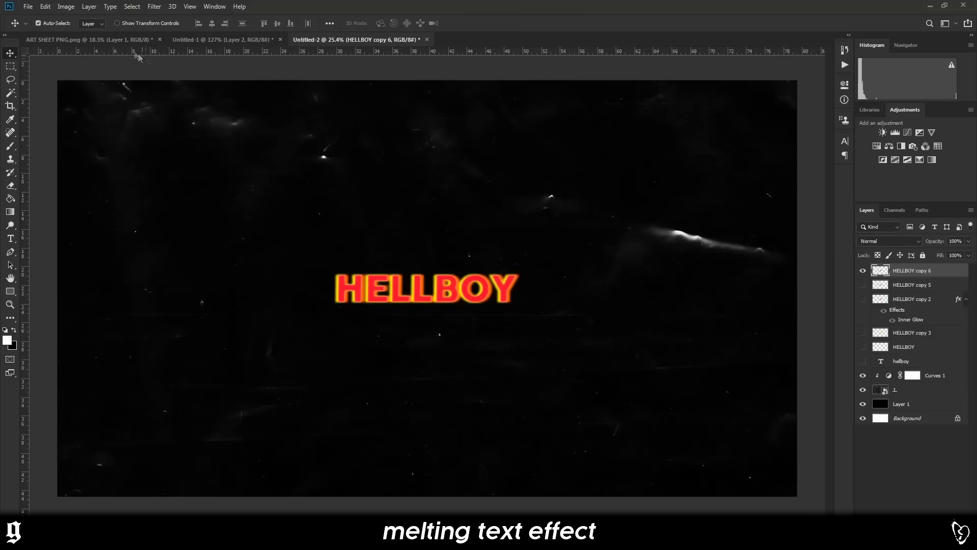
# - Zoom and pan onto the 'things move' artwork in ART SHEET PNG, then go back to HELLBOY
pyautogui.hotkey('ctrl', 'Tab')
pyautogui.scroll(3, 359, 392)
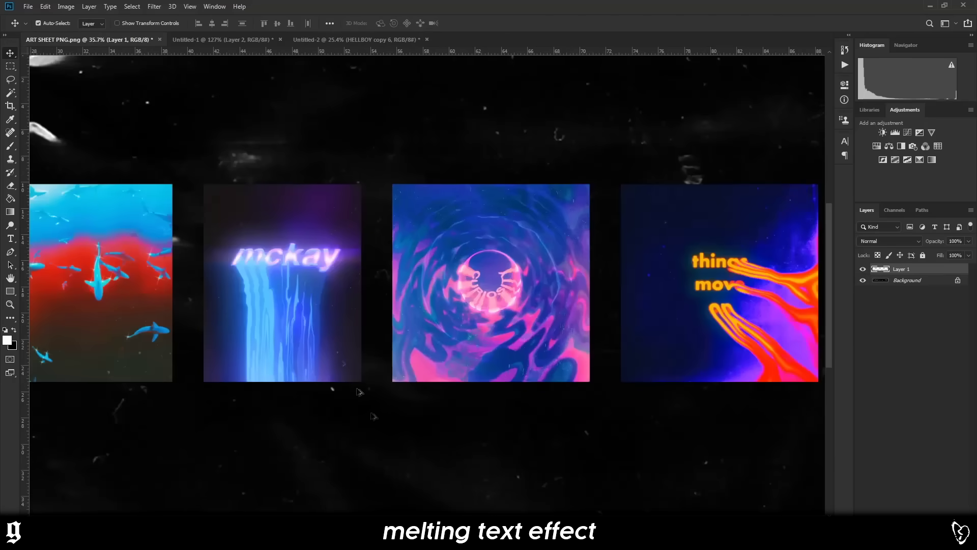
pyautogui.hscroll(10, 438, 285)
pyautogui.scroll(5, 433, 290)
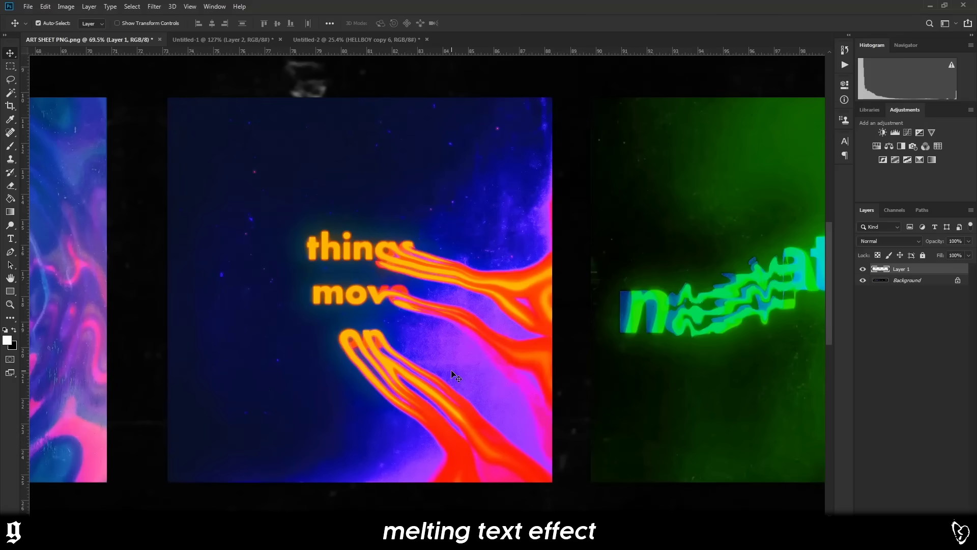
pyautogui.click(294, 39)
# - Warp HELLBOY in Liquify into an S-curve with streaky, wavy shapes and apply it
pyautogui.click(154, 7)
pyautogui.click(176, 88)
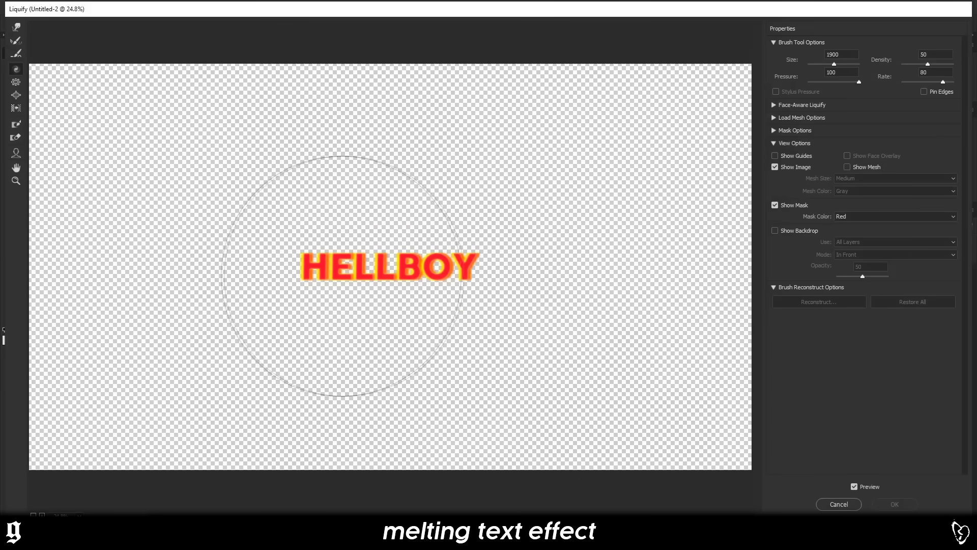
pyautogui.moveTo(338, 273)
pyautogui.mouseDown()
pyautogui.moveTo(483, 303)
pyautogui.moveTo(556, 371)
pyautogui.mouseUp()
pyautogui.moveTo(426, 338); pyautogui.dragTo(535, 371)
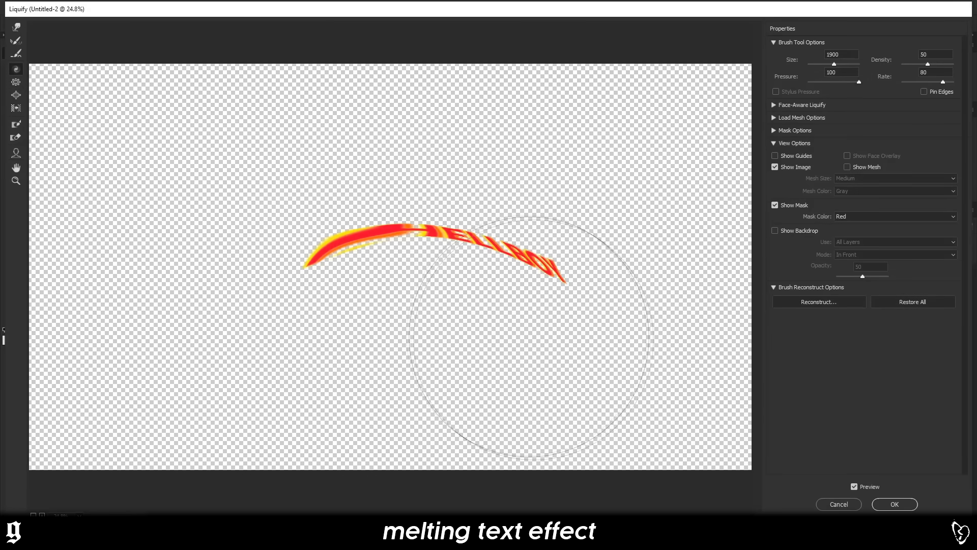
pyautogui.moveTo(530, 337)
pyautogui.mouseDown()
pyautogui.moveTo(404, 331)
pyautogui.moveTo(351, 98)
pyautogui.moveTo(338, 200)
pyautogui.moveTo(342, 276)
pyautogui.moveTo(305, 317)
pyautogui.moveTo(299, 303)
pyautogui.moveTo(374, 261)
pyautogui.moveTo(401, 258)
pyautogui.moveTo(415, 314)
pyautogui.moveTo(430, 316)
pyautogui.mouseUp()
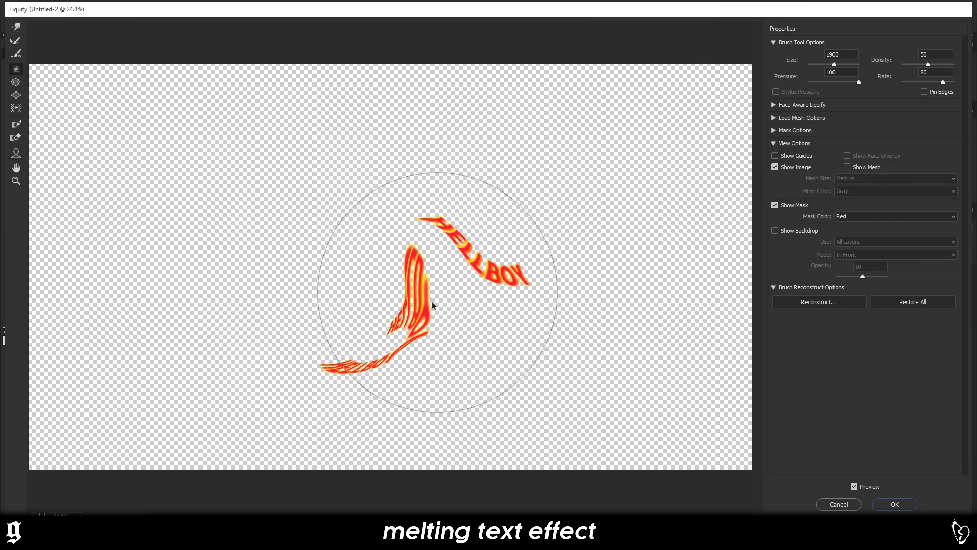
pyautogui.press('Return')
pyautogui.scroll(5, 442, 362)
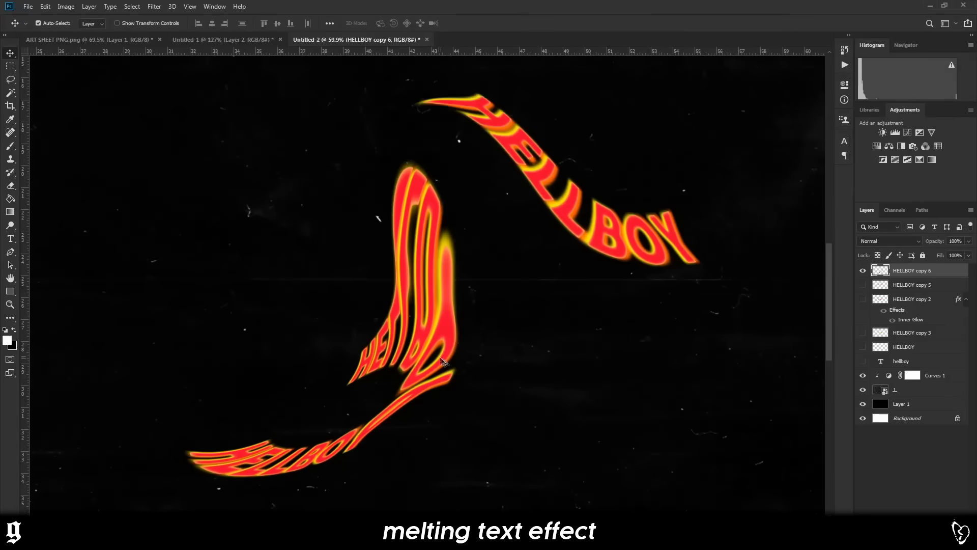
pyautogui.scroll(-3, 442, 361)
# - Undo the warp back to plain text, then apply a second wavy Liquify smear
pyautogui.hotkey('ctrl', 'z')
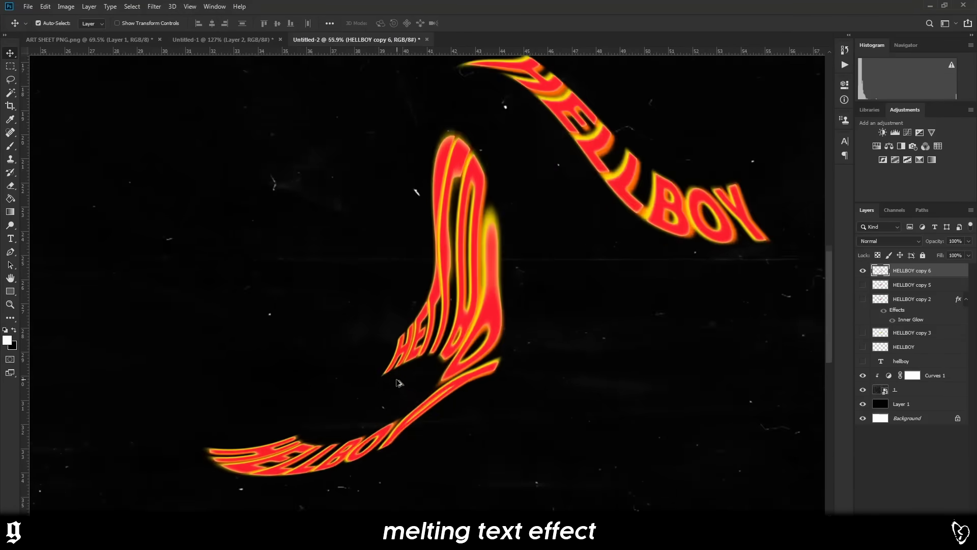
pyautogui.hotkey('ctrl', 'z')
pyautogui.hotkey('ctrl', 'z')
pyautogui.click(154, 6)
pyautogui.click(171, 87)
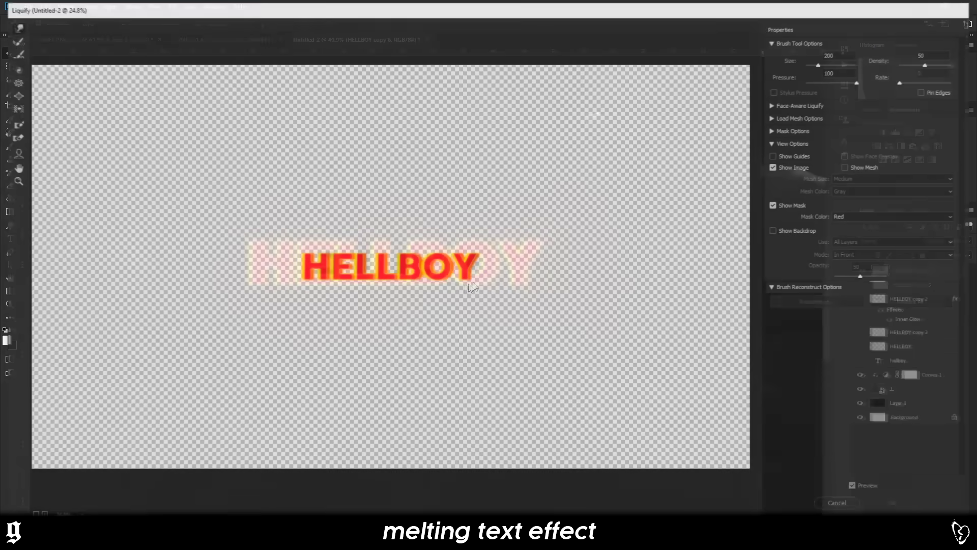
pyautogui.moveTo(472, 286)
pyautogui.mouseDown()
pyautogui.moveTo(427, 287)
pyautogui.moveTo(508, 276)
pyautogui.moveTo(518, 248)
pyautogui.moveTo(508, 252)
pyautogui.moveTo(526, 228)
pyautogui.moveTo(356, 274)
pyautogui.moveTo(345, 309)
pyautogui.moveTo(355, 317)
pyautogui.moveTo(368, 299)
pyautogui.mouseUp()
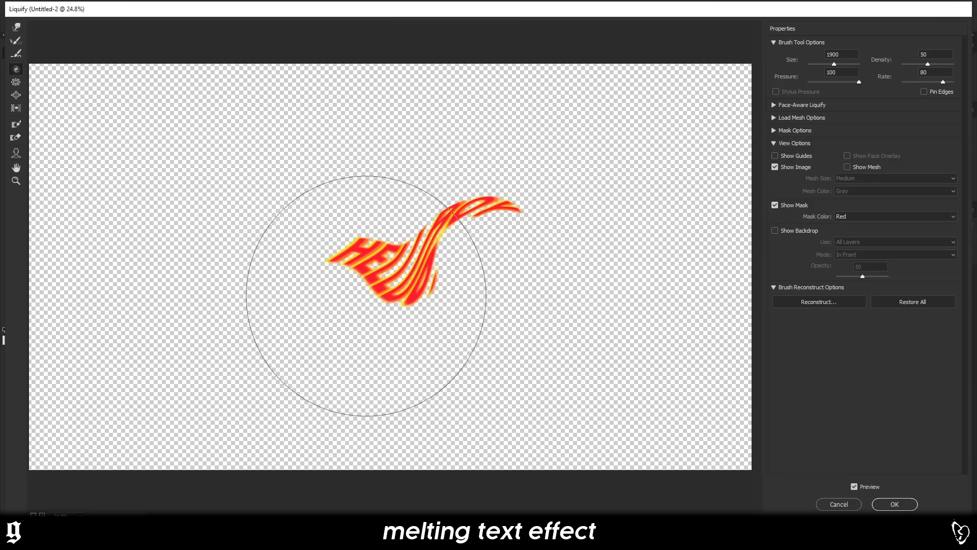
pyautogui.press('Return')
pyautogui.scroll(-3, 387, 300)
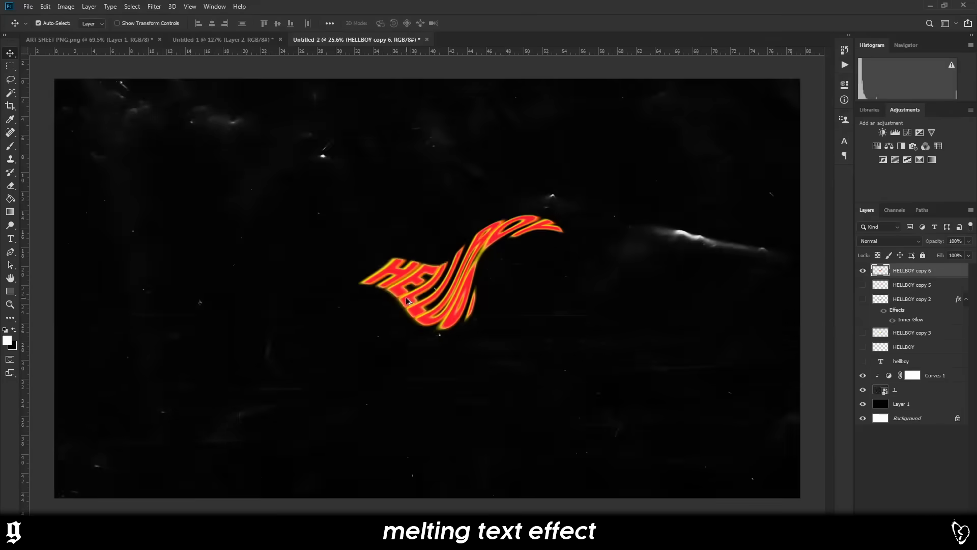
pyautogui.scroll(2, 440, 296)
pyautogui.scroll(-2, 440, 296)
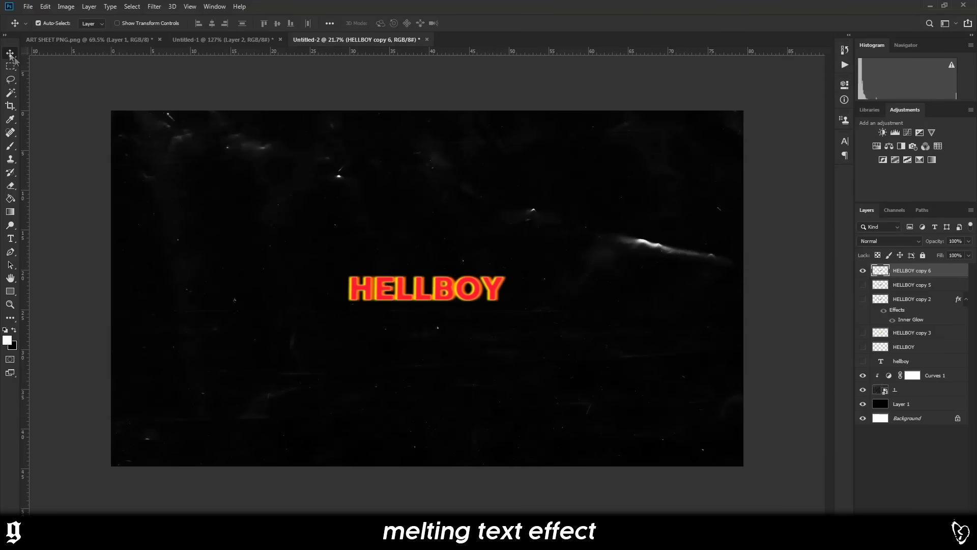
# - Compare the TUTORIAL reference document with the HELLBOY document
pyautogui.click(193, 40)
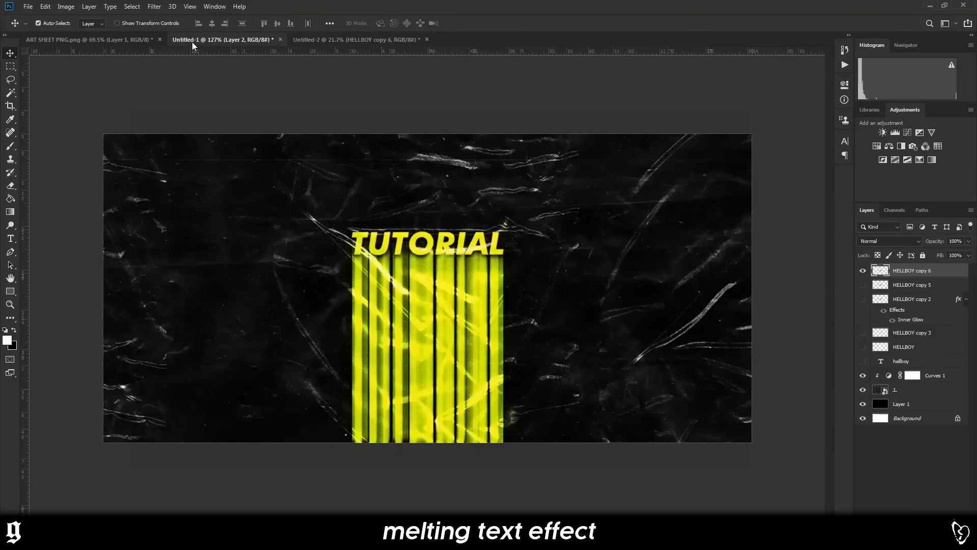
pyautogui.click(356, 40)
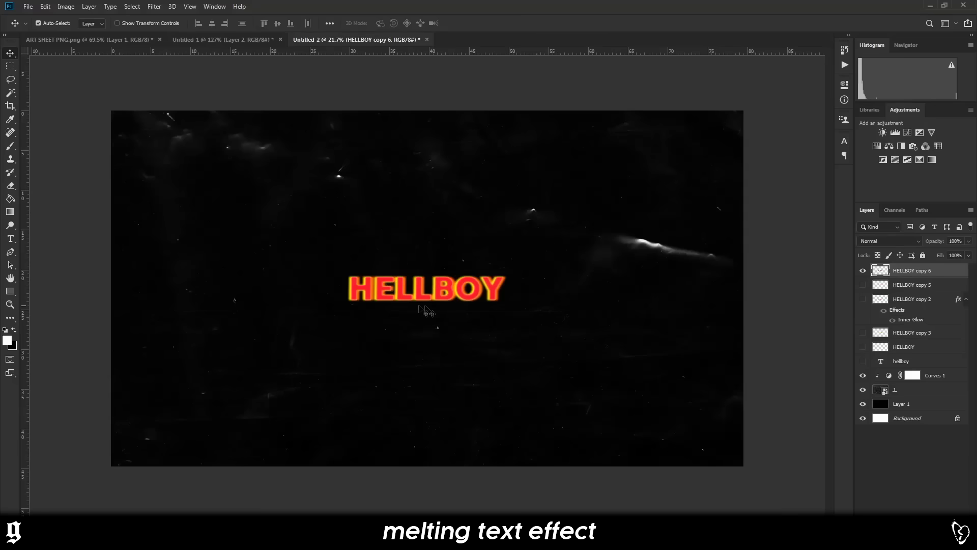
pyautogui.click(223, 36)
pyautogui.scroll(3, 435, 257)
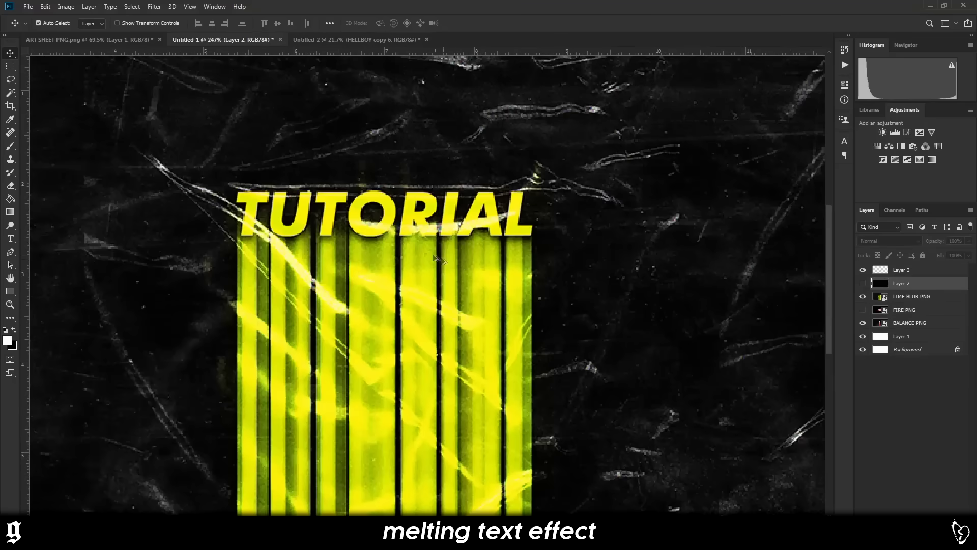
pyautogui.scroll(-2, 355, 308)
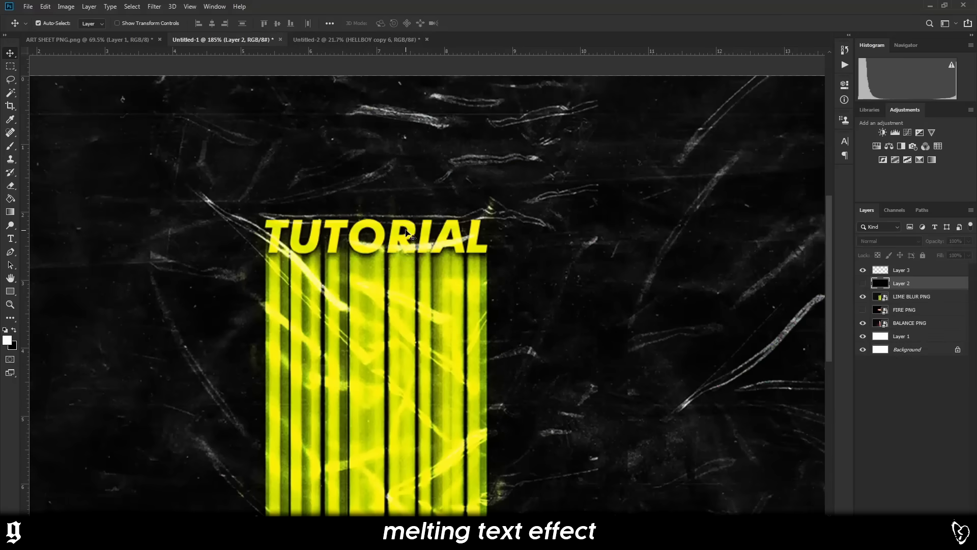
pyautogui.click(313, 37)
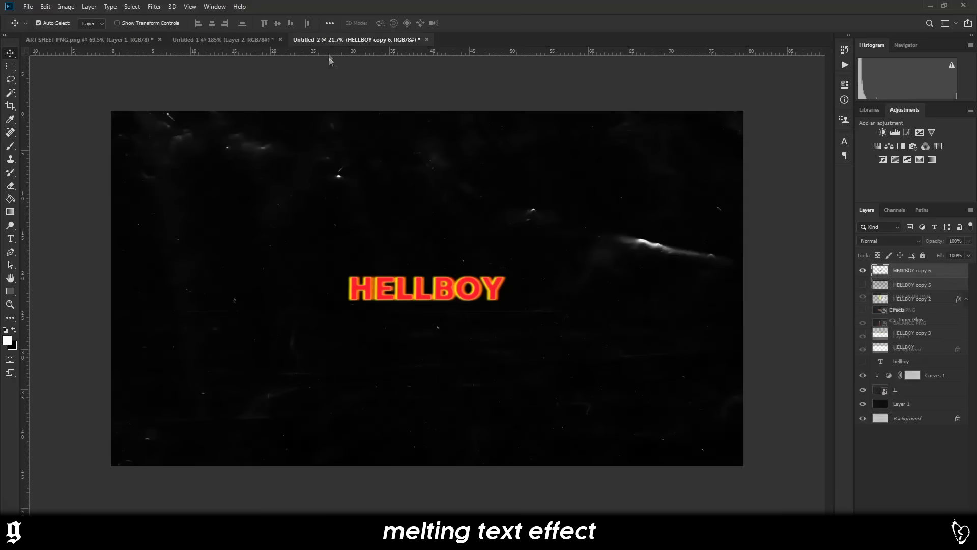
# - Duplicate the layer into HELLBOY copy 7 and stretch copy 6 about 709% down to the canvas bottom
pyautogui.hotkey('ctrl', 'j')
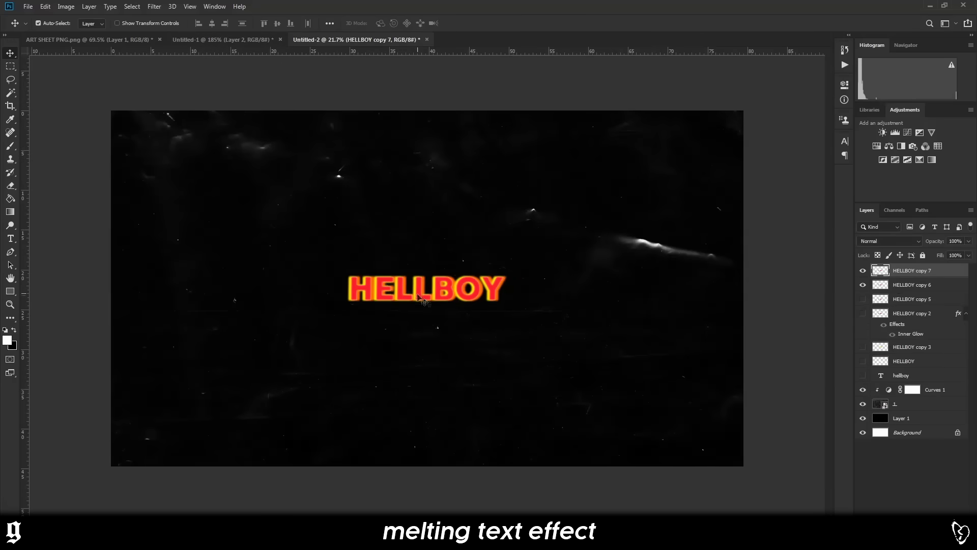
pyautogui.click(896, 289)
pyautogui.hotkey('ctrl', 't')
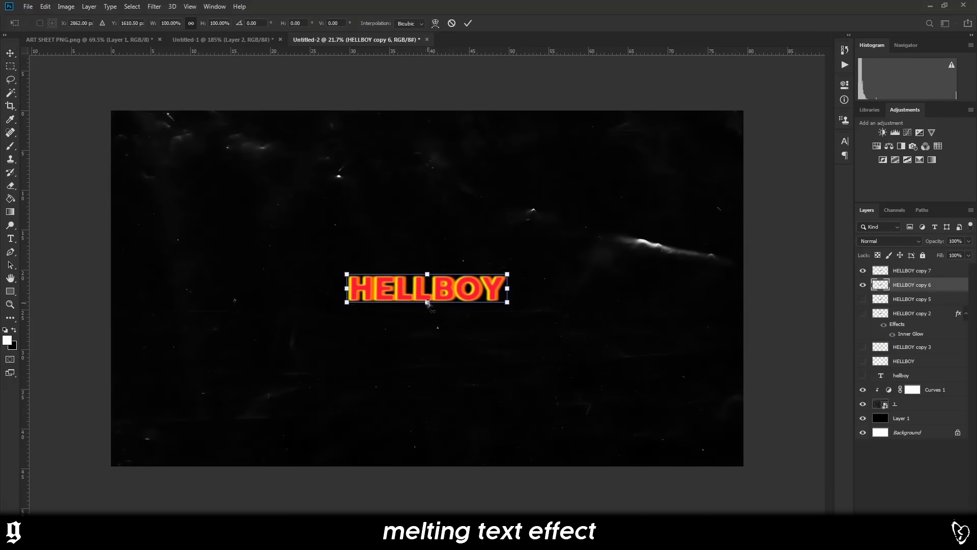
pyautogui.moveTo(428, 304); pyautogui.dragTo(427, 477)
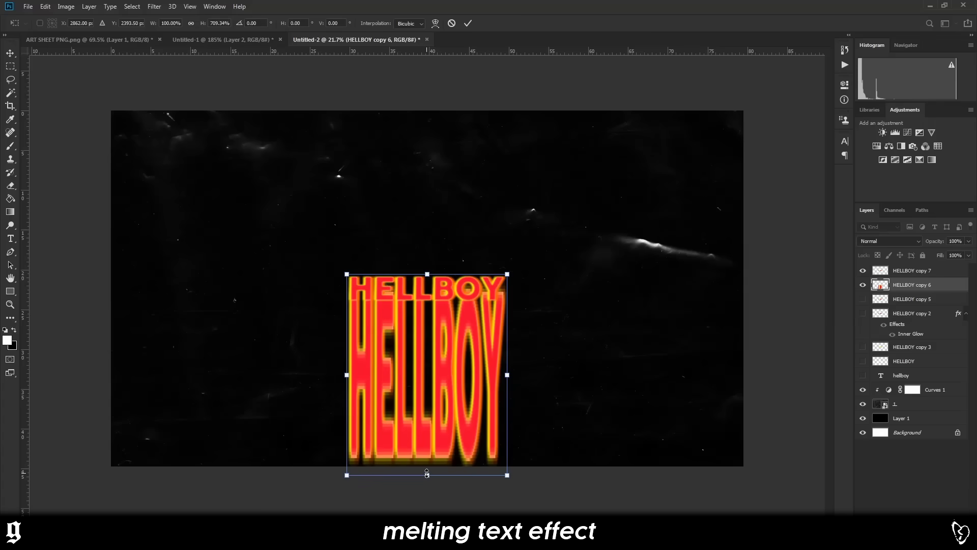
pyautogui.press('Return')
pyautogui.scroll(-3, 458, 387)
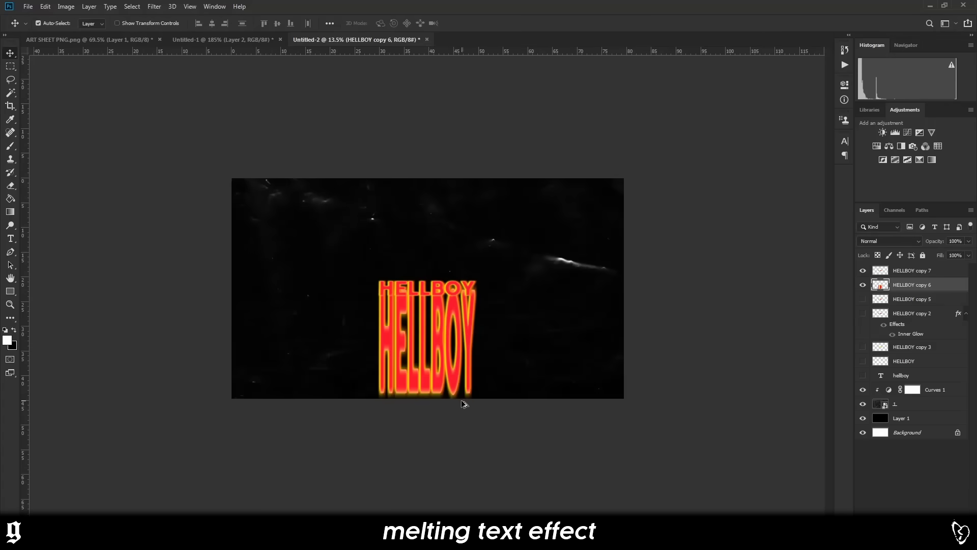
# - Apply a vertical Motion Blur to the stretched layer and pull it further down
pyautogui.click(154, 6)
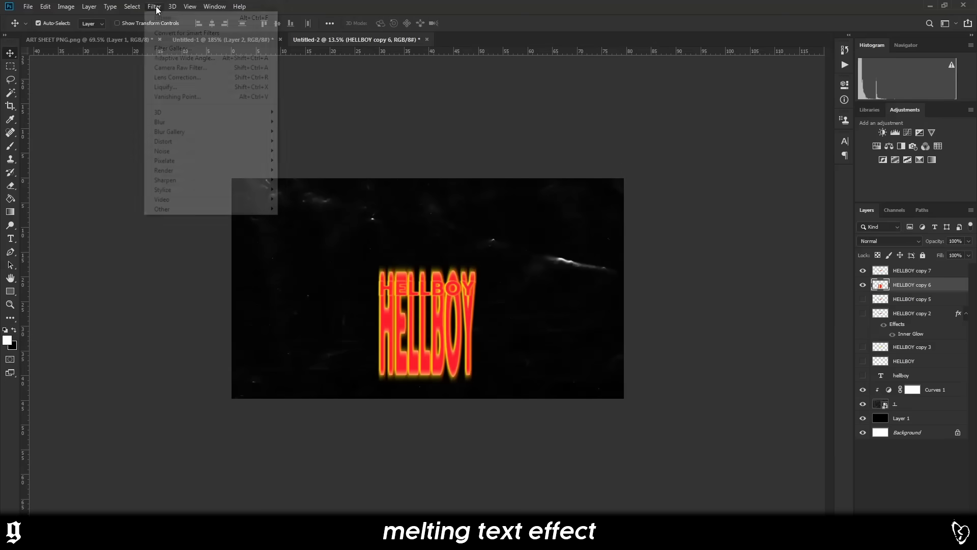
pyautogui.moveTo(166, 122)
pyautogui.click(306, 179)
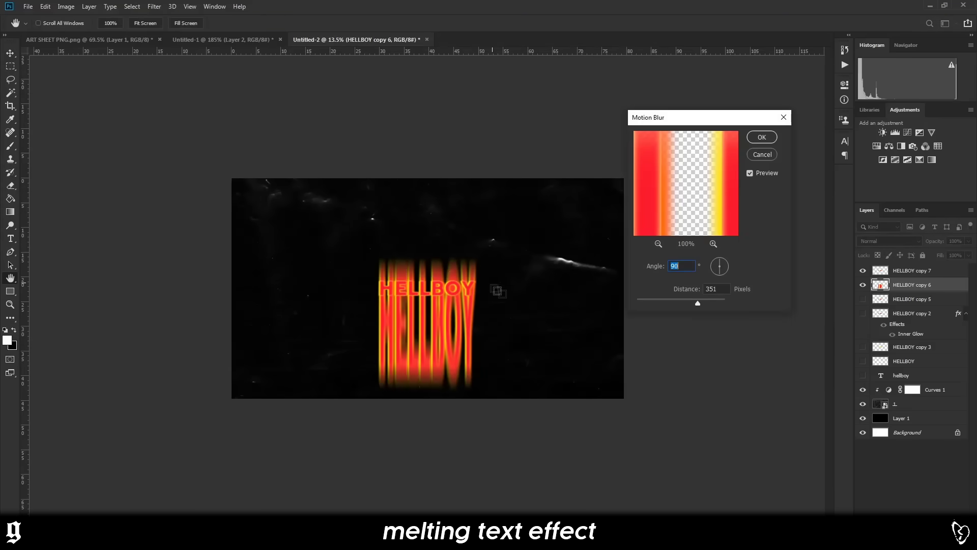
pyautogui.click(761, 138)
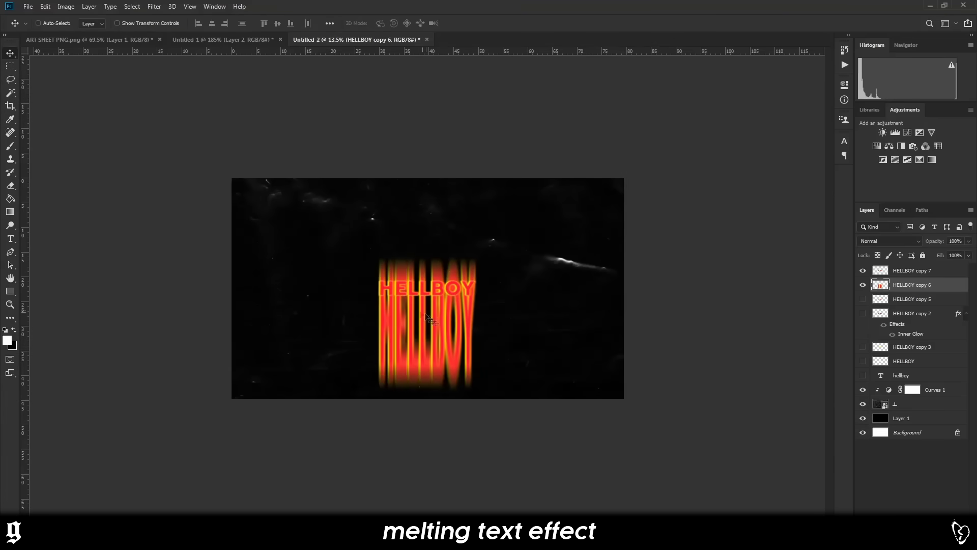
pyautogui.hotkey('ctrl', 't')
pyautogui.moveTo(451, 305); pyautogui.dragTo(451, 344)
pyautogui.press('Return')
# - Give HELLBOY copy 7 a lower-opacity dark Drop Shadow and nudge the top text up
pyautogui.hotkey('ctrl', '+')
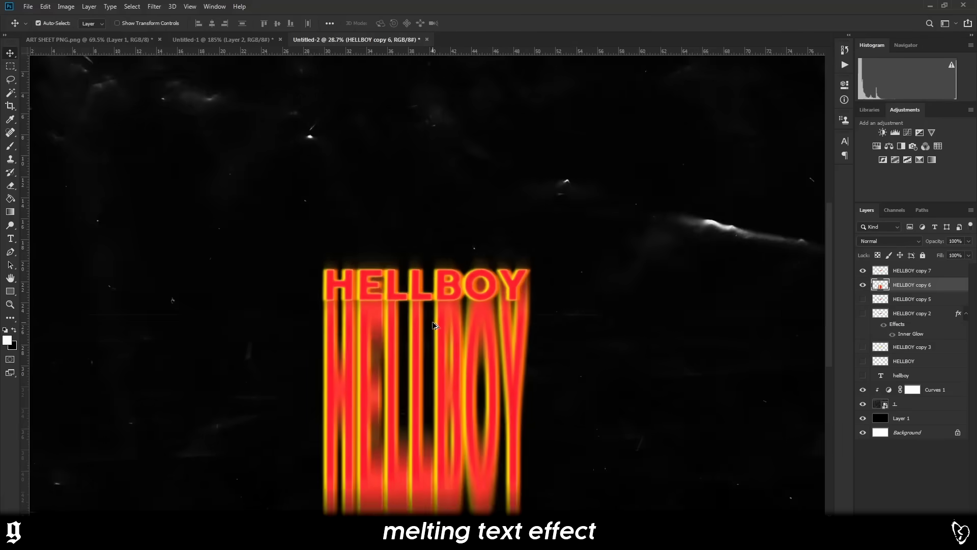
pyautogui.scroll(2, 433, 325)
pyautogui.rightClick(907, 274)
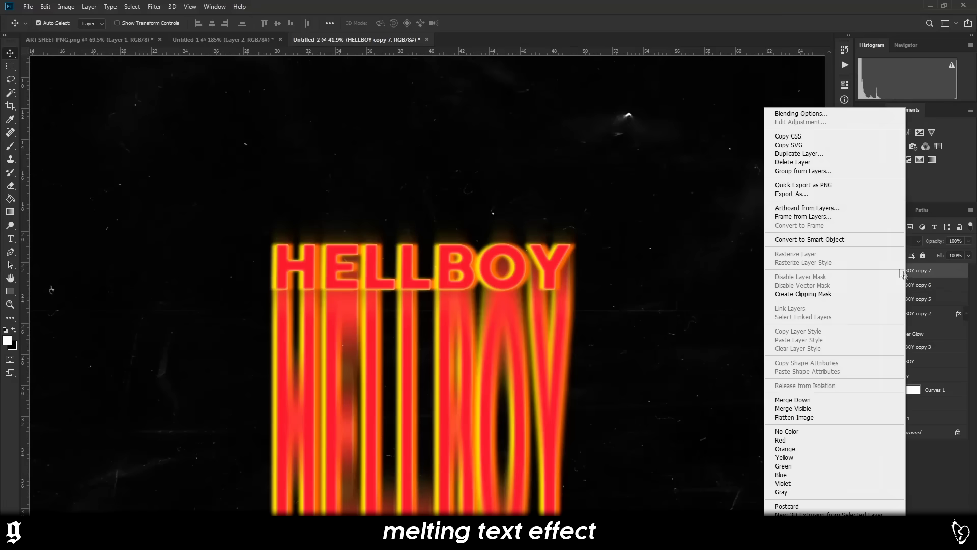
pyautogui.click(805, 113)
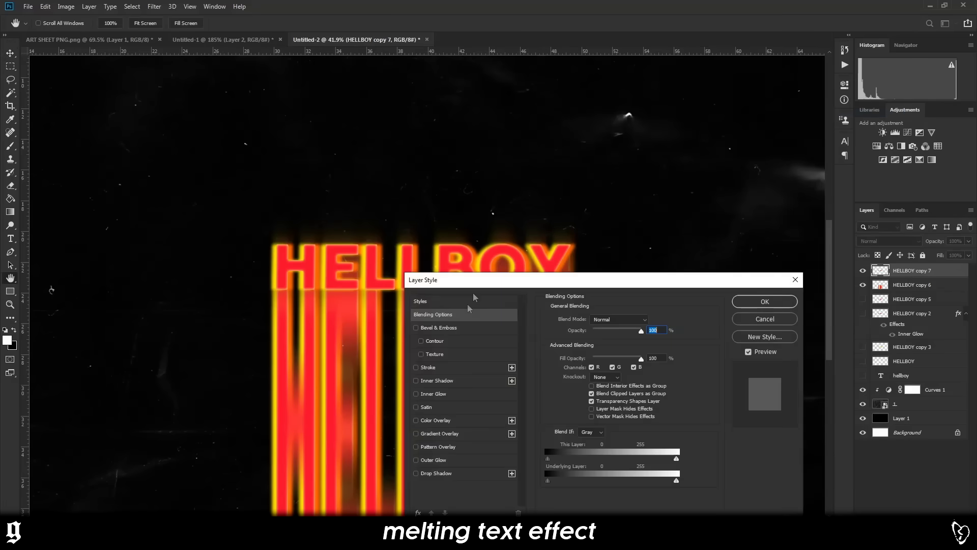
pyautogui.moveTo(483, 284); pyautogui.dragTo(658, 265)
pyautogui.click(607, 453)
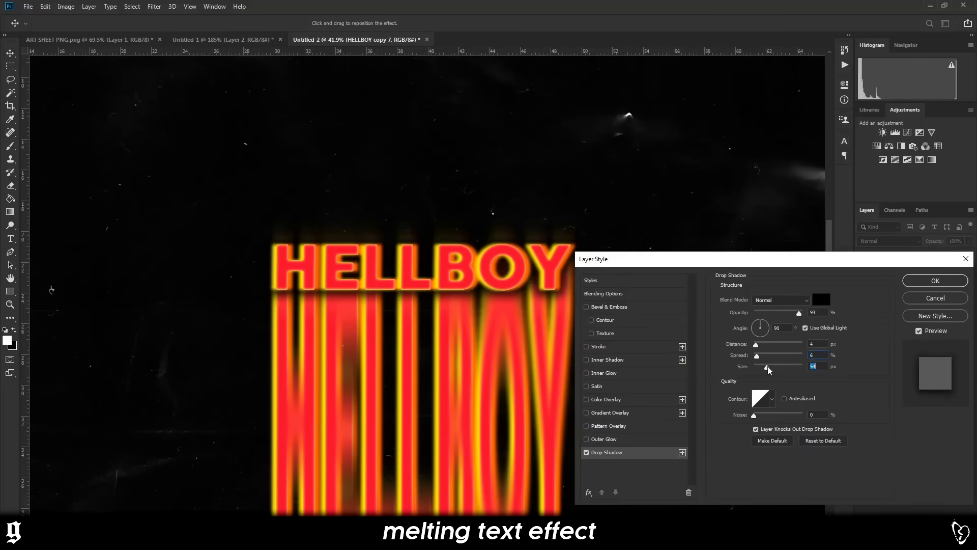
pyautogui.moveTo(800, 313); pyautogui.dragTo(790, 312)
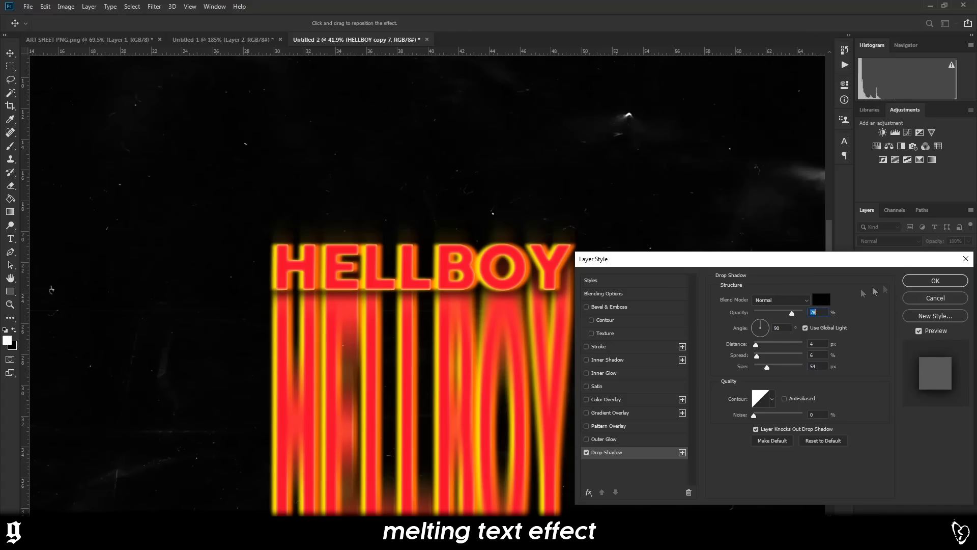
pyautogui.click(928, 281)
pyautogui.scroll(-3, 425, 393)
pyautogui.moveTo(464, 294); pyautogui.dragTo(464, 271)
# - Stretch the melted HELLBOY copy 6 text slightly further down
pyautogui.click(427, 453)
pyautogui.hotkey('ctrl', 't')
pyautogui.moveTo(426, 465); pyautogui.dragTo(427, 484)
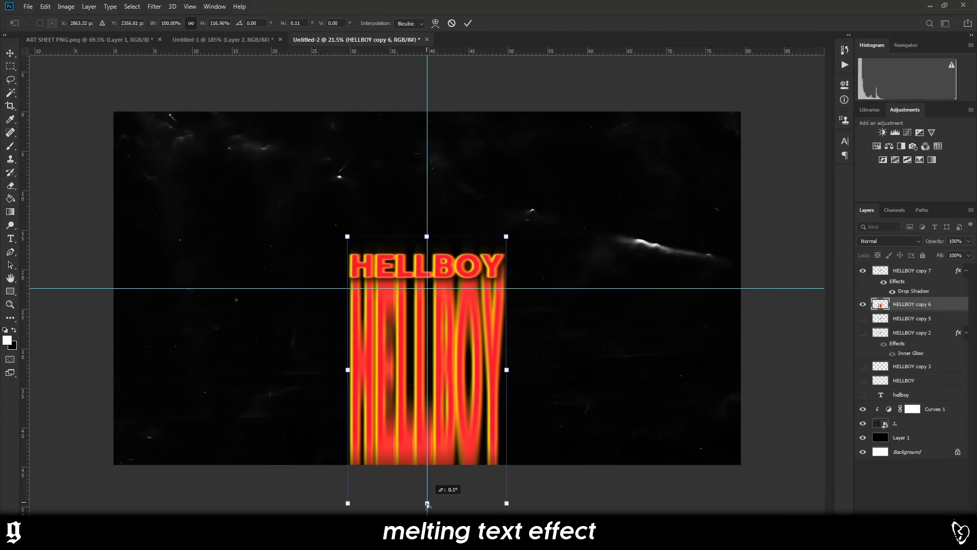
pyautogui.press('Return')
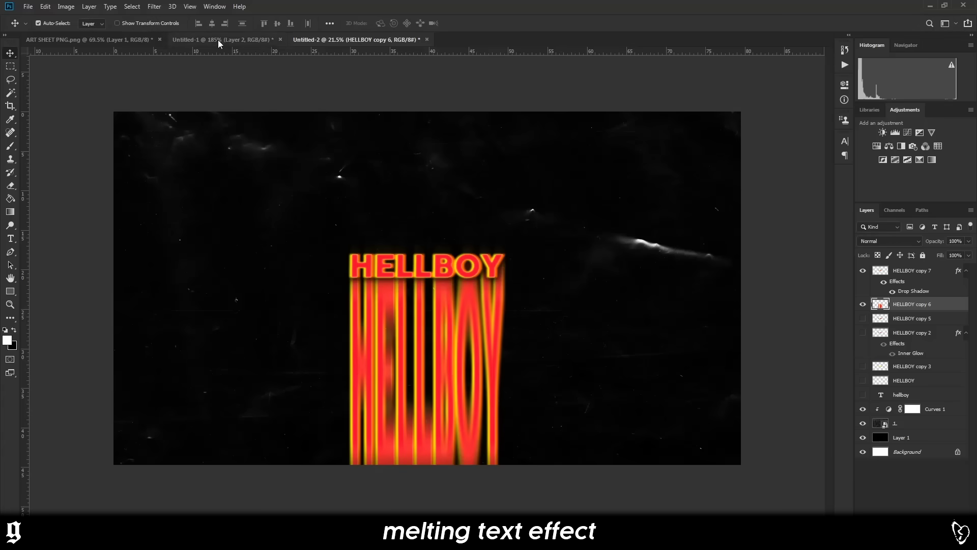
pyautogui.click(218, 39)
# - Review the yellow TUTORIAL reference, then return to the HELLBOY document
pyautogui.click(325, 42)
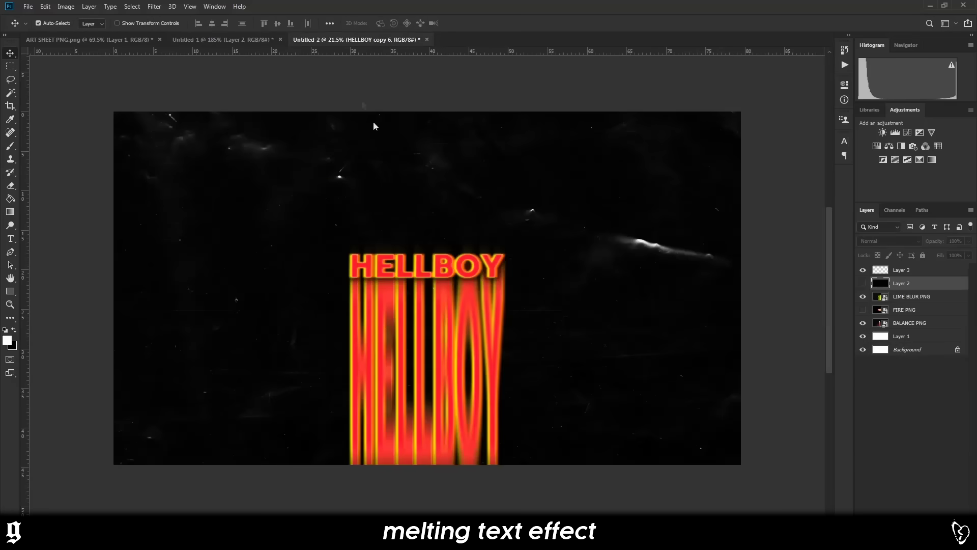
pyautogui.scroll(2, 447, 354)
pyautogui.click(218, 40)
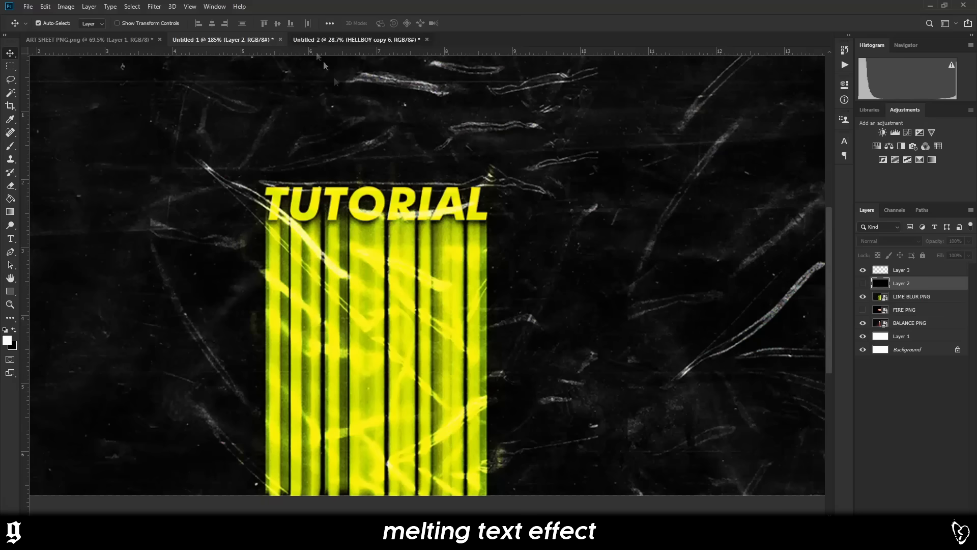
pyautogui.click(357, 39)
pyautogui.scroll(1, 422, 305)
# - On a new layer, brush dark vertical streaks down the drips, including the O and E
pyautogui.press('b')
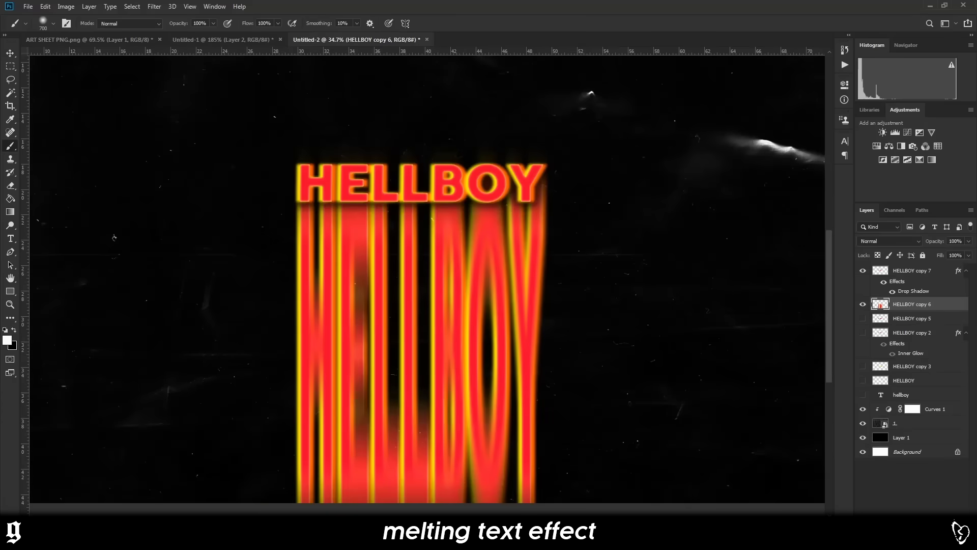
pyautogui.hotkey('ctrl', 'shift', 'alt', 'n')
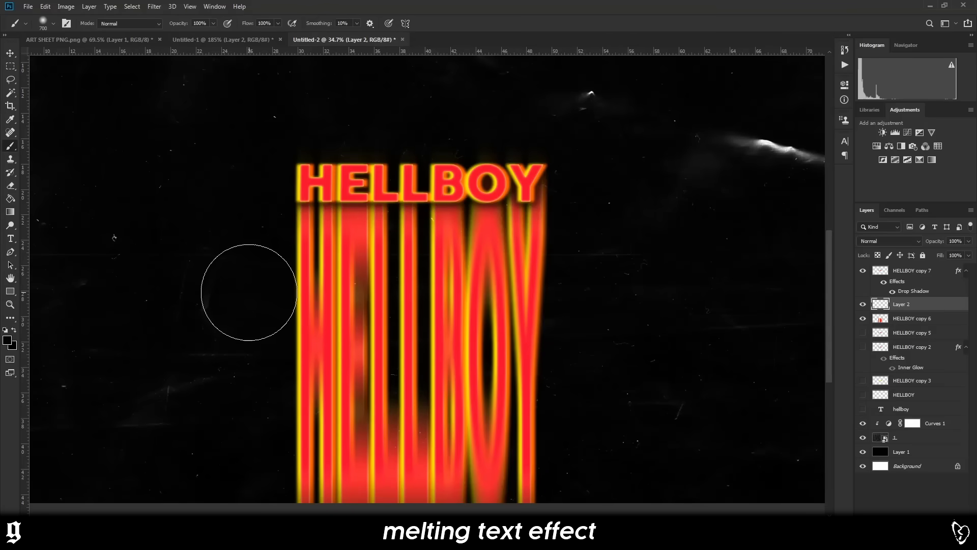
pyautogui.press('p')
pyautogui.press('b')
pyautogui.moveTo(315, 208); pyautogui.dragTo(315, 502)
pyautogui.scroll(-3, 477, 234)
pyautogui.scroll(2, 477, 234)
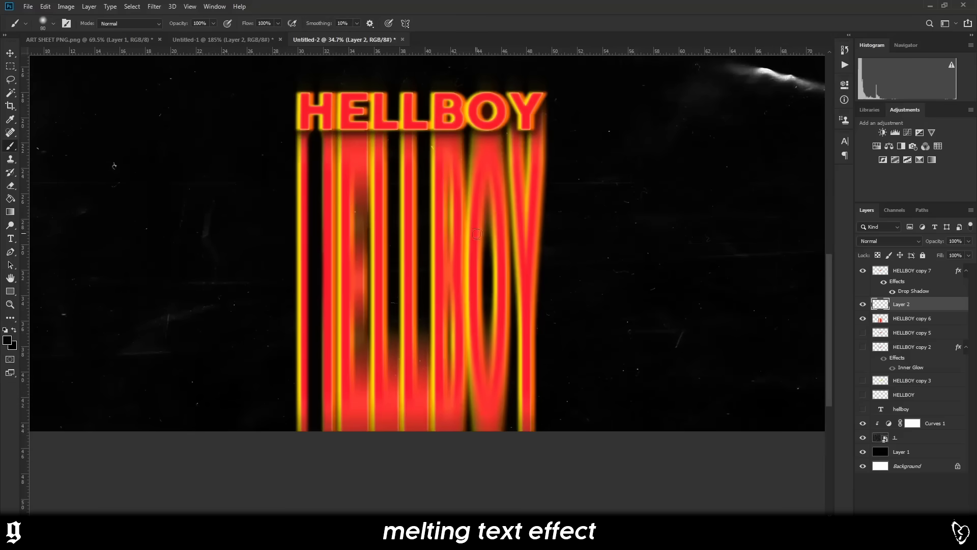
pyautogui.moveTo(487, 146); pyautogui.dragTo(484, 393)
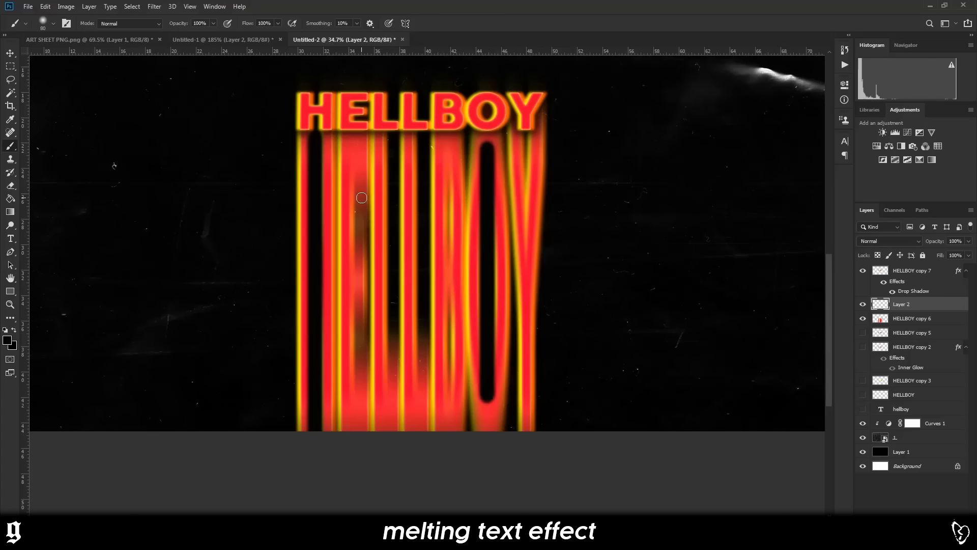
pyautogui.moveTo(359, 145); pyautogui.dragTo(365, 429)
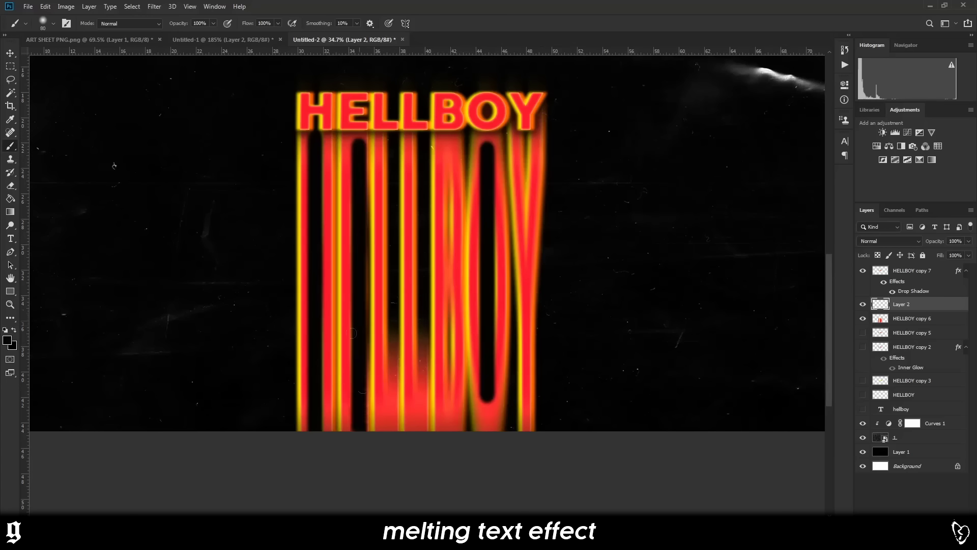
# - Motion-blur the streaks vertically (90°, 351 px) and lower the streak layer's opacity
pyautogui.click(154, 6)
pyautogui.moveTo(203, 123)
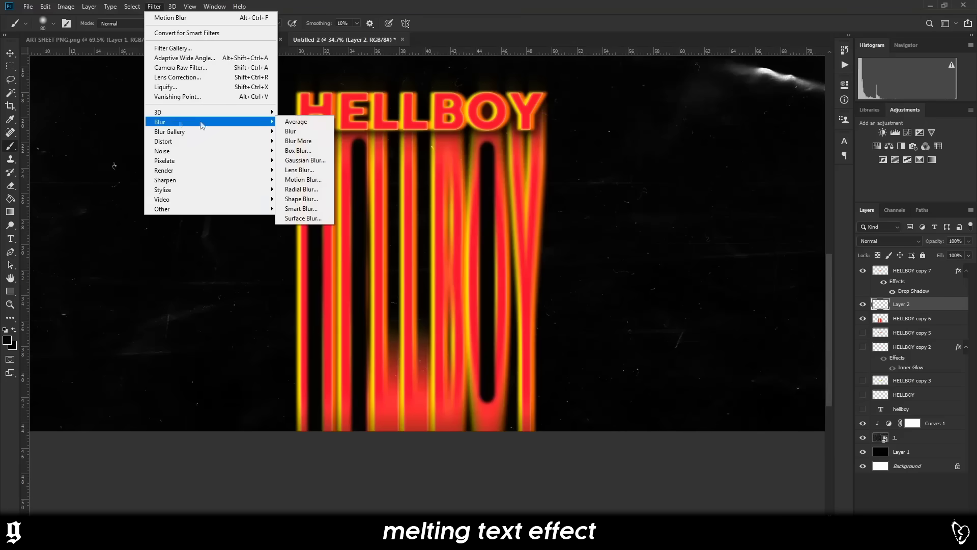
pyautogui.click(301, 181)
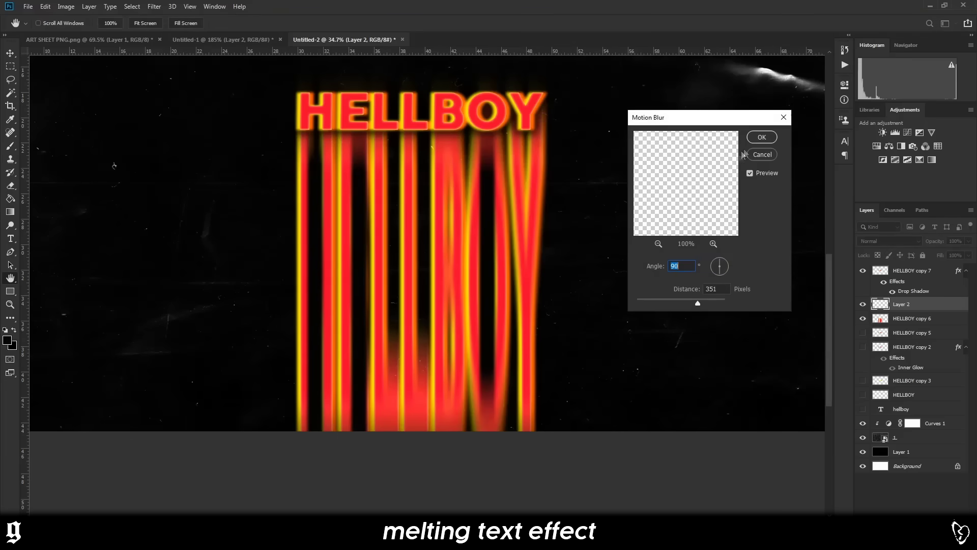
pyautogui.click(762, 137)
pyautogui.click(969, 242)
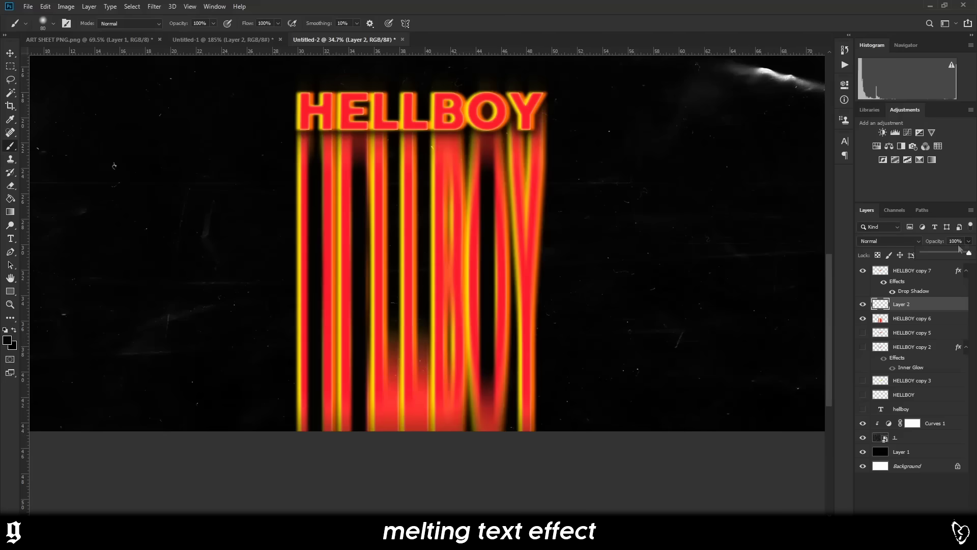
pyautogui.moveTo(946, 255)
pyautogui.mouseDown()
pyautogui.moveTo(927, 258)
pyautogui.moveTo(953, 263)
pyautogui.mouseUp()
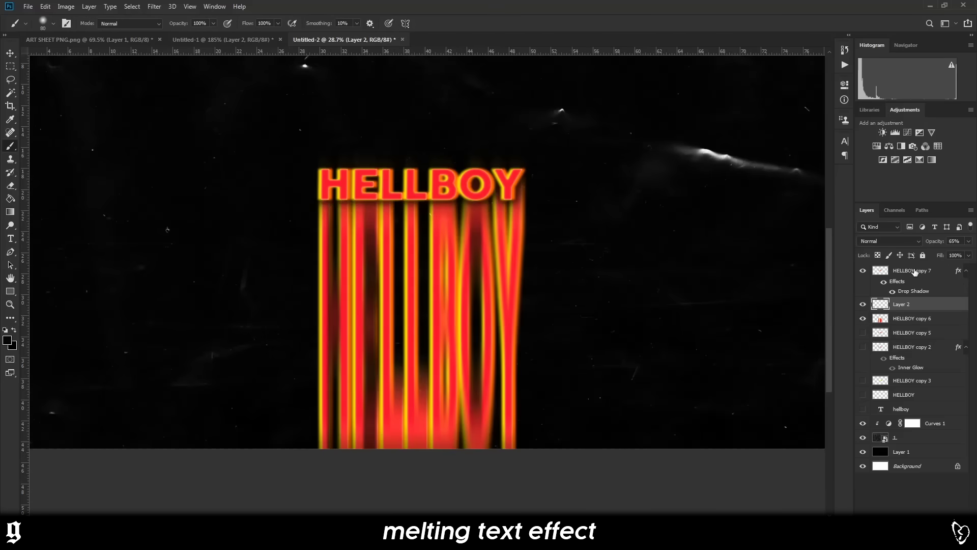
pyautogui.rightClick(911, 348)
# - Merge the text layers, then paint a large orange glow with a size 1100 brush on a new layer
pyautogui.click(802, 400)
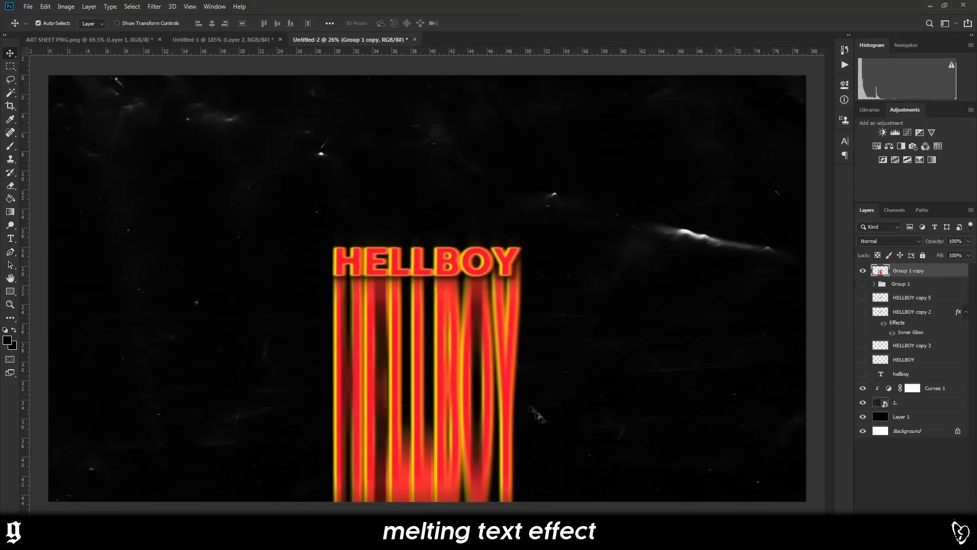
pyautogui.scroll(2, 537, 415)
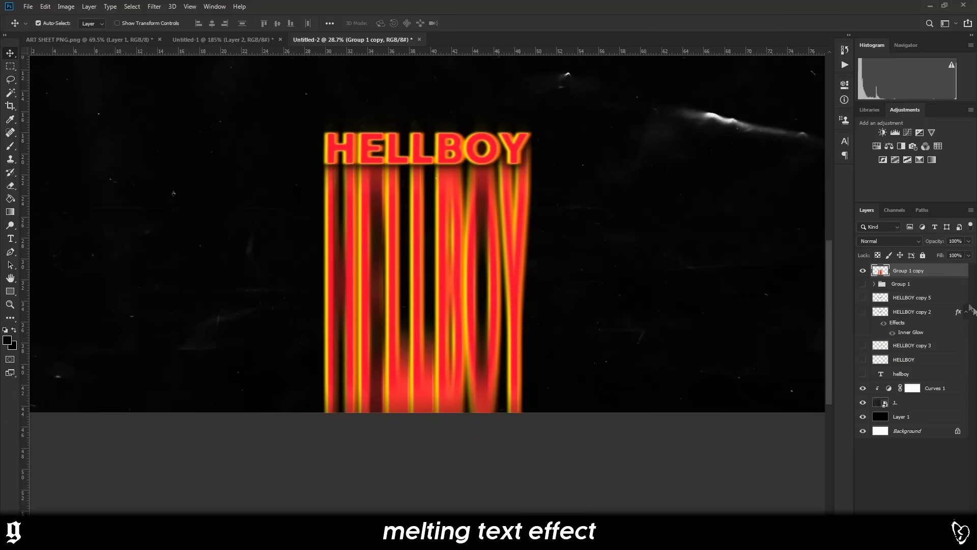
pyautogui.hotkey('ctrl', 'shift', 'alt', 'n')
pyautogui.press('b')
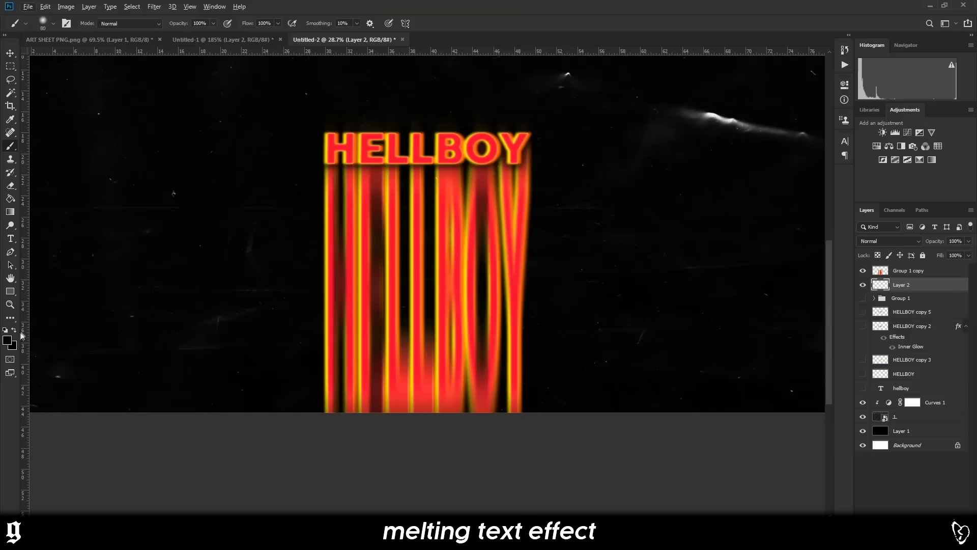
pyautogui.click(8, 341)
pyautogui.click(869, 332)
pyautogui.press(']')
pyautogui.press(']')
pyautogui.press(']')
pyautogui.press(']')
pyautogui.press(']')
pyautogui.press(']')
pyautogui.press(']')
pyautogui.press(']')
pyautogui.moveTo(524, 234)
pyautogui.mouseDown()
pyautogui.moveTo(518, 399)
pyautogui.moveTo(370, 253)
pyautogui.moveTo(305, 295)
pyautogui.moveTo(387, 168)
pyautogui.moveTo(469, 295)
pyautogui.mouseUp()
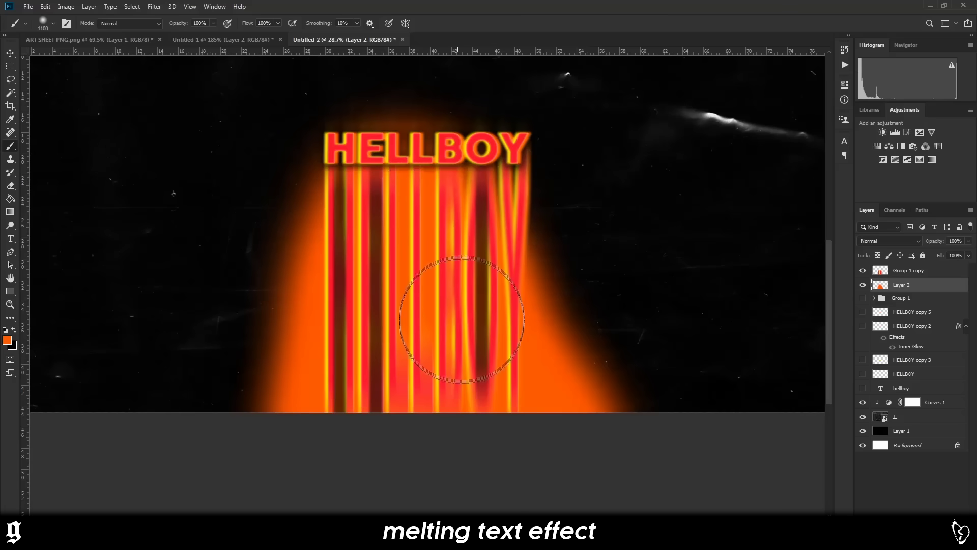
# - Switch the colour to red f3002e and paint it over the dripping letters
pyautogui.click(7, 340)
pyautogui.click(354, 278)
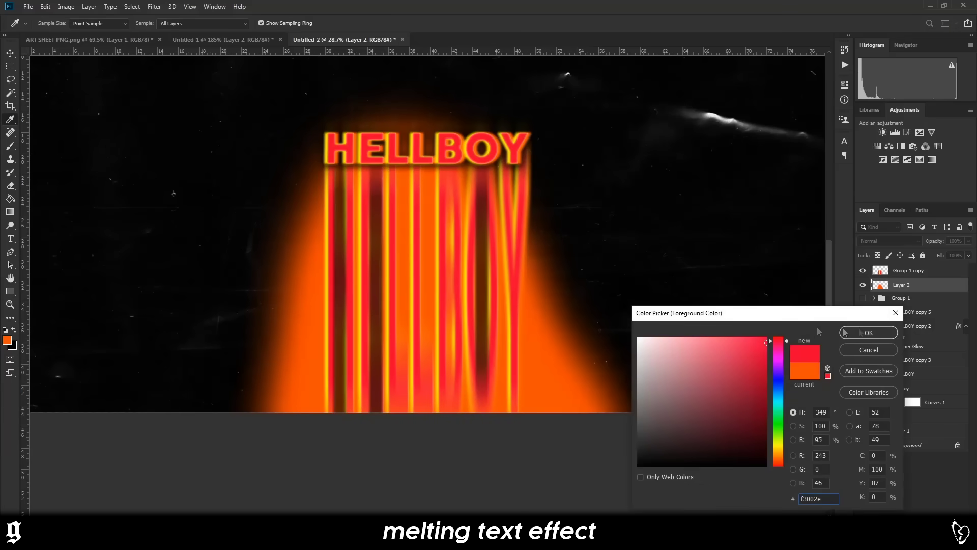
pyautogui.click(870, 332)
pyautogui.moveTo(360, 426)
pyautogui.mouseDown()
pyautogui.moveTo(360, 305)
pyautogui.moveTo(476, 415)
pyautogui.moveTo(467, 350)
pyautogui.mouseUp()
# - Paint blue on a new layer around the edges and top of the orange glow
pyautogui.click(7, 340)
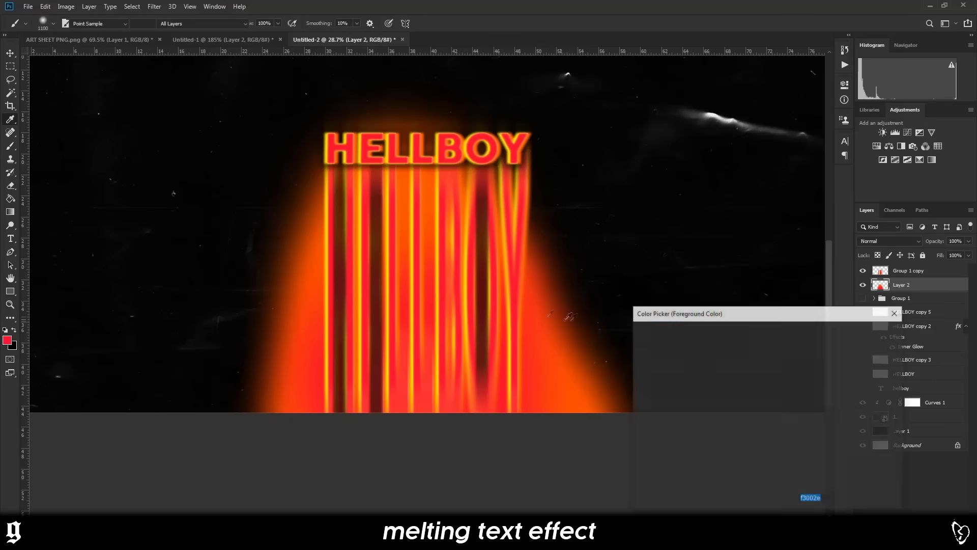
pyautogui.click(779, 394)
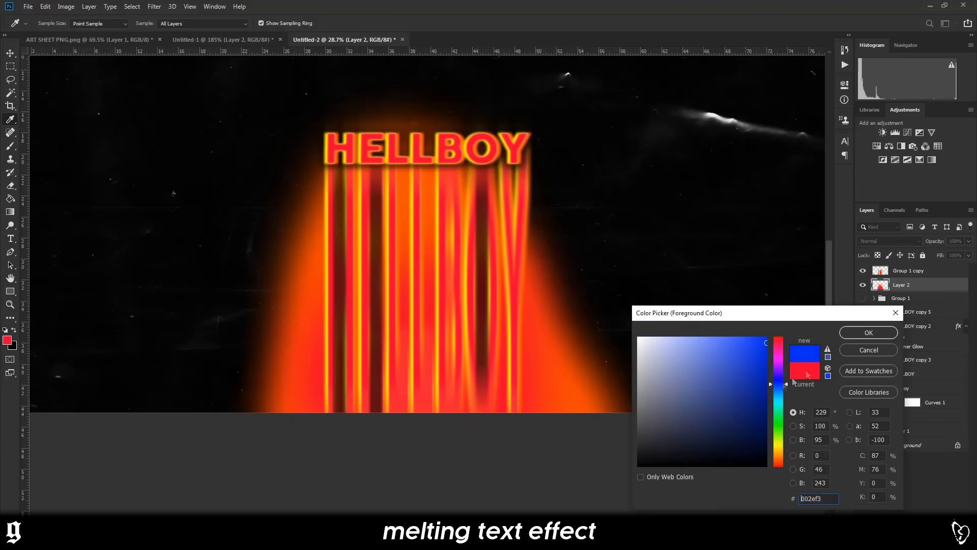
pyautogui.click(869, 333)
pyautogui.hotkey('alt', '[')
pyautogui.hotkey('ctrl', 'shift', 'alt', 'n')
pyautogui.press(']')
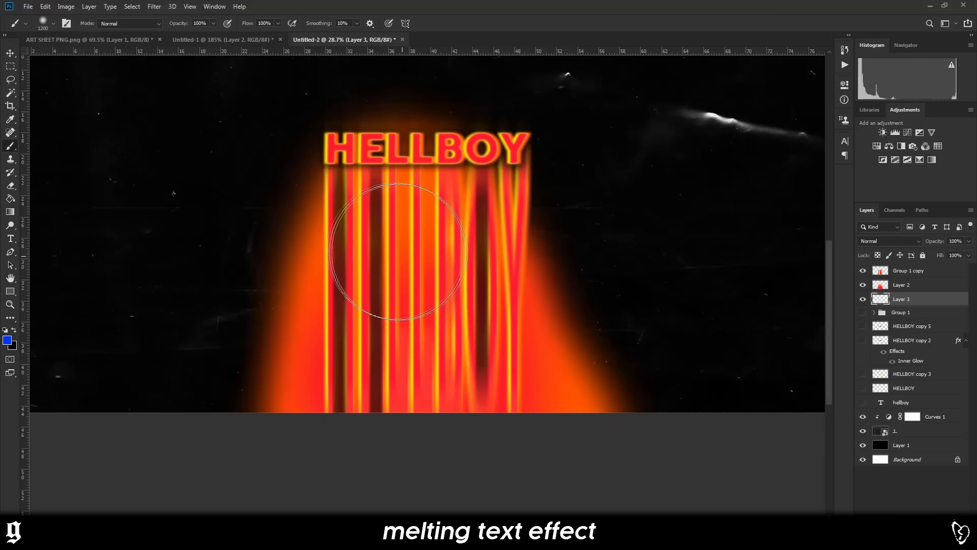
pyautogui.moveTo(392, 262)
pyautogui.mouseDown()
pyautogui.moveTo(363, 253)
pyautogui.moveTo(349, 367)
pyautogui.mouseUp()
pyautogui.moveTo(462, 176)
pyautogui.mouseDown()
pyautogui.moveTo(497, 327)
pyautogui.moveTo(546, 414)
pyautogui.moveTo(595, 377)
pyautogui.mouseUp()
pyautogui.moveTo(314, 405); pyautogui.dragTo(311, 326)
# - Merge the blue layer into the glow layer and set its blend mode to Screen
pyautogui.keyDown('ctrl'); pyautogui.click(911, 288); pyautogui.keyUp('ctrl')
pyautogui.rightClick(911, 288)
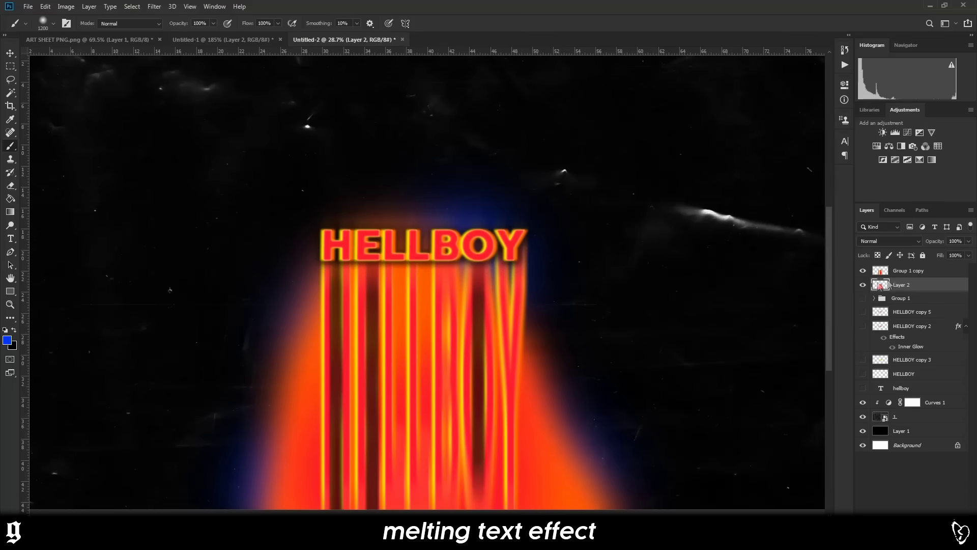
pyautogui.click(875, 410)
pyautogui.click(889, 241)
pyautogui.click(844, 257)
pyautogui.press('Down')
pyautogui.press('Down')
pyautogui.press('Down')
pyautogui.press('Down')
pyautogui.press('Down')
pyautogui.press('Down')
pyautogui.press('Down')
pyautogui.press('Down')
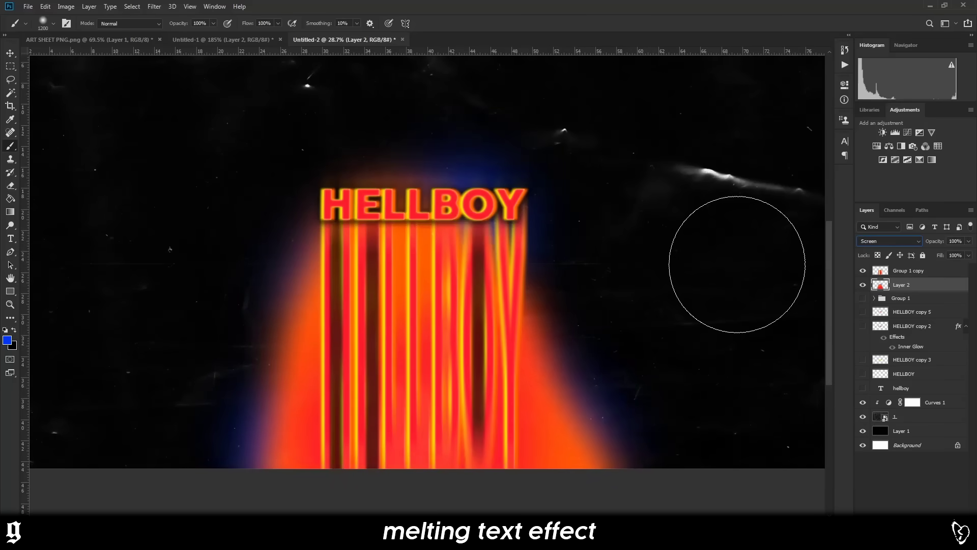
pyautogui.click(10, 59)
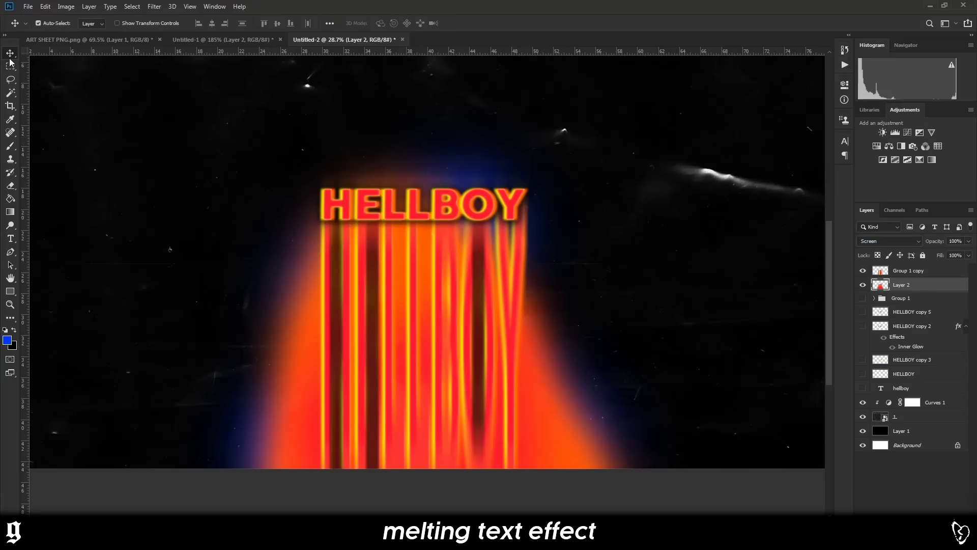
# - Duplicate the glow layer, try Color Dodge on the copy, and delete the original glow
pyautogui.hotkey('ctrl', 'j')
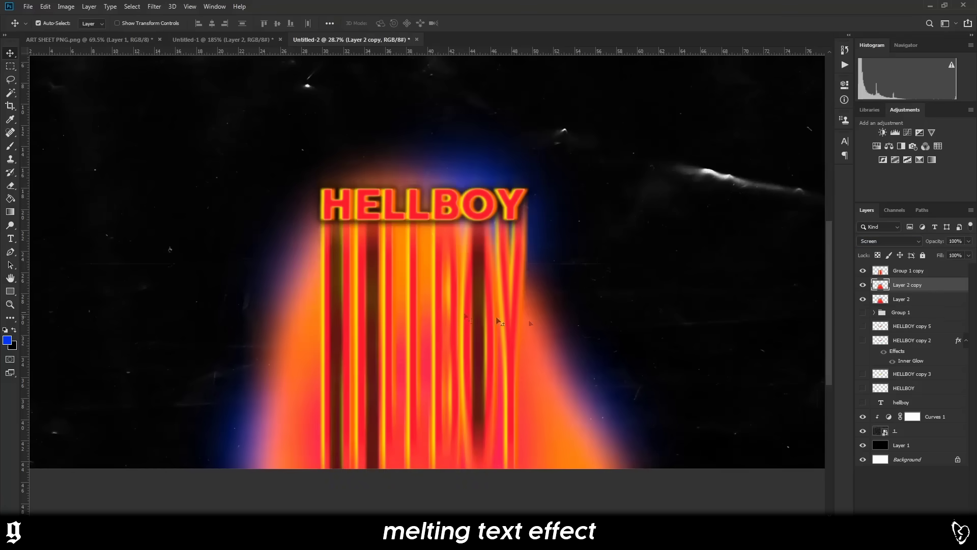
pyautogui.click(883, 241)
pyautogui.click(873, 334)
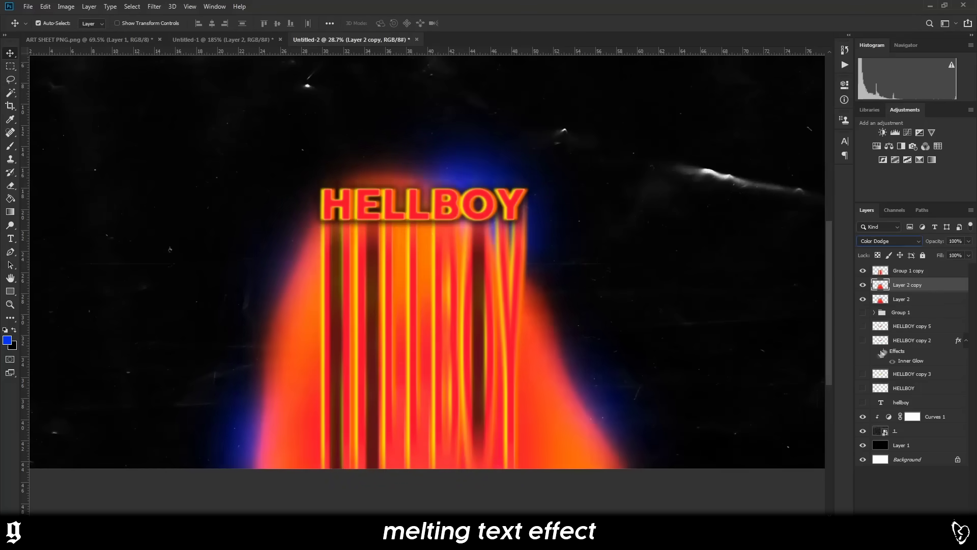
pyautogui.click(908, 298)
pyautogui.click(969, 241)
pyautogui.moveTo(965, 253); pyautogui.dragTo(932, 259)
pyautogui.press('Delete')
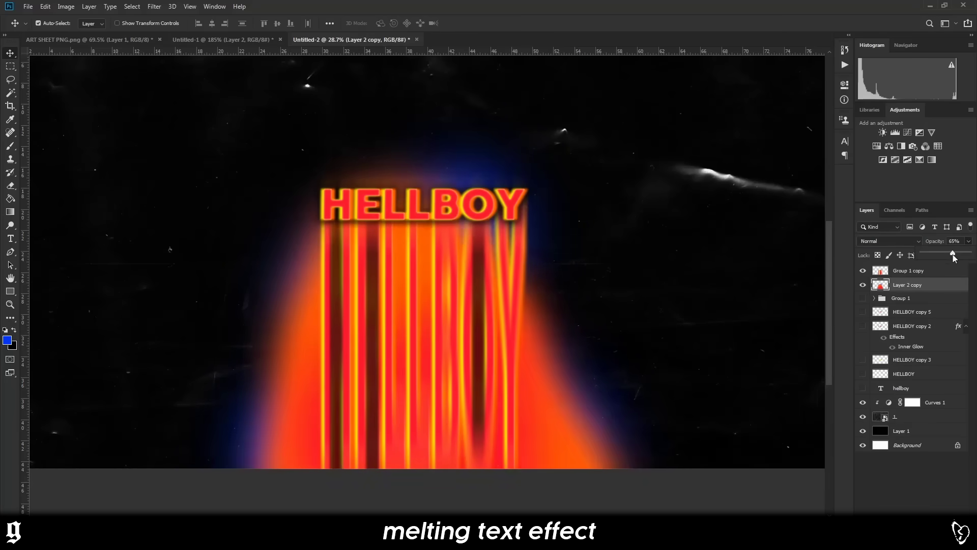
# - Fade the copied glow to 25% opacity and duplicate the merged HELLBOY layer to the top
pyautogui.moveTo(931, 253); pyautogui.dragTo(935, 253)
pyautogui.scroll(-3, 685, 283)
pyautogui.scroll(2, 428, 288)
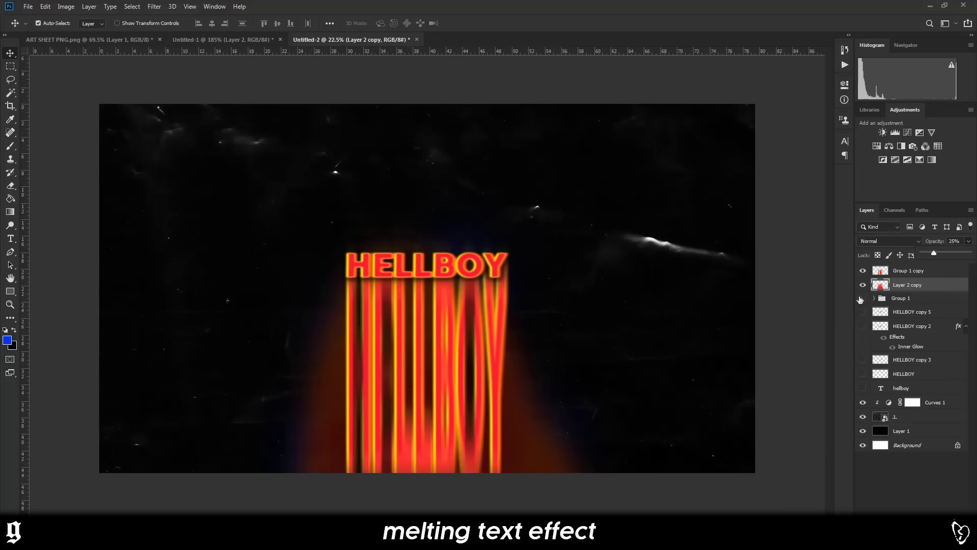
pyautogui.click(863, 285)
pyautogui.click(863, 286)
pyautogui.moveTo(451, 263)
pyautogui.mouseDown()
pyautogui.moveTo(464, 264)
pyautogui.moveTo(451, 264)
pyautogui.mouseUp()
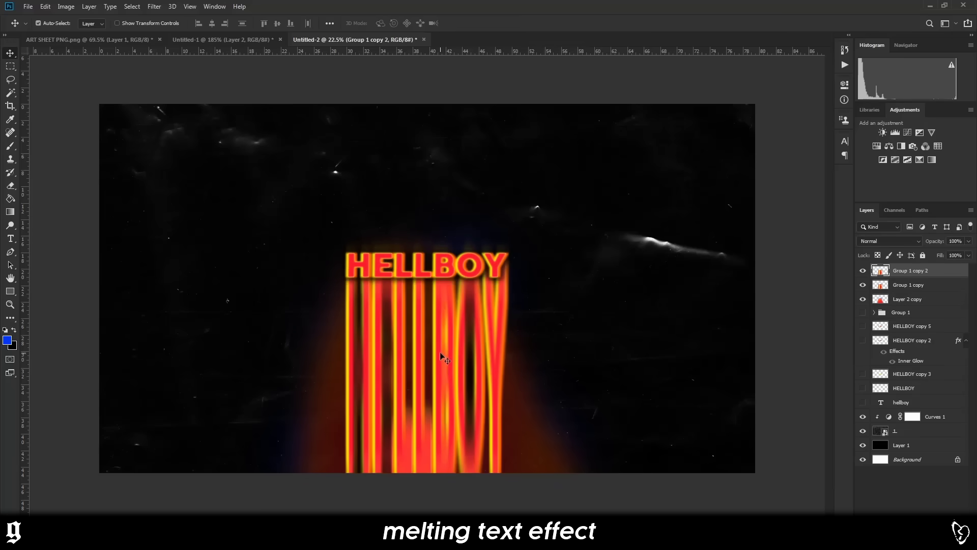
# - Enlarge the duplicate HELLBOY to about 127% and apply a 48.4-pixel Gaussian Blur
pyautogui.hotkey('ctrl', 't')
pyautogui.moveTo(516, 235); pyautogui.dragTo(532, 202)
pyautogui.press('Return')
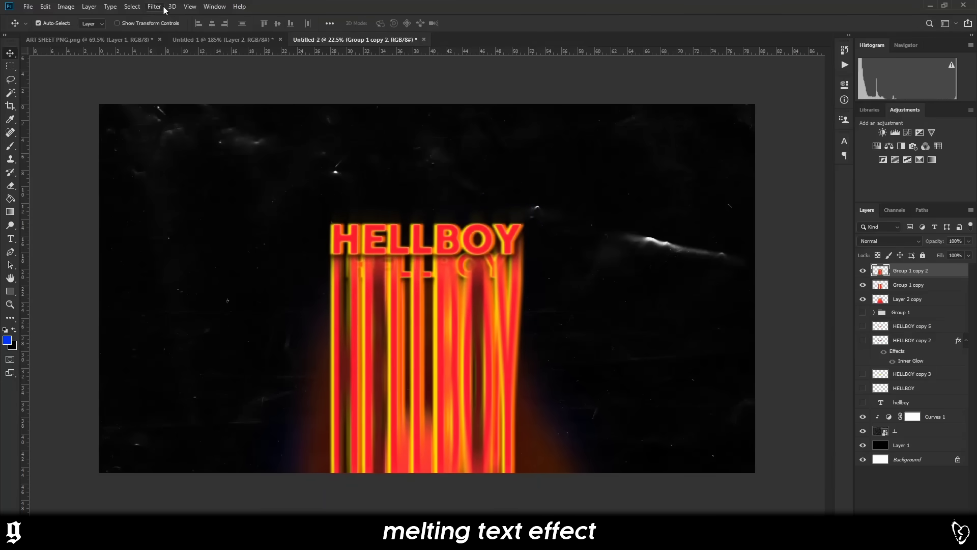
pyautogui.click(155, 7)
pyautogui.moveTo(163, 122)
pyautogui.click(298, 158)
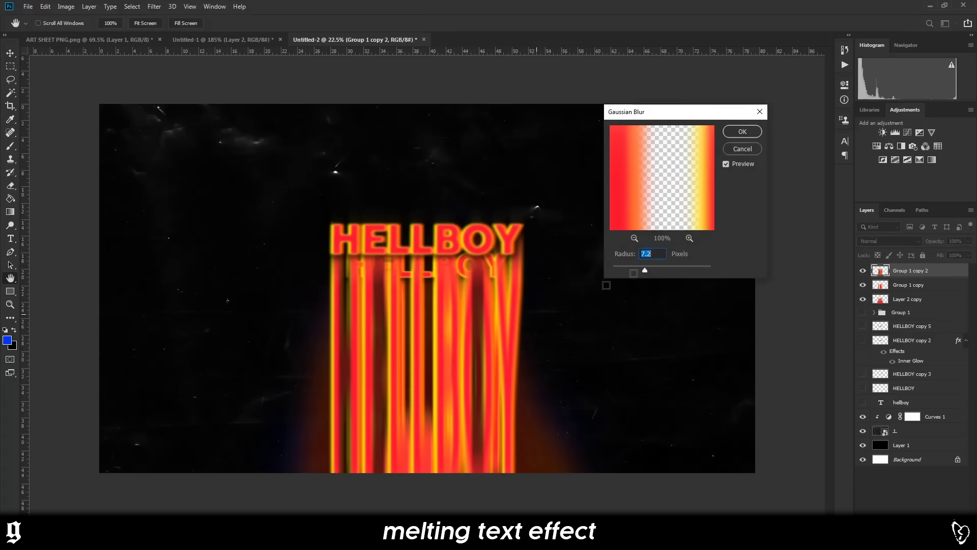
pyautogui.moveTo(660, 271); pyautogui.dragTo(663, 273)
pyautogui.click(743, 131)
# - Lower the blurred HELLBOY copy's opacity to 11%
pyautogui.press('v')
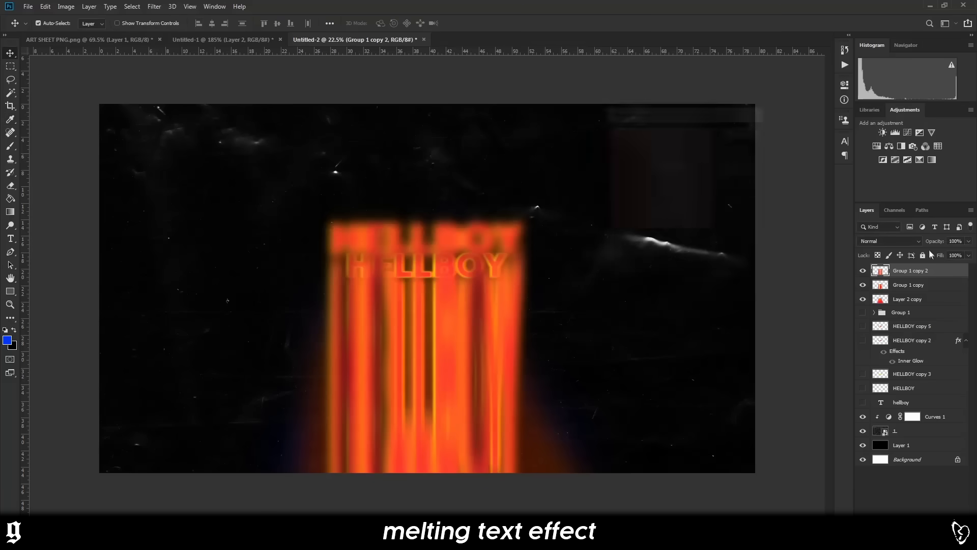
pyautogui.click(969, 240)
pyautogui.moveTo(967, 253); pyautogui.dragTo(930, 256)
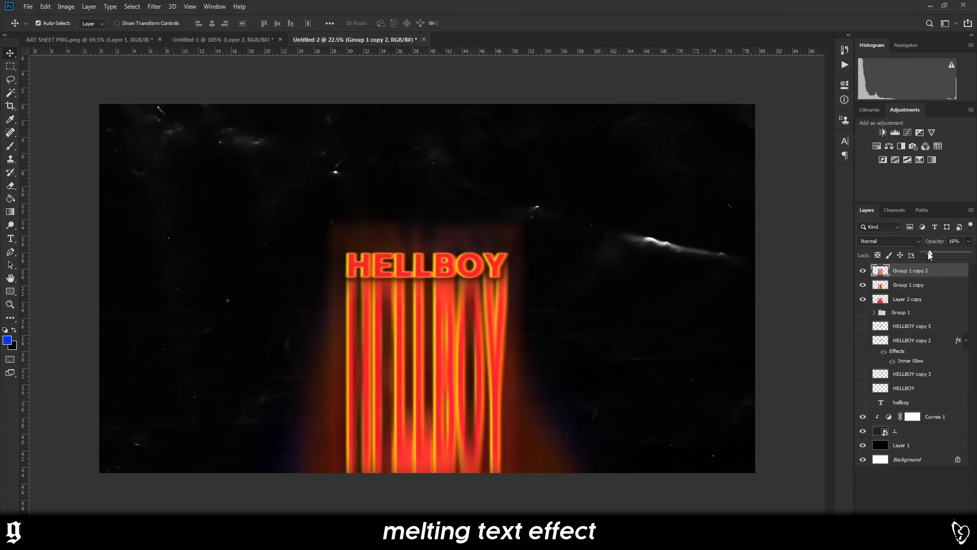
pyautogui.moveTo(931, 253); pyautogui.dragTo(928, 253)
pyautogui.scroll(2, 433, 263)
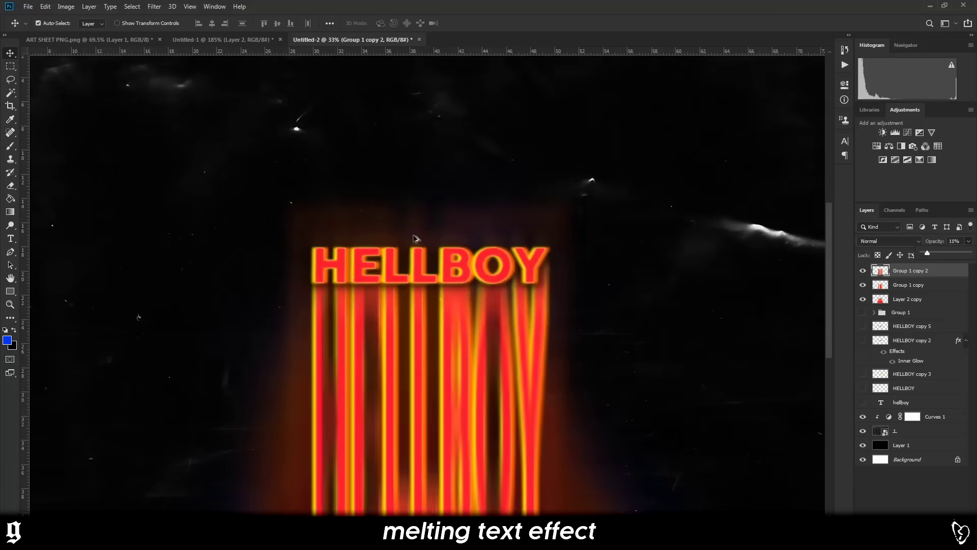
pyautogui.scroll(-3, 432, 263)
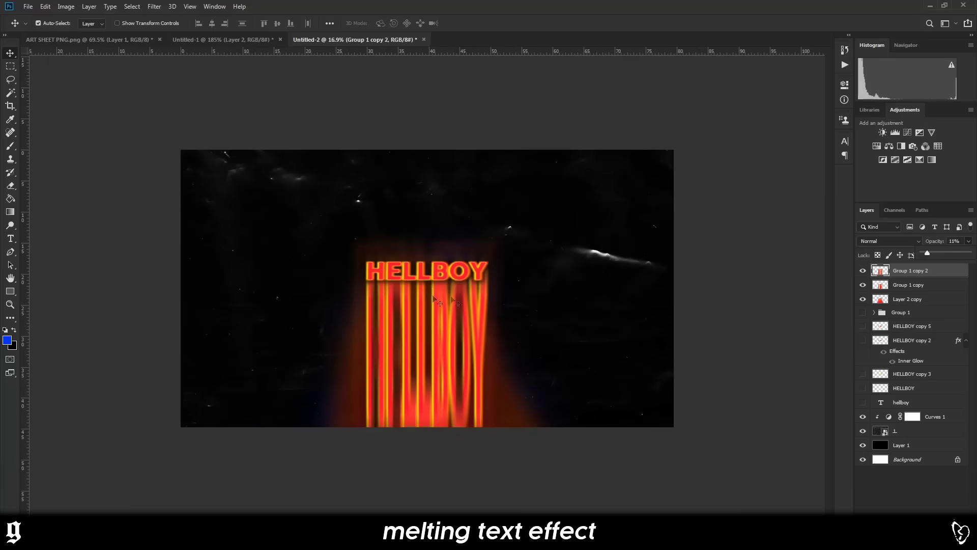
# - Add a Hue/Saturation adjustment on top with hue -28 and saturation +64
pyautogui.click(876, 146)
pyautogui.moveTo(774, 153)
pyautogui.mouseDown()
pyautogui.moveTo(720, 156)
pyautogui.moveTo(812, 161)
pyautogui.moveTo(770, 154)
pyautogui.mouseUp()
pyautogui.moveTo(773, 174)
pyautogui.mouseDown()
pyautogui.moveTo(807, 170)
pyautogui.moveTo(768, 155)
pyautogui.moveTo(760, 161)
pyautogui.mouseUp()
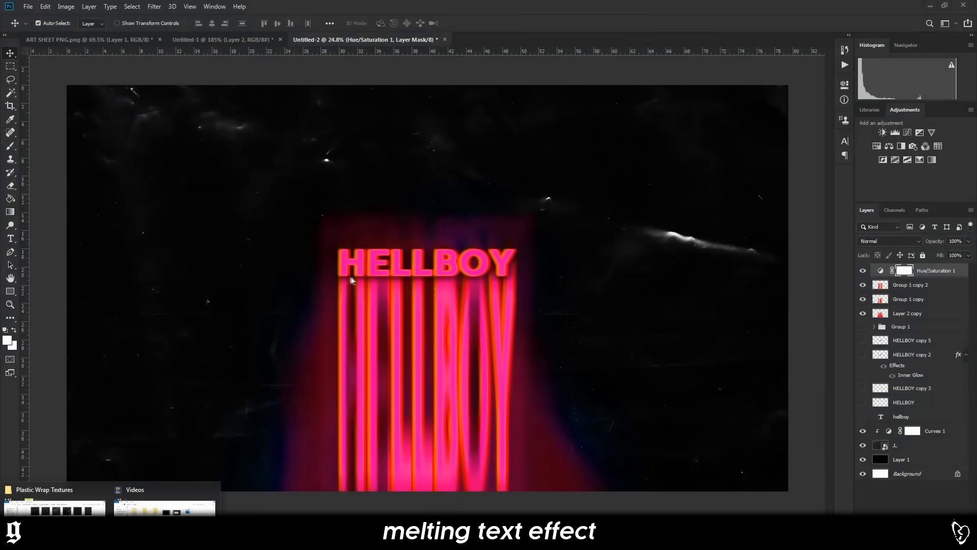
# - Place plastic-wrap texture 3 into the document and scale it to cover the whole image
pyautogui.click(54, 508)
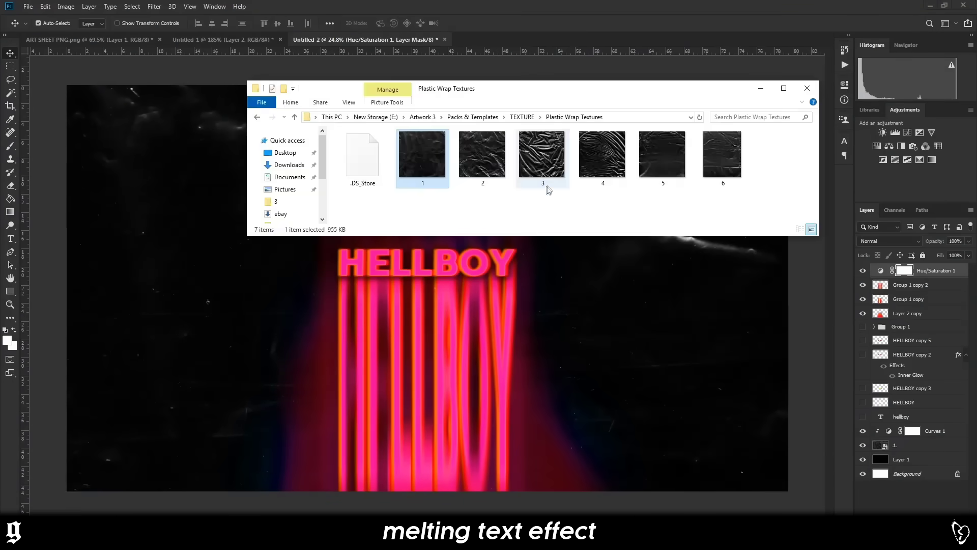
pyautogui.moveTo(542, 168); pyautogui.dragTo(262, 328)
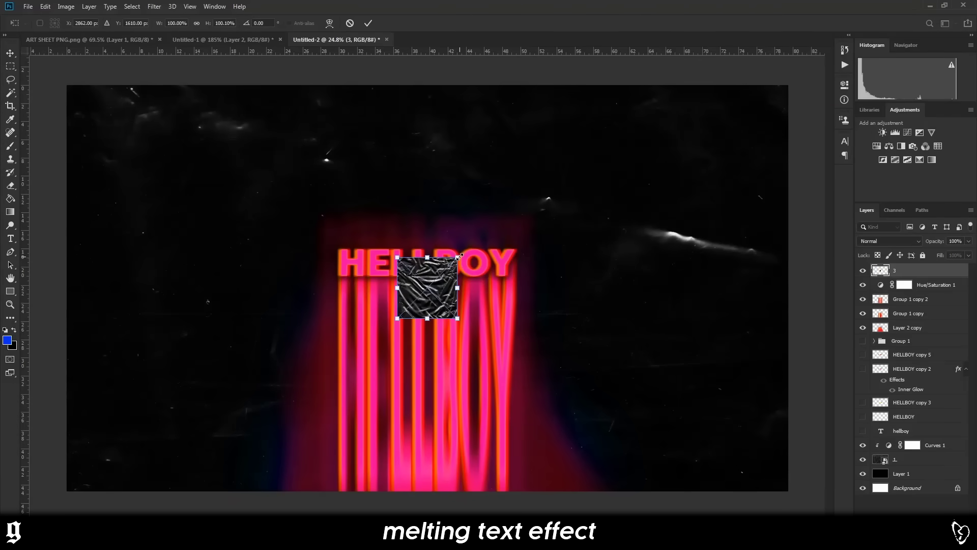
pyautogui.moveTo(459, 256); pyautogui.dragTo(676, 34)
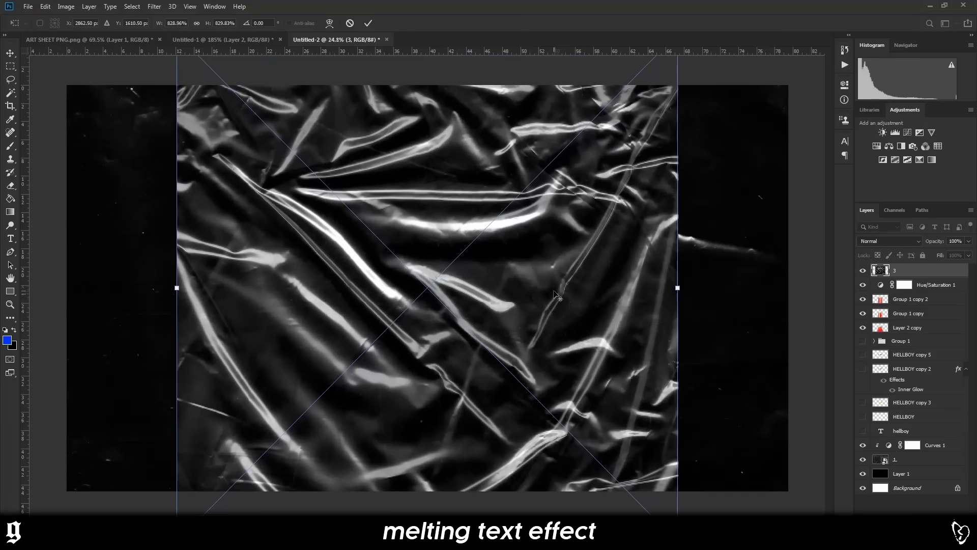
pyautogui.scroll(-4, 564, 184)
pyautogui.moveTo(518, 194); pyautogui.dragTo(574, 137)
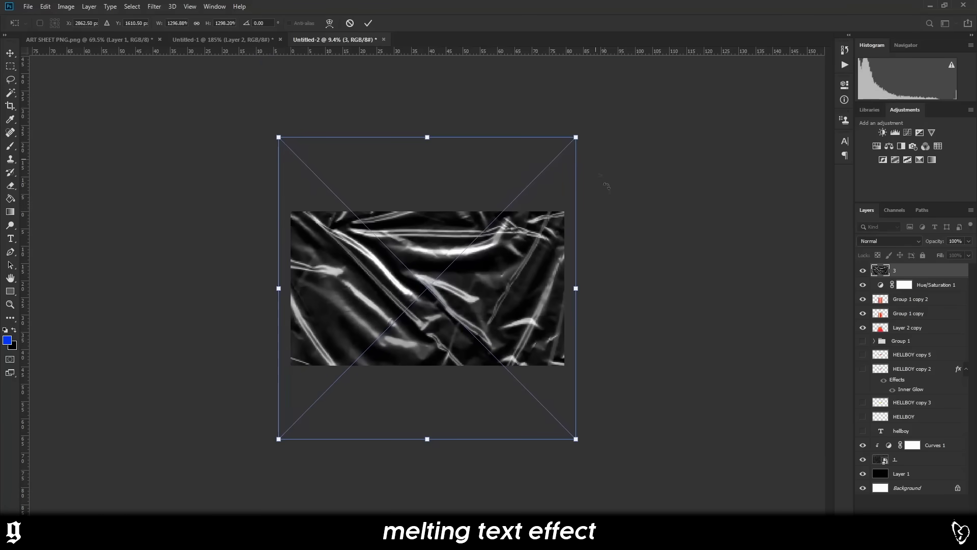
pyautogui.press('Return')
pyautogui.scroll(4, 423, 311)
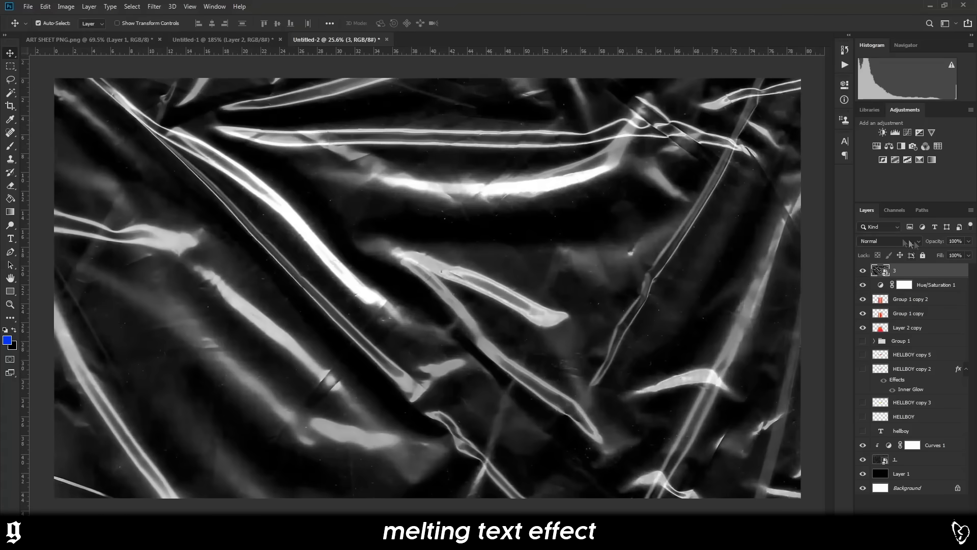
# - Set the texture layer to Subtract blending at 30% opacity
pyautogui.click(889, 241)
pyautogui.click(875, 253)
pyautogui.hotkey('shift', '+')
pyautogui.hotkey('shift', '+')
pyautogui.hotkey('shift', '+')
pyautogui.hotkey('shift', '+')
pyautogui.hotkey('shift', '+')
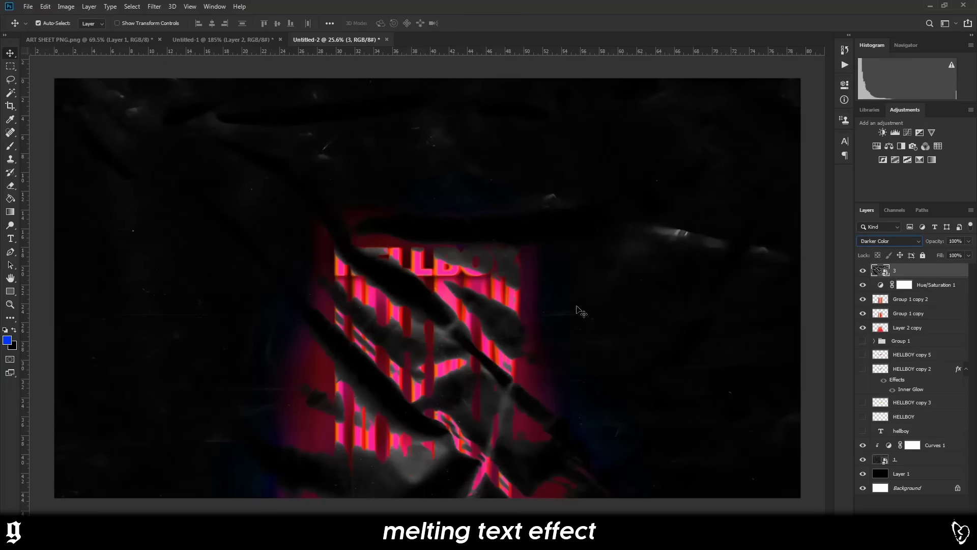
pyautogui.hotkey('shift', '+')
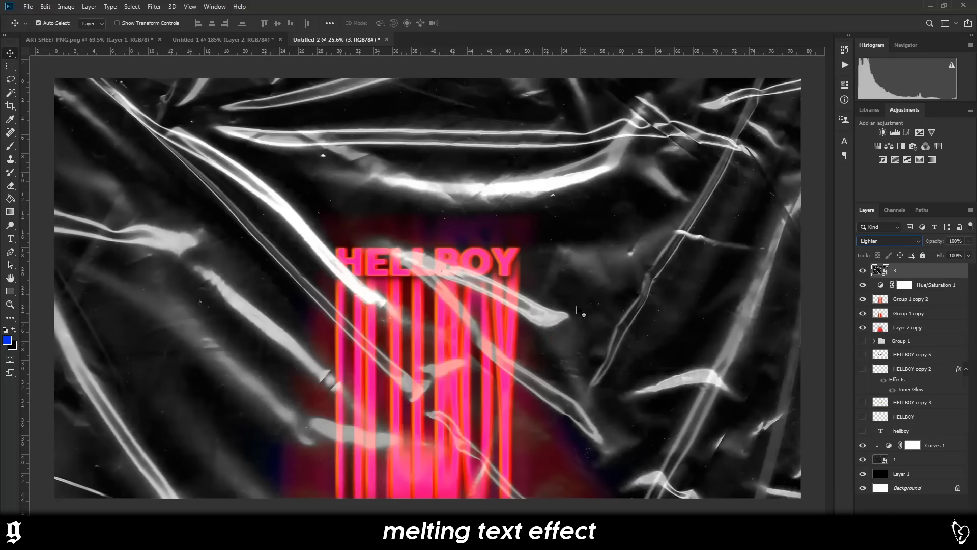
pyautogui.scroll(2, 491, 321)
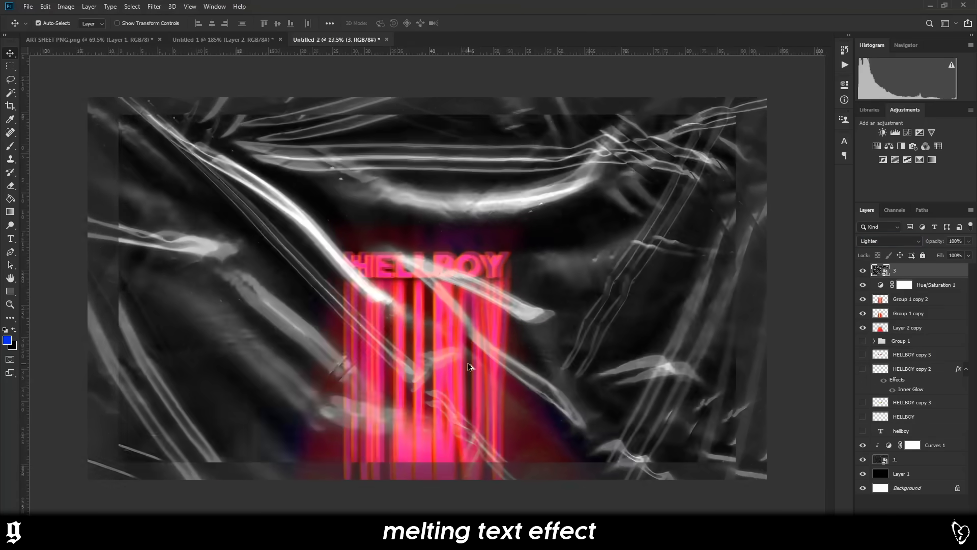
pyautogui.scroll(-2, 444, 310)
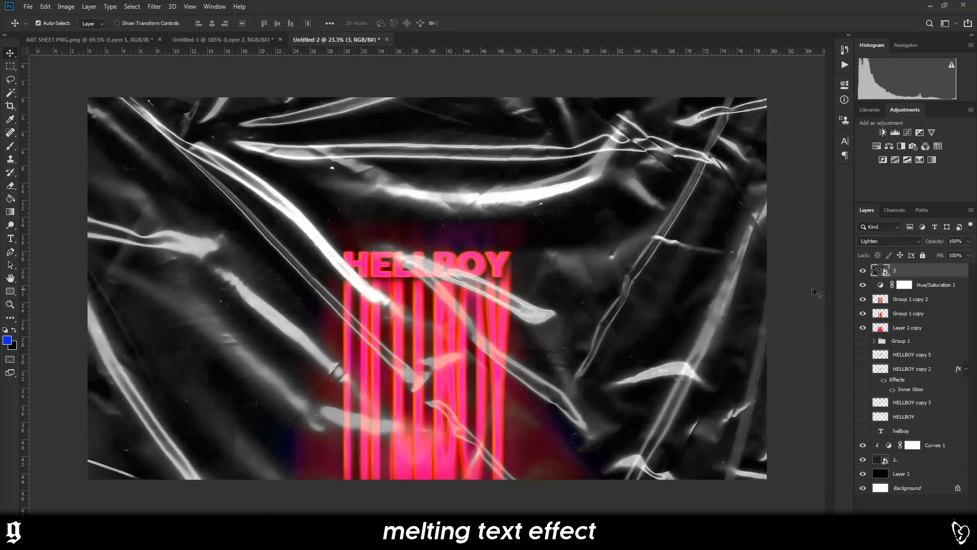
pyautogui.click(876, 244)
pyautogui.click(888, 388)
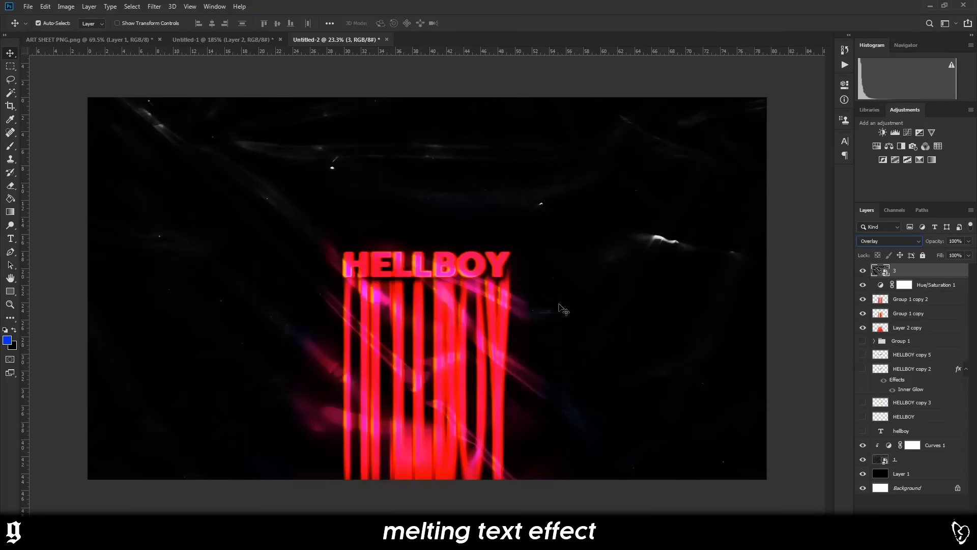
pyautogui.press('Down')
pyautogui.press('Down')
pyautogui.press('Down')
pyautogui.press('Down')
pyautogui.press('Down')
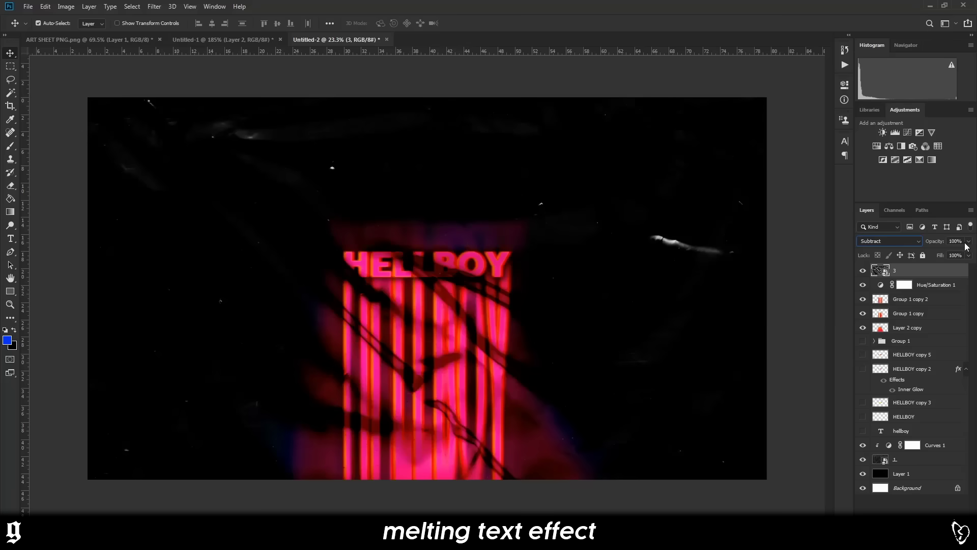
pyautogui.click(968, 242)
pyautogui.moveTo(944, 255); pyautogui.dragTo(921, 254)
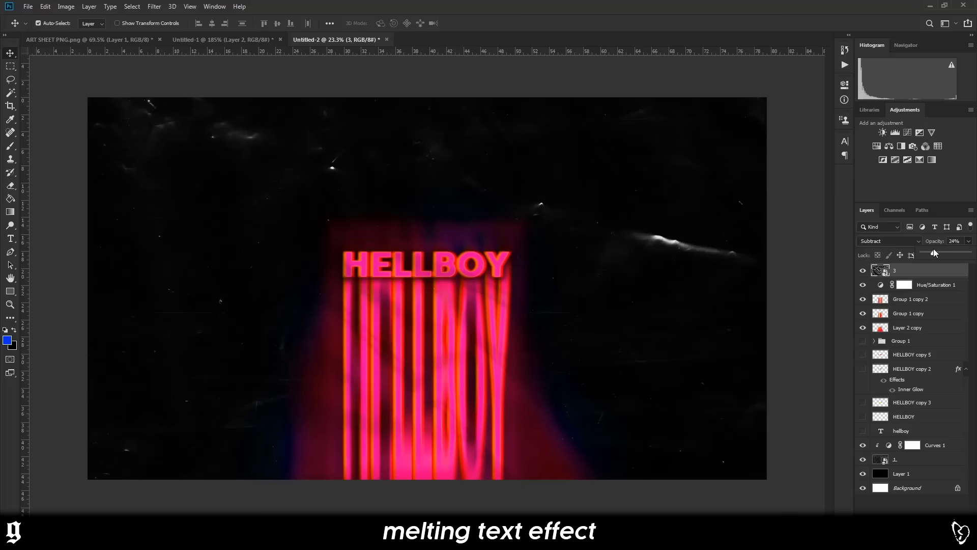
# - Erase the texture off the HELLBOY lettering with a 300 px eraser
pyautogui.press('e')
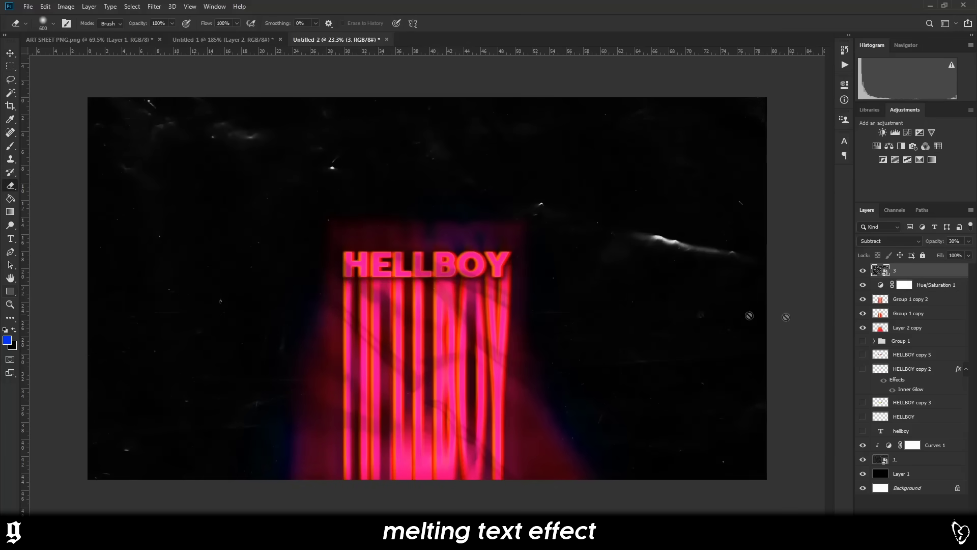
pyautogui.press('[')
pyautogui.press('[')
pyautogui.press('[')
pyautogui.moveTo(394, 265); pyautogui.dragTo(445, 265)
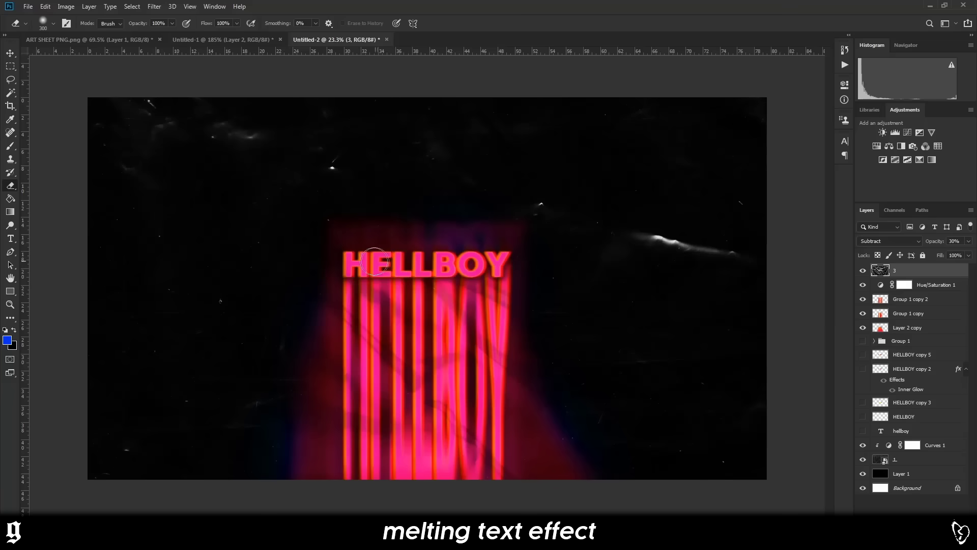
pyautogui.scroll(2, 356, 265)
pyautogui.scroll(-3, 524, 345)
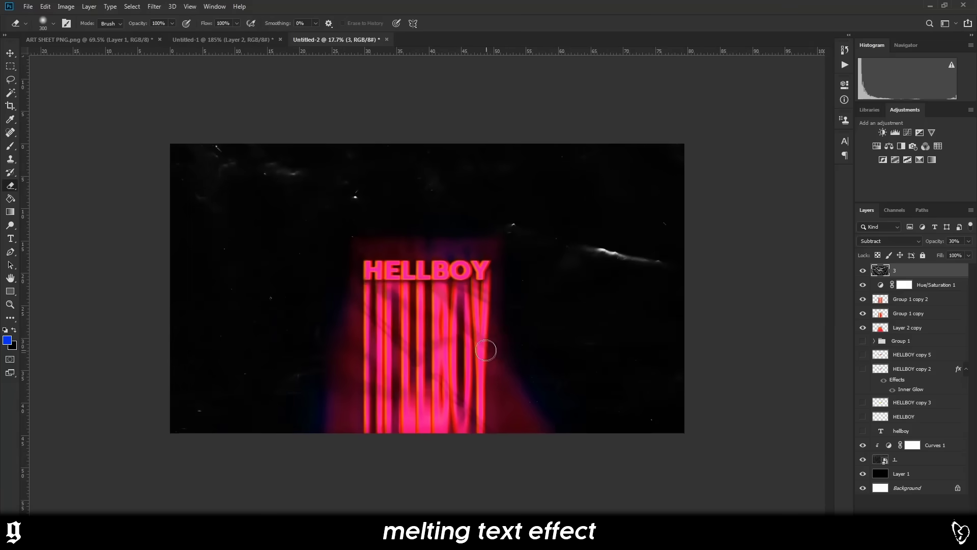
# - Place another copy of plastic-wrap texture 3 and set it to Lighten blending
pyautogui.scroll(1, 486, 349)
pyautogui.moveTo(110, 539)
pyautogui.click(54, 501)
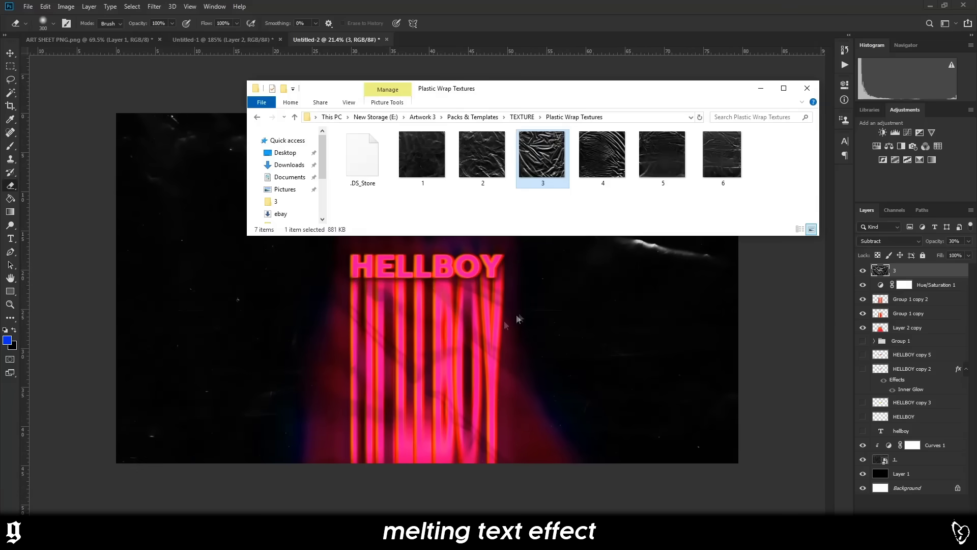
pyautogui.moveTo(543, 163); pyautogui.dragTo(323, 334)
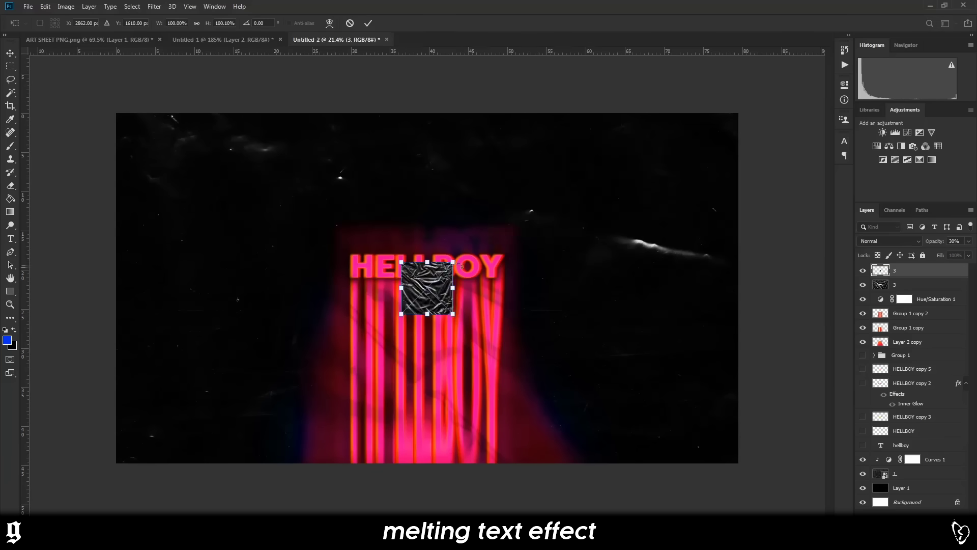
pyautogui.press('Return')
pyautogui.click(890, 241)
pyautogui.click(880, 313)
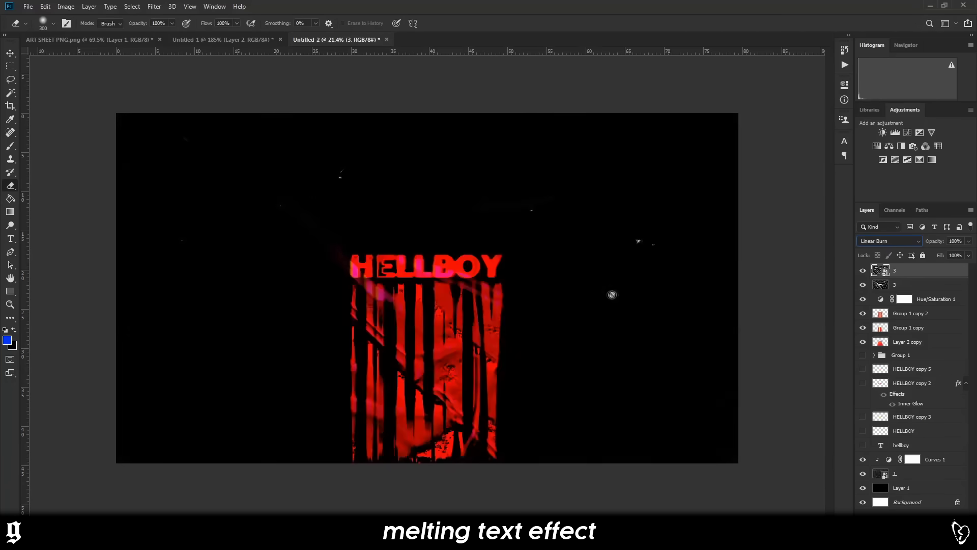
pyautogui.press('0')
pyautogui.press('e')
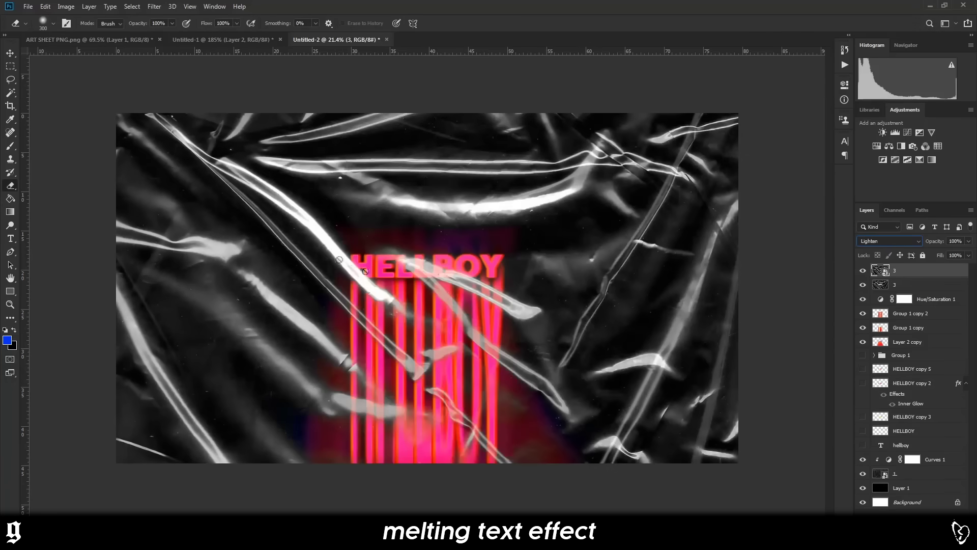
# - Flip the new texture horizontally, shift it left, and fade it to 7% opacity
pyautogui.press('v')
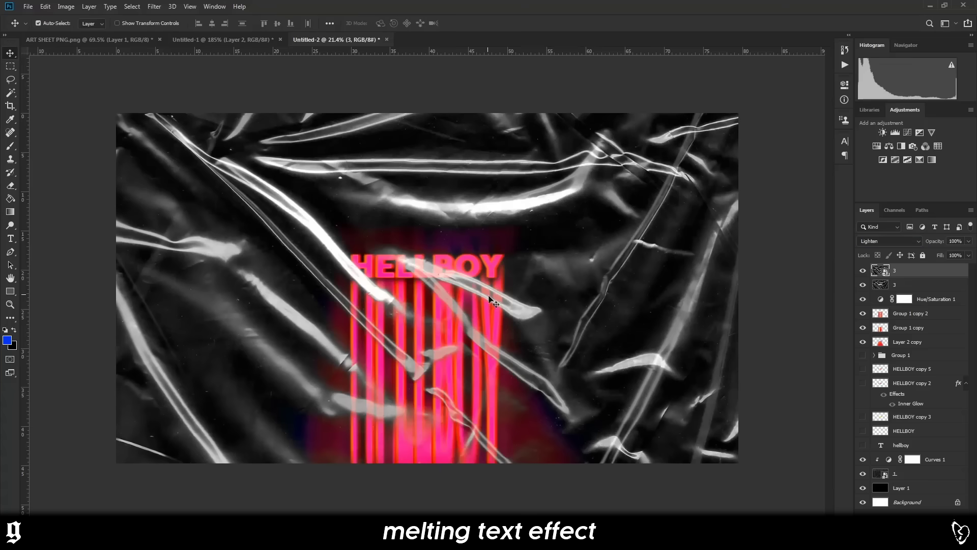
pyautogui.press('F3')
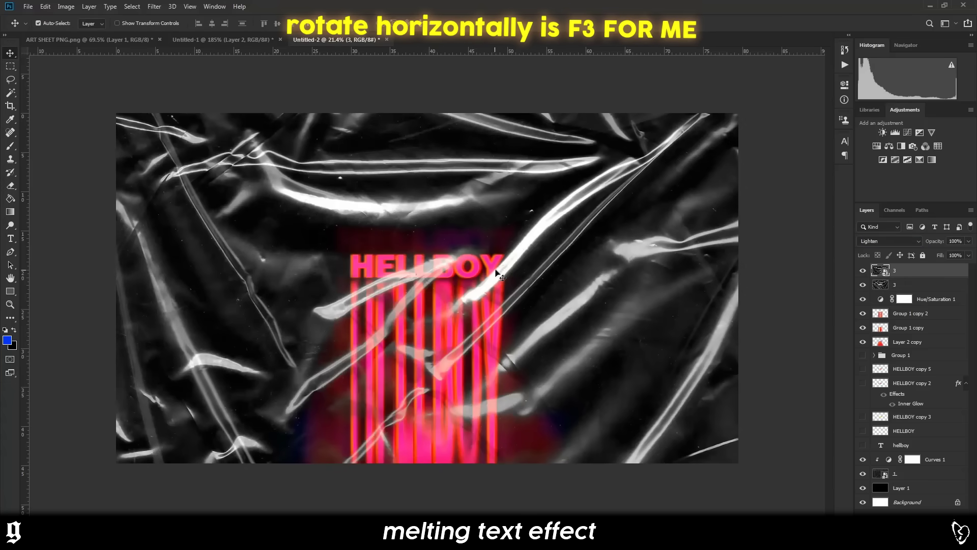
pyautogui.moveTo(493, 280)
pyautogui.mouseDown()
pyautogui.moveTo(473, 269)
pyautogui.moveTo(484, 269)
pyautogui.mouseUp()
pyautogui.click(969, 242)
pyautogui.moveTo(971, 252); pyautogui.dragTo(930, 255)
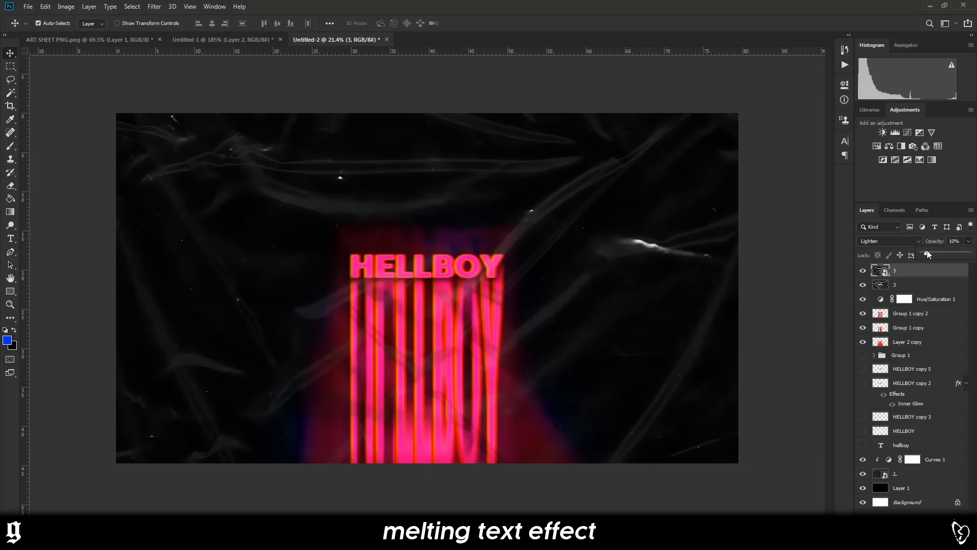
pyautogui.scroll(-2, 568, 286)
pyautogui.scroll(4, 568, 287)
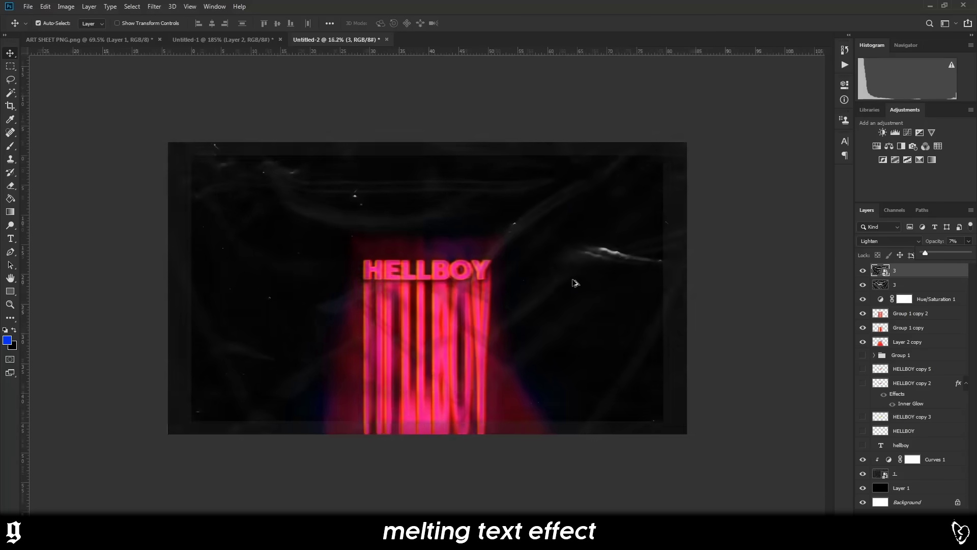
pyautogui.scroll(-3, 567, 286)
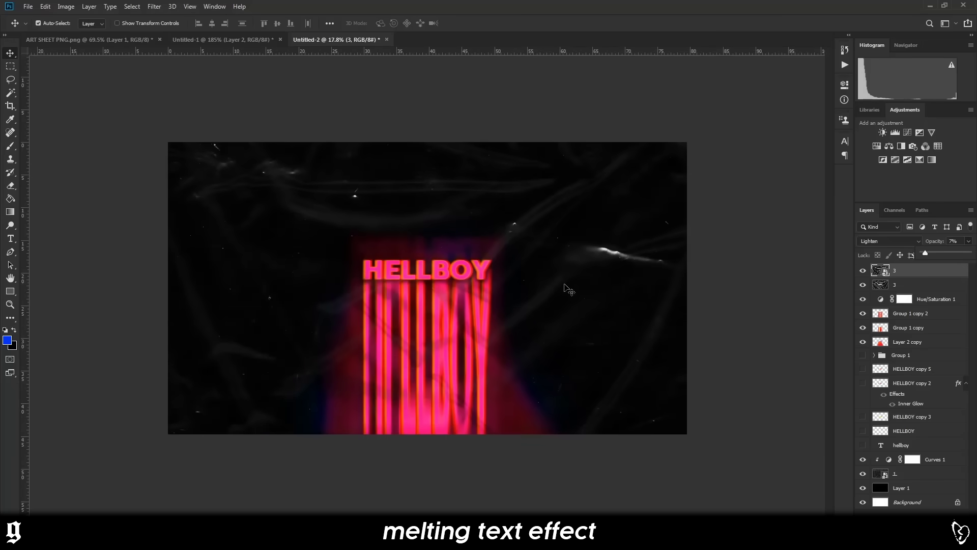